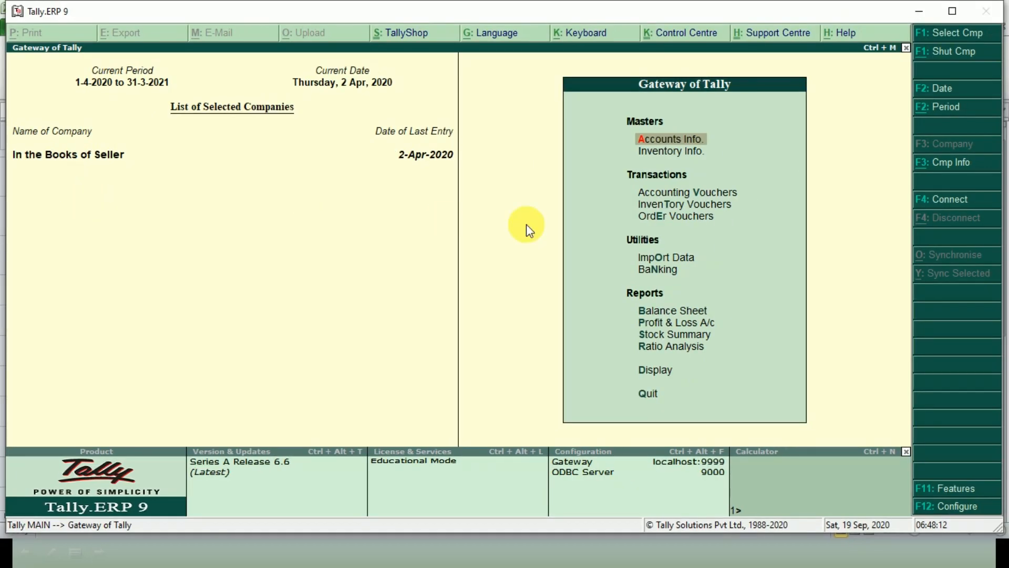
- Open order voucher entry to create a new sales order in the seller's books
left_click(694, 217)
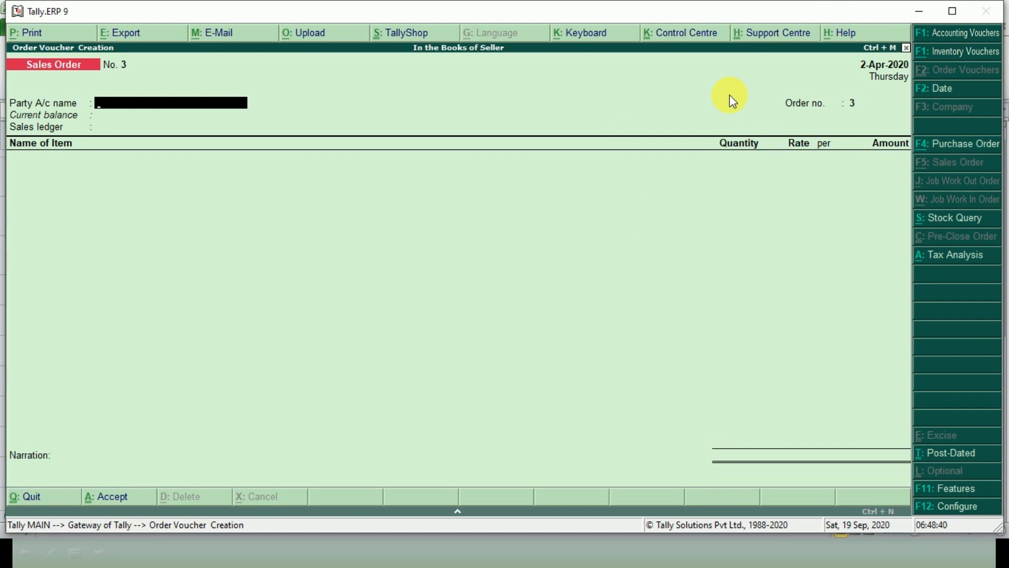
- Switch to the Quotation workbook in Excel and review the Shafi Computer row's item, quantity, rate, amount and GST columns
key("alt+Tab")
key("alt+Tab")
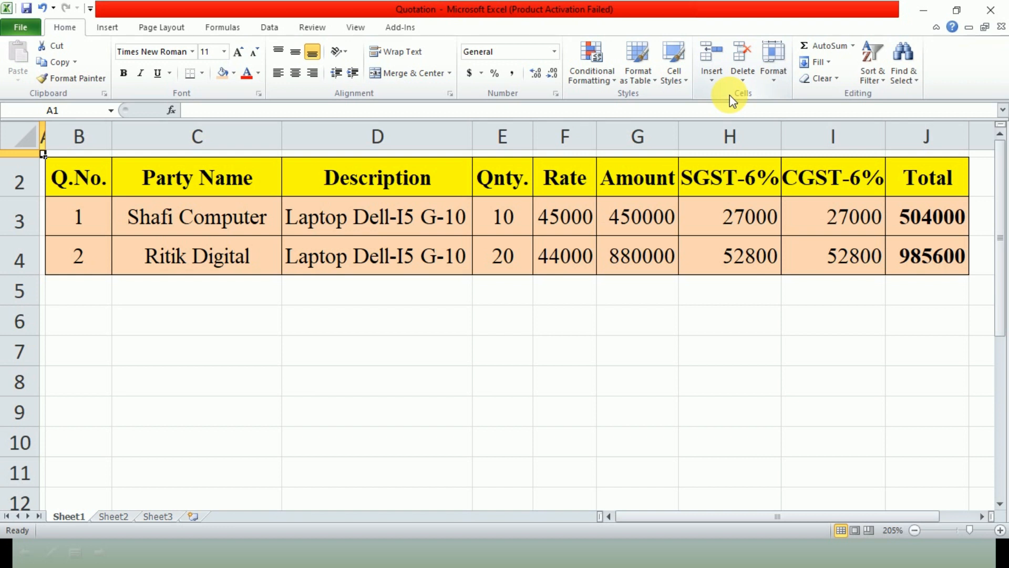
key("Down")
key("Down")
key("Right")
key("Right")
key("Right")
key("Right")
key("Right")
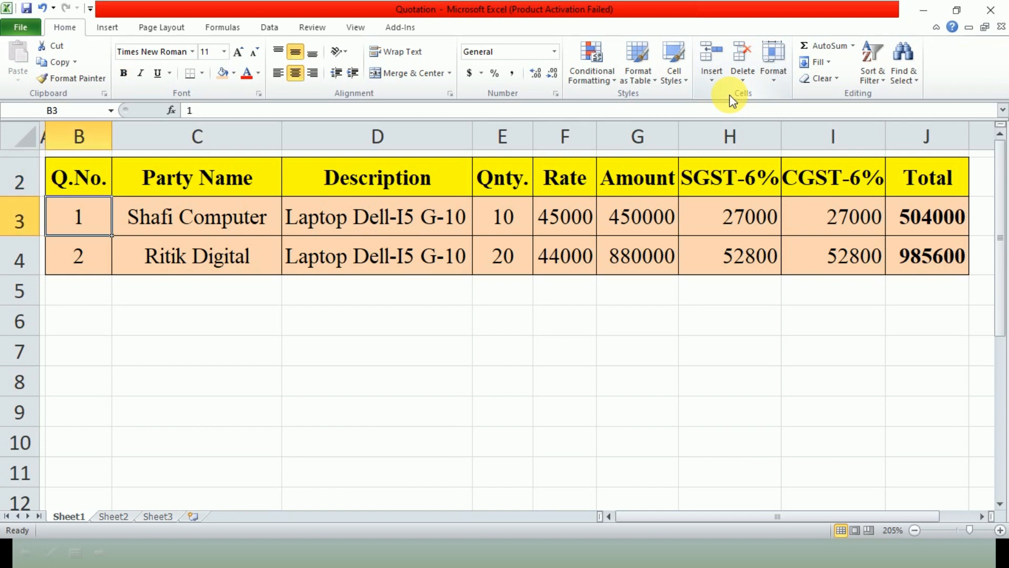
key("Right")
key("Right")
key("Right")
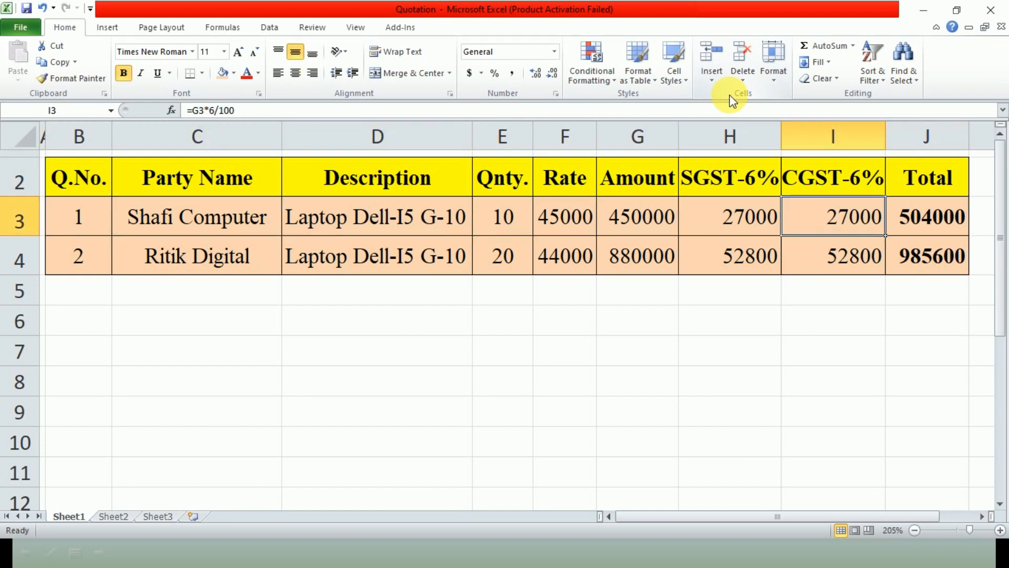
key("Left")
key("Left")
key("Left")
key("Home")
key("Right")
key("Right")
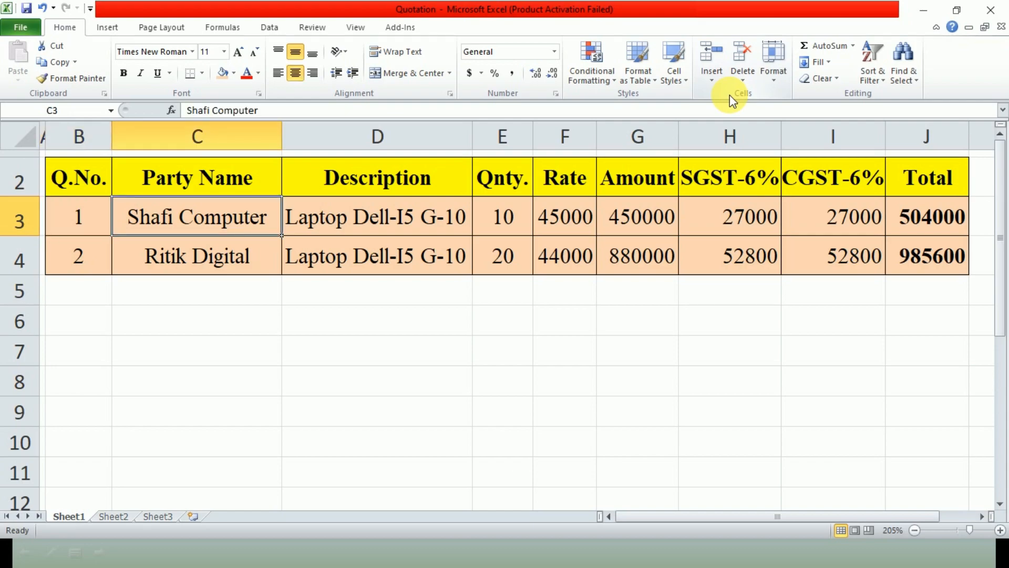
- Switch back to the seller's books in Tally.ERP 9 and set the sales order's party to Shafi Computer and sales ledger to Sales GST
key("alt+Tab")
key("alt+Tab")
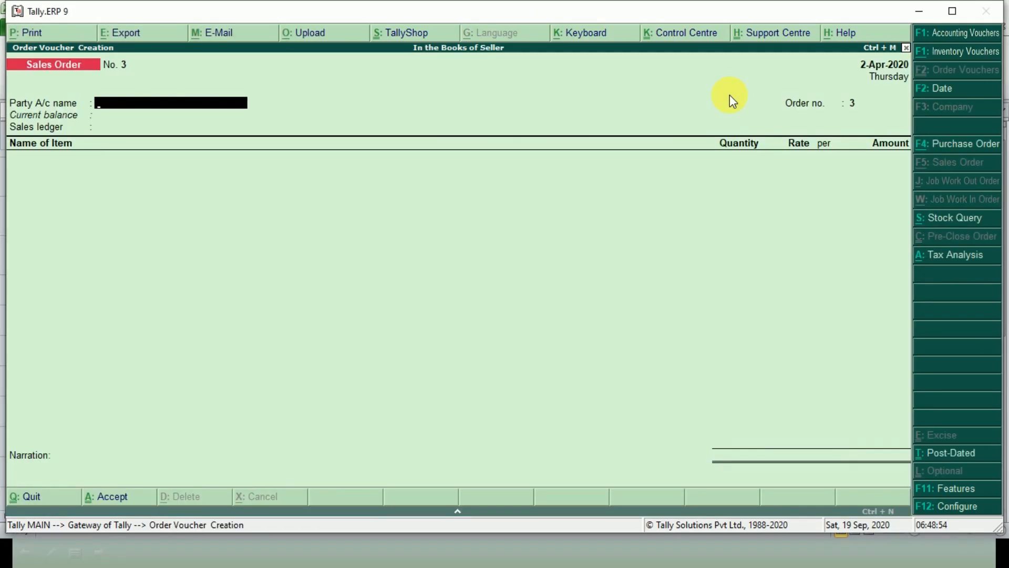
type("sh")
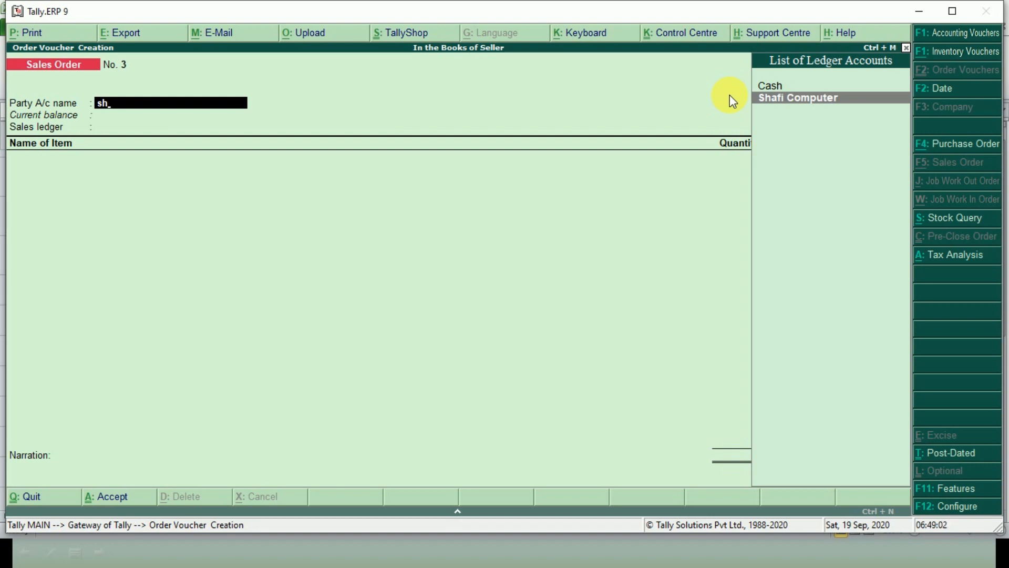
key("Return")
key("ctrl+a")
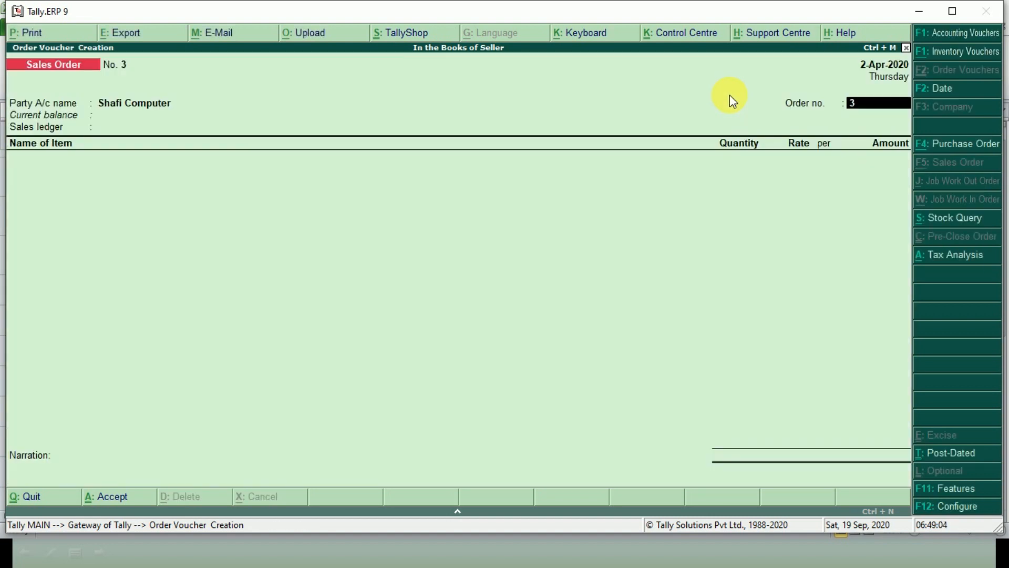
key("Return")
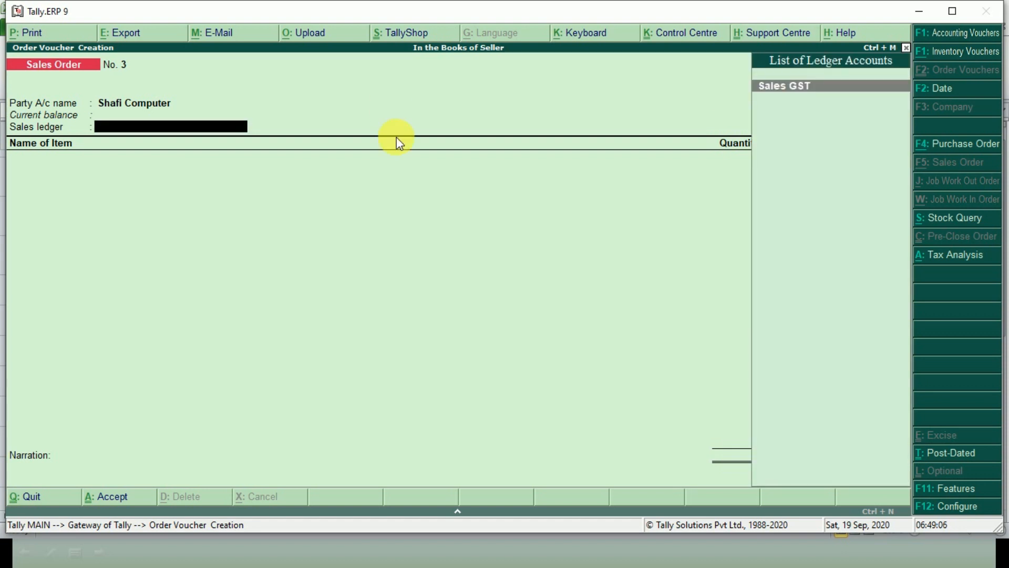
left_click(769, 91)
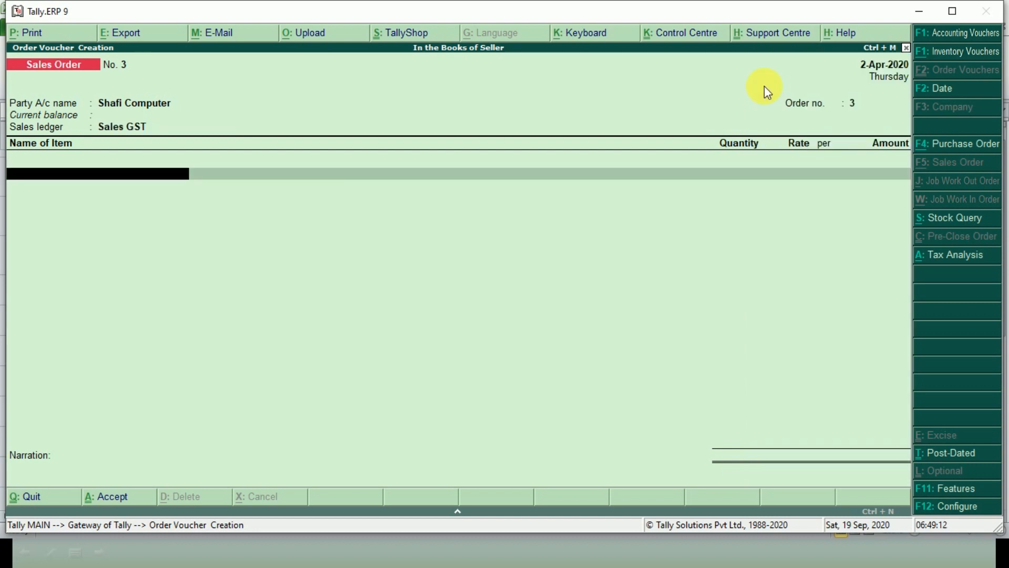
- Add the stock item Laptop Dell-I5 G-10 to the sales order, leaving its description blank and keeping the due date
type("LA")
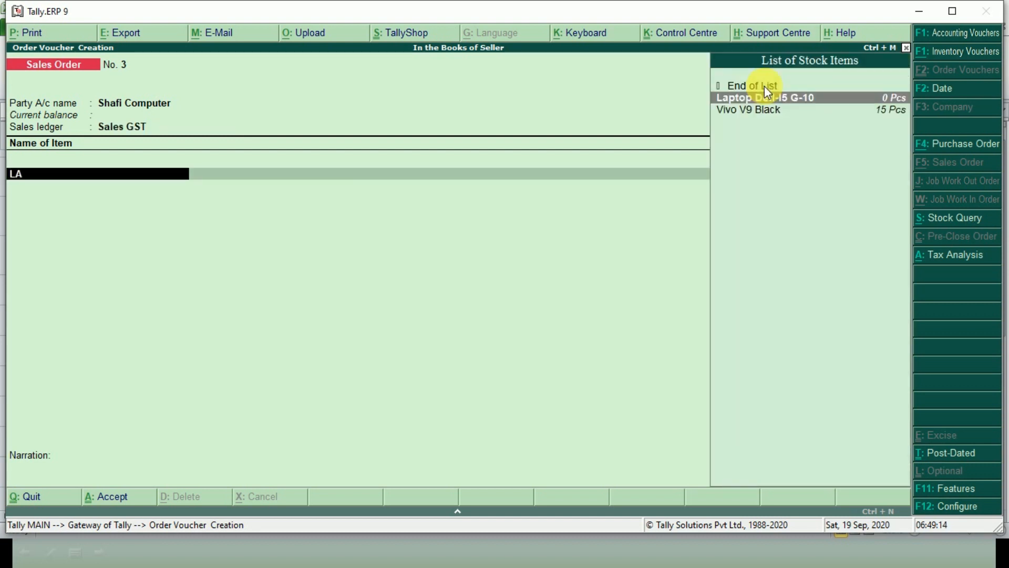
key("Return")
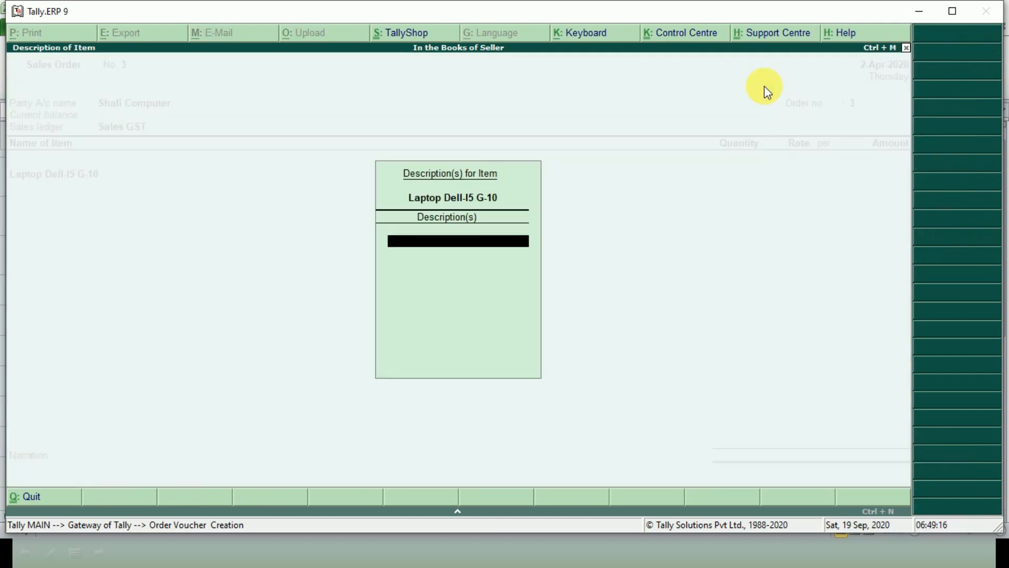
key("Return")
key("Return")
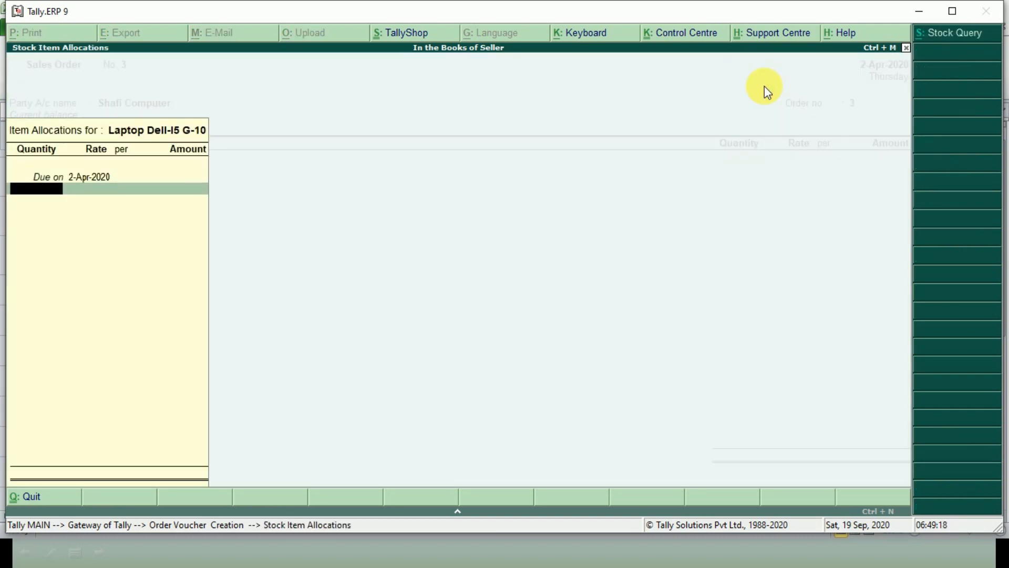
- Check the quotation in Excel, return to the Tally sales order and allocate 10 Pcs of the laptop at a rate of 45000
key("alt+Tab")
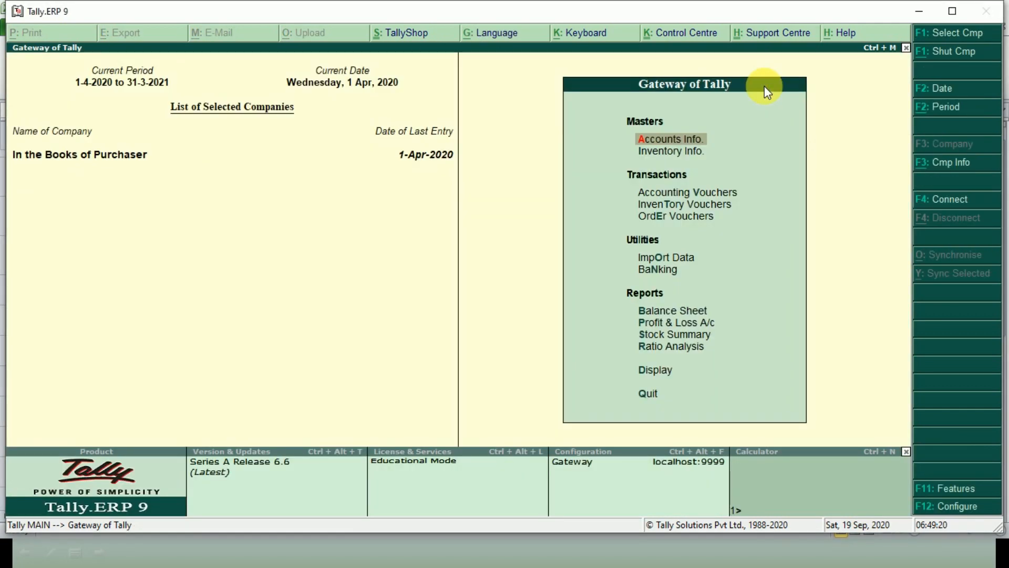
key("alt+Tab")
key("Tab")
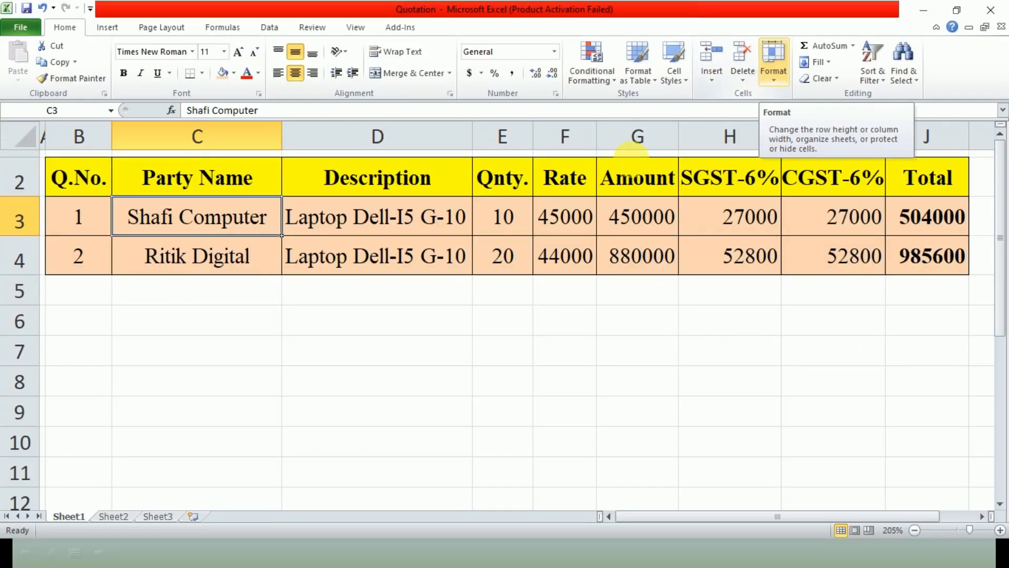
key("alt+Tab")
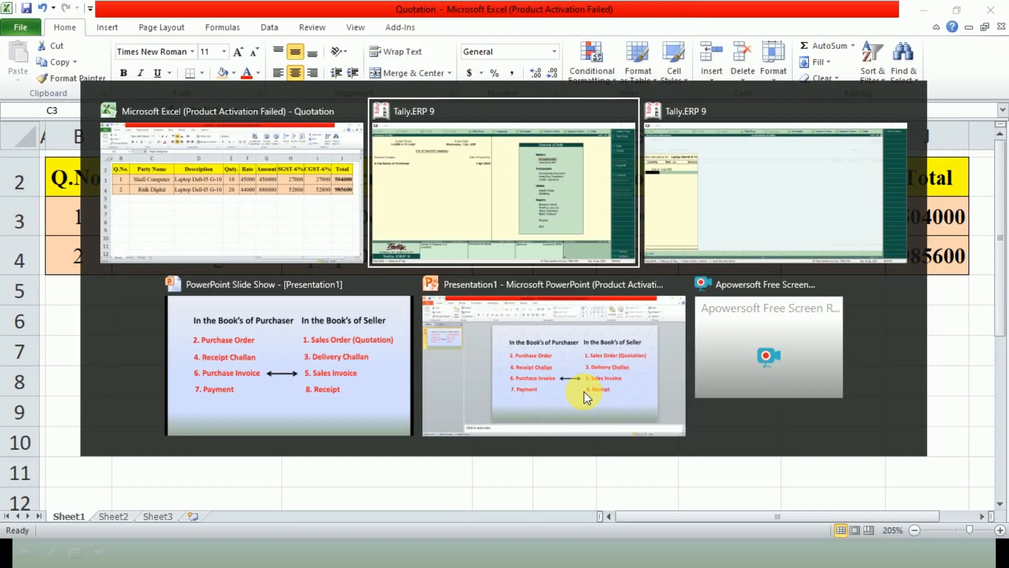
type("10")
key("Return")
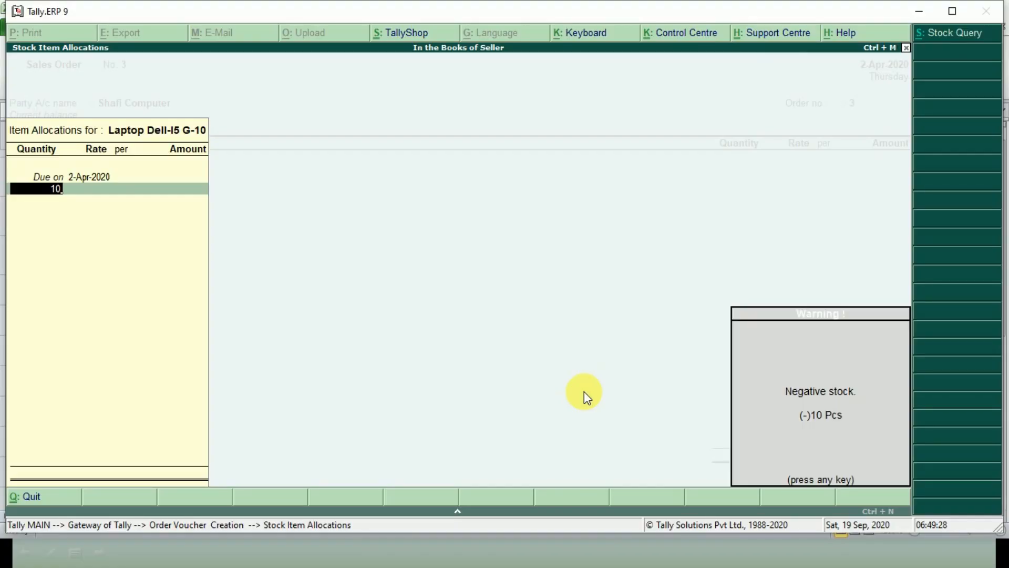
key("Return")
type("45000")
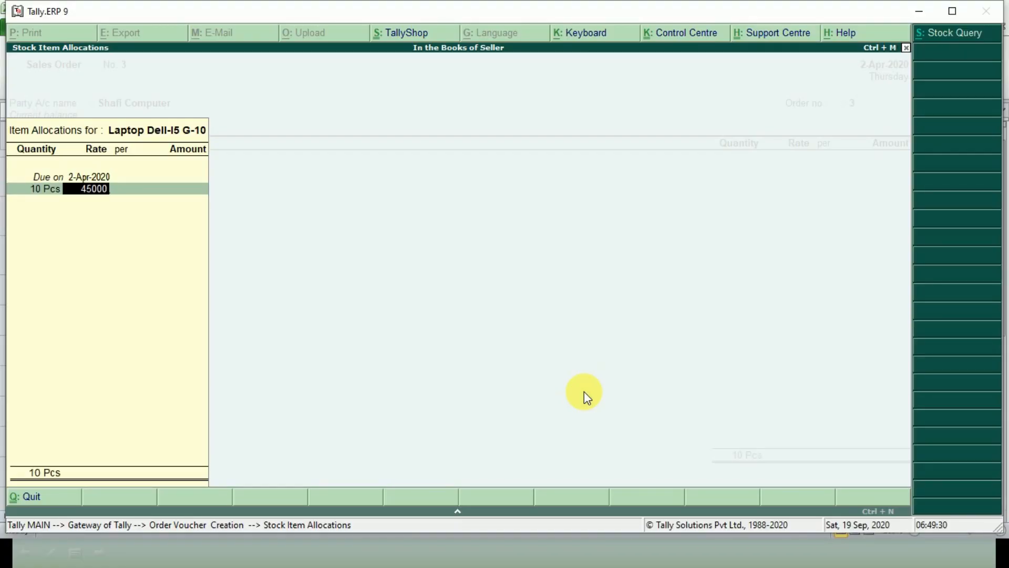
key("Return")
key("Return")
key("Return")
key("Return")
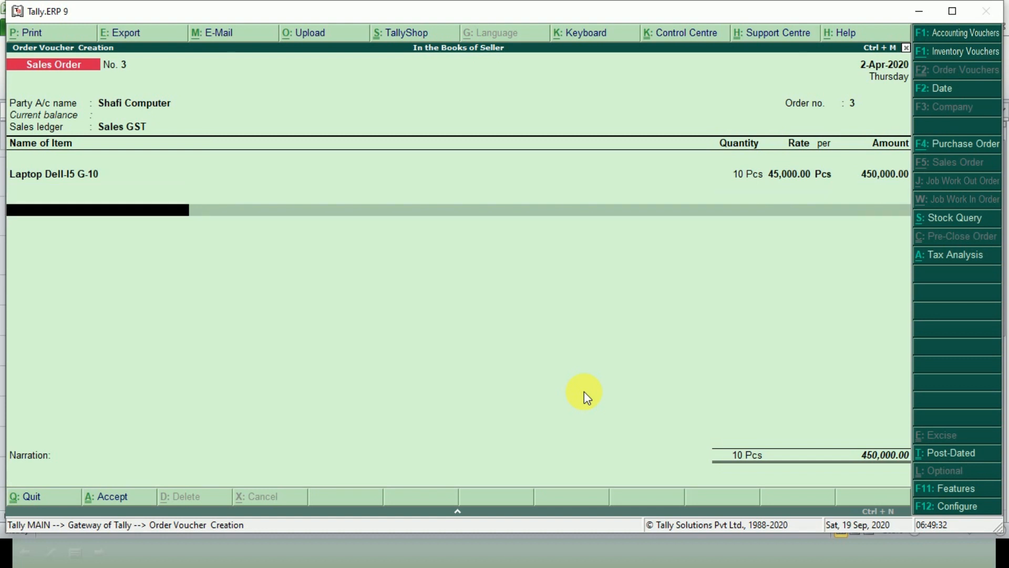
- Add the SGST and CGST tax ledgers below the laptop item in the sales order
type("SGS")
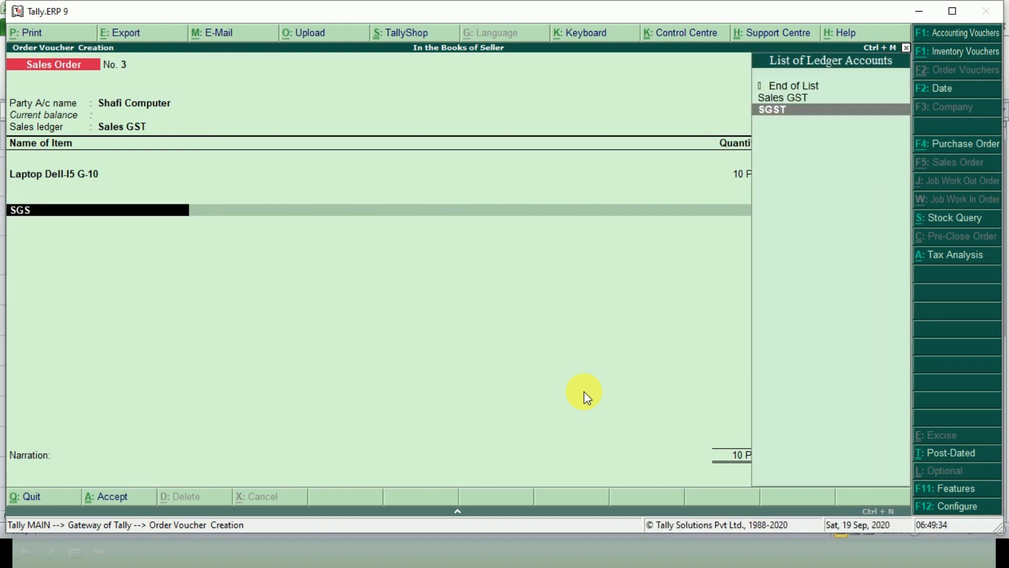
key("Return")
key("Return")
type("CGST")
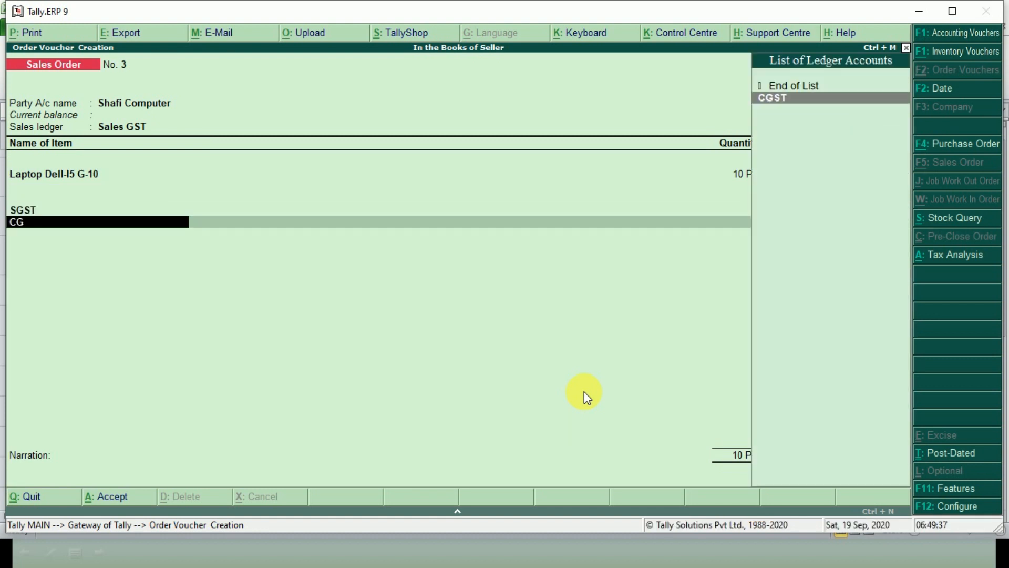
key("Return")
key("Return")
key("Return")
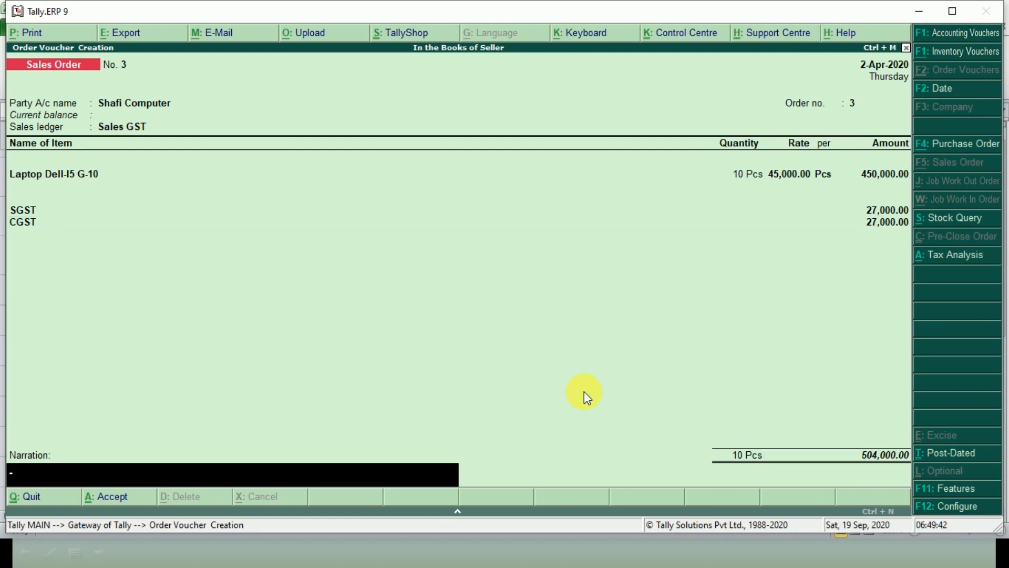
- Enter the narration "ORDER NO. 03" and save the sales order
type("ORDER NO. 03")
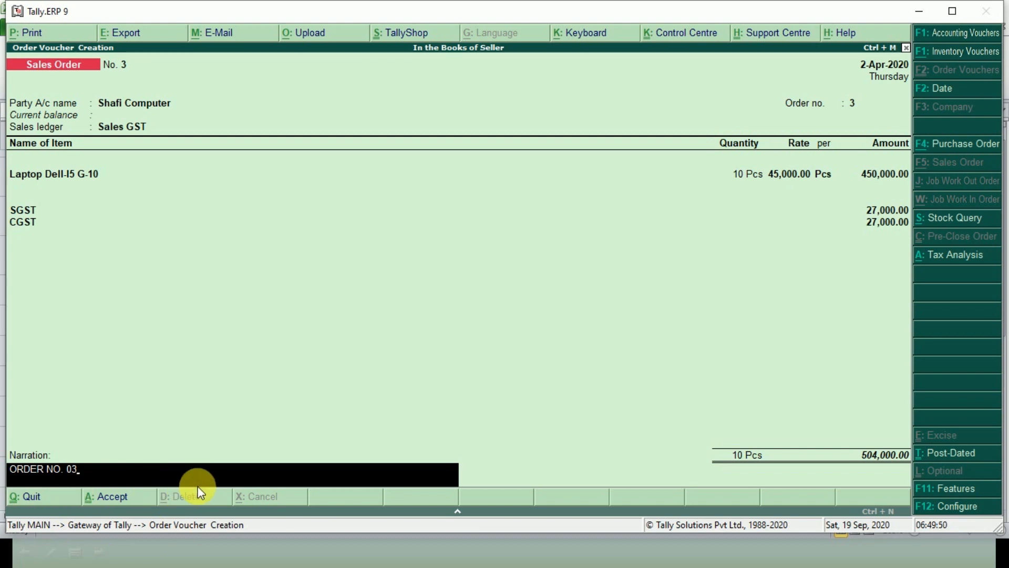
key("Return")
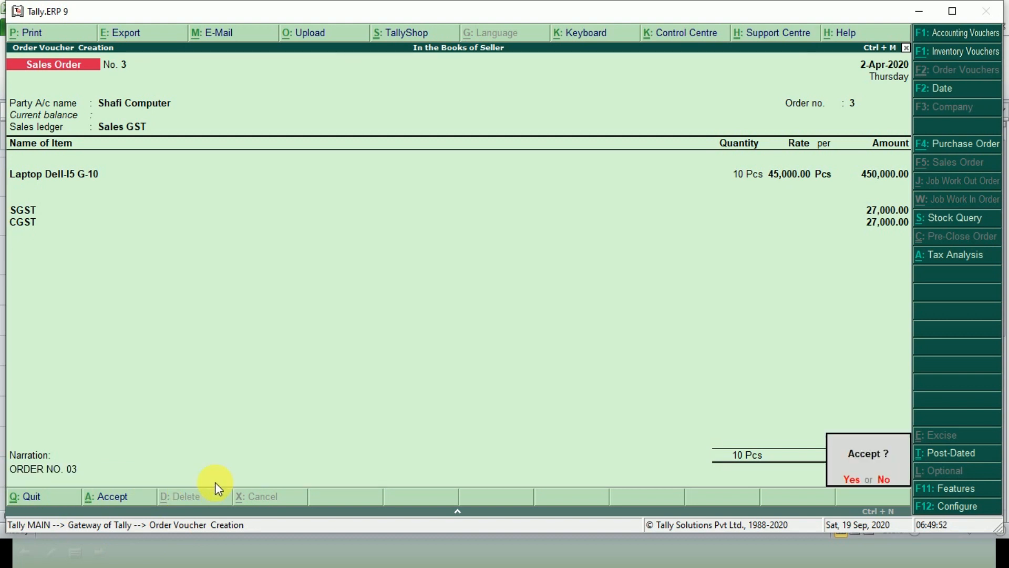
key("Return")
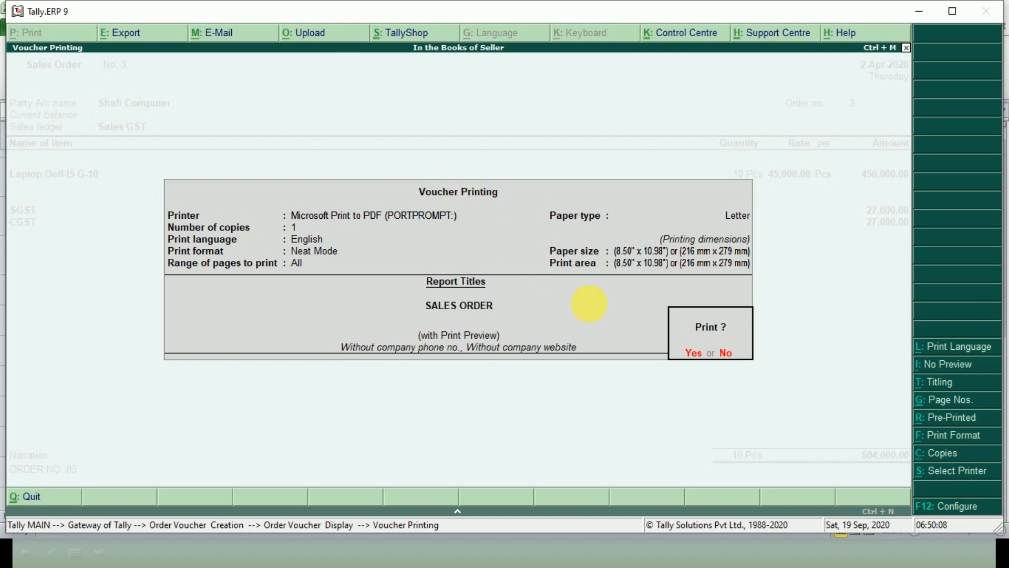
- Preview the saved sales order's printout, examine its details enlarged and close the preview
key("Return")
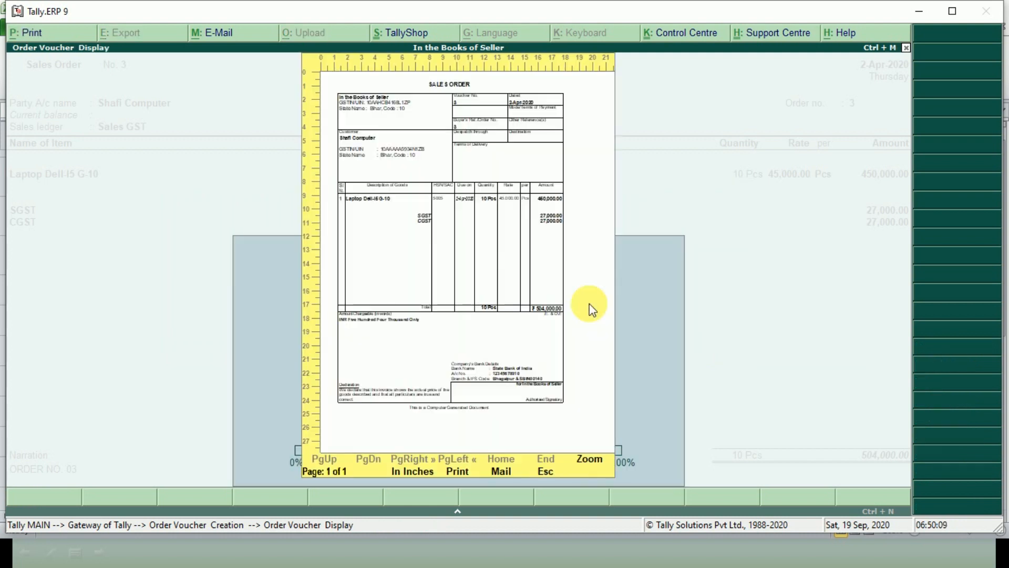
left_click(511, 254)
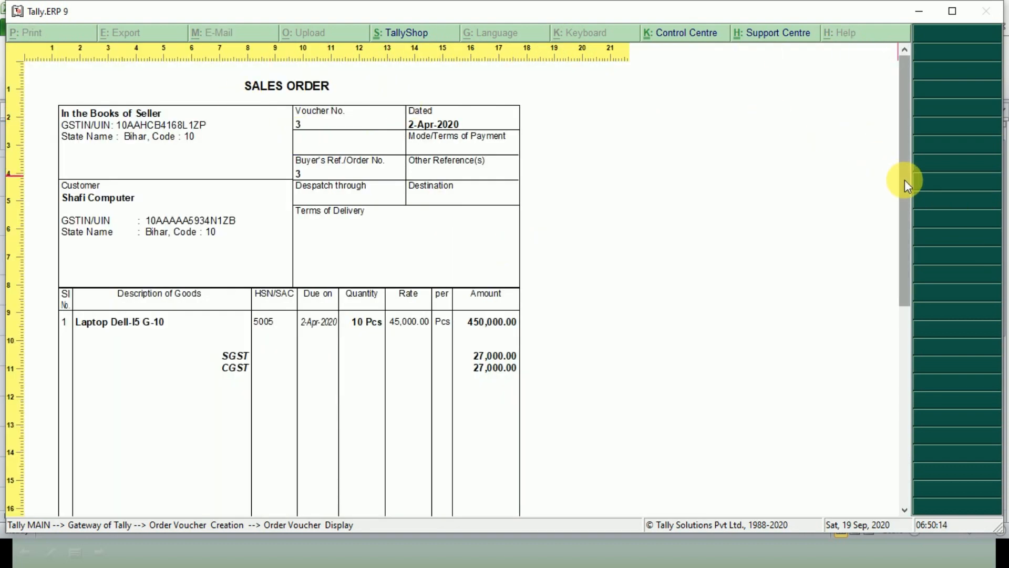
scroll(905, 183, "down", 1)
left_click_drag(904, 180, 931, 143)
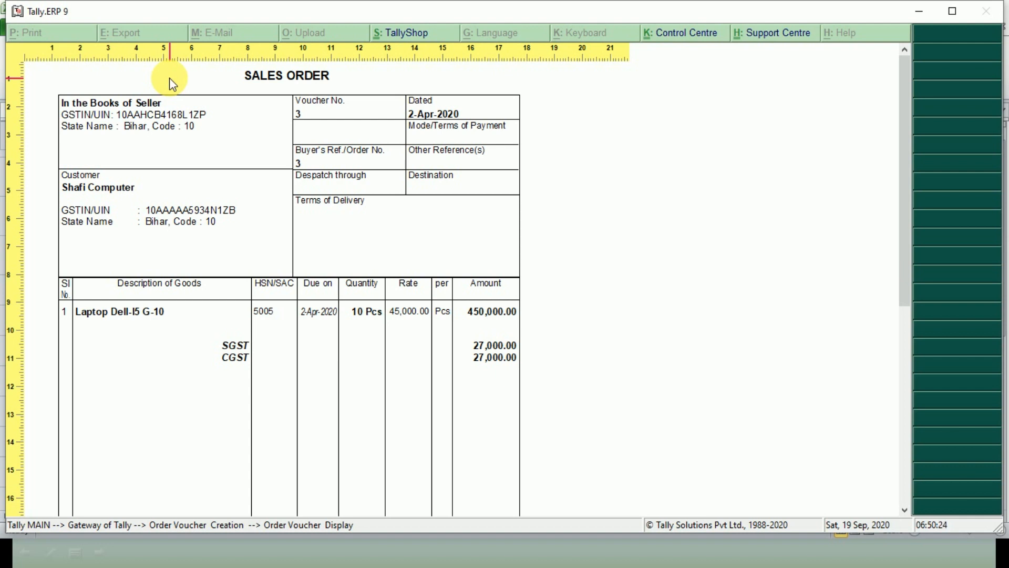
key("Escape")
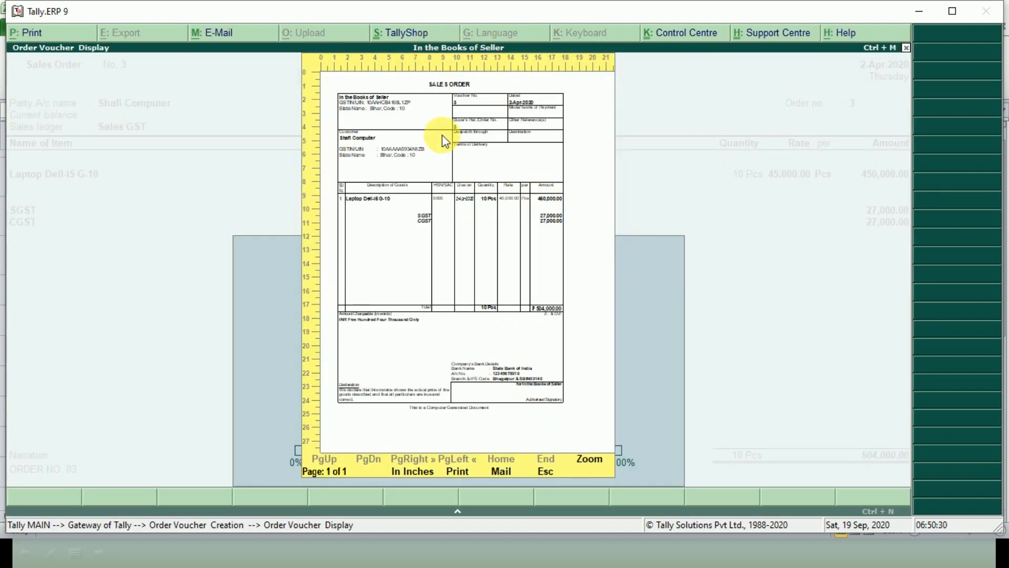
key("Escape")
key("Escape")
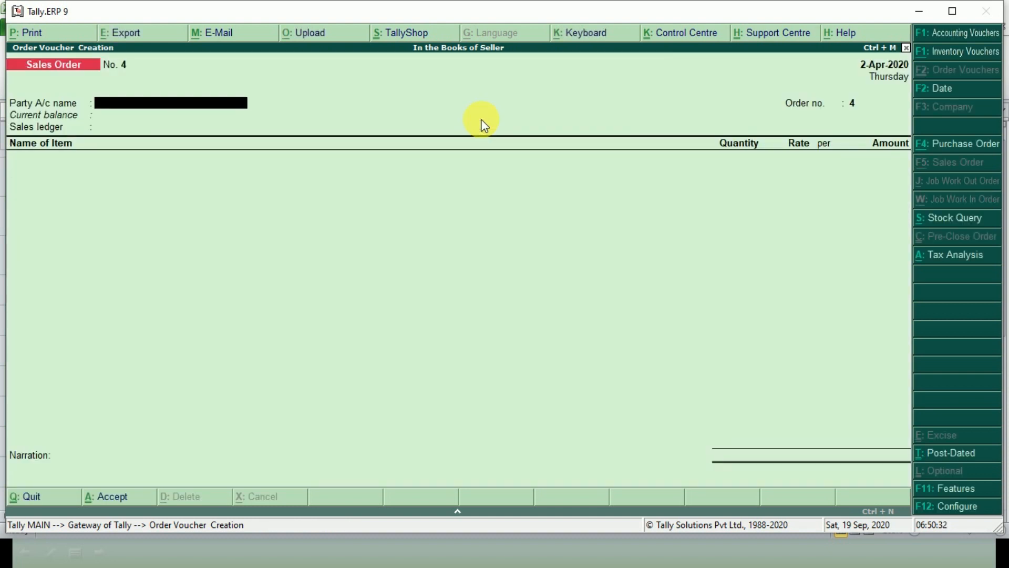
- Reopen the saved Shafi Computer sales order, examine its printing configuration and return to the Gateway of Tally without changes
key("Page_Up")
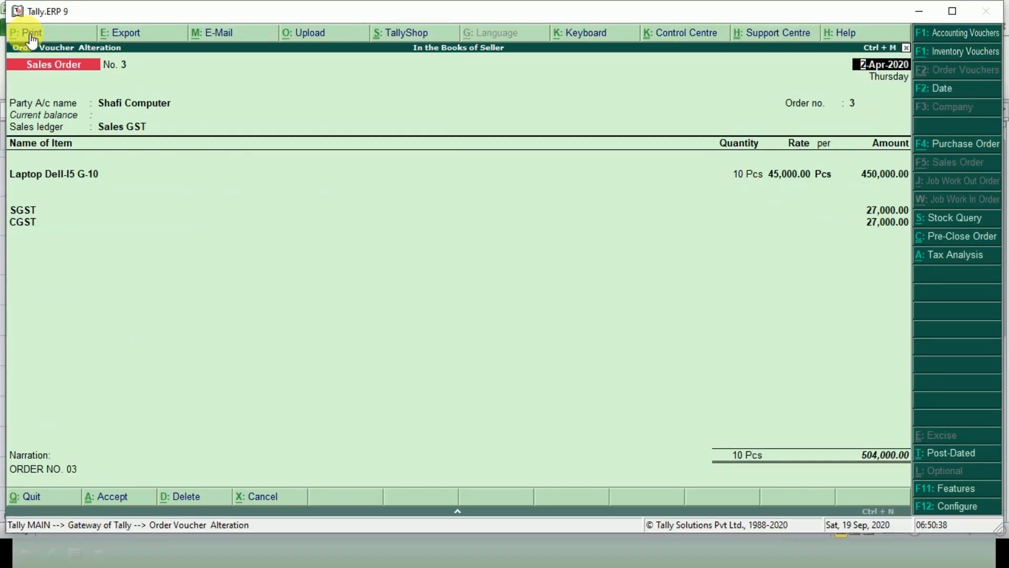
left_click(51, 65)
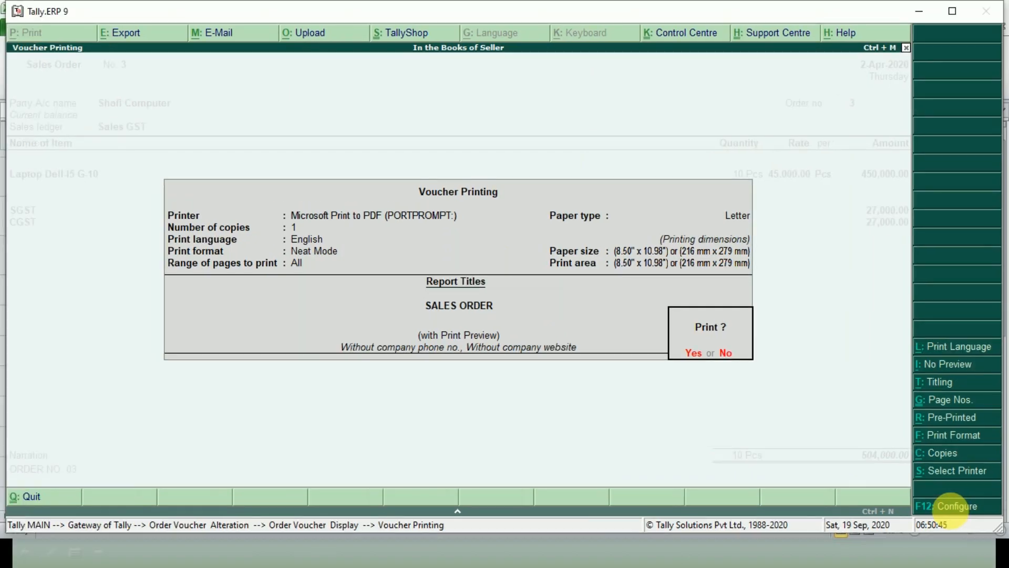
left_click(951, 507)
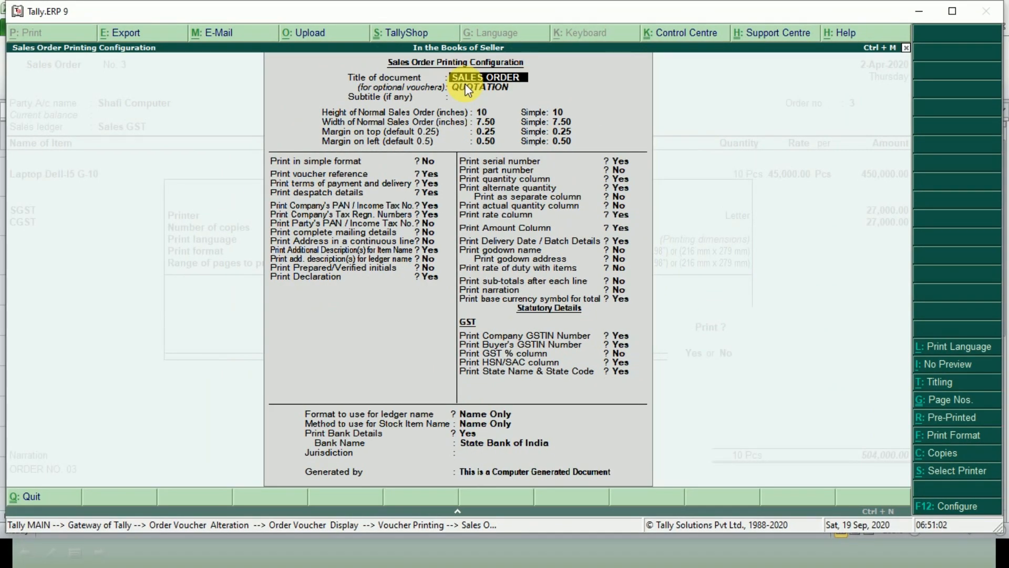
key("Escape")
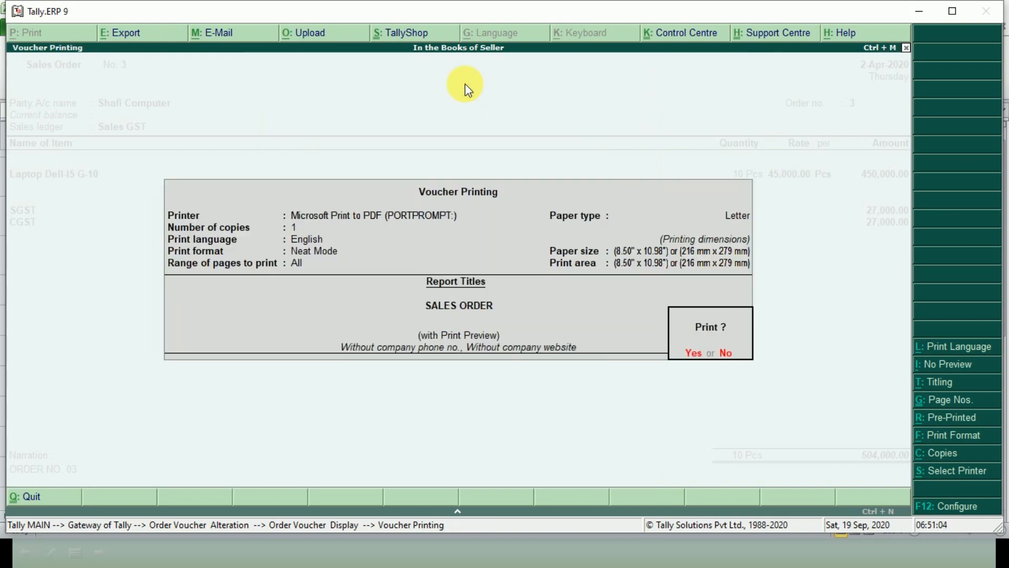
key("Escape")
key("Escape")
key("Escape")
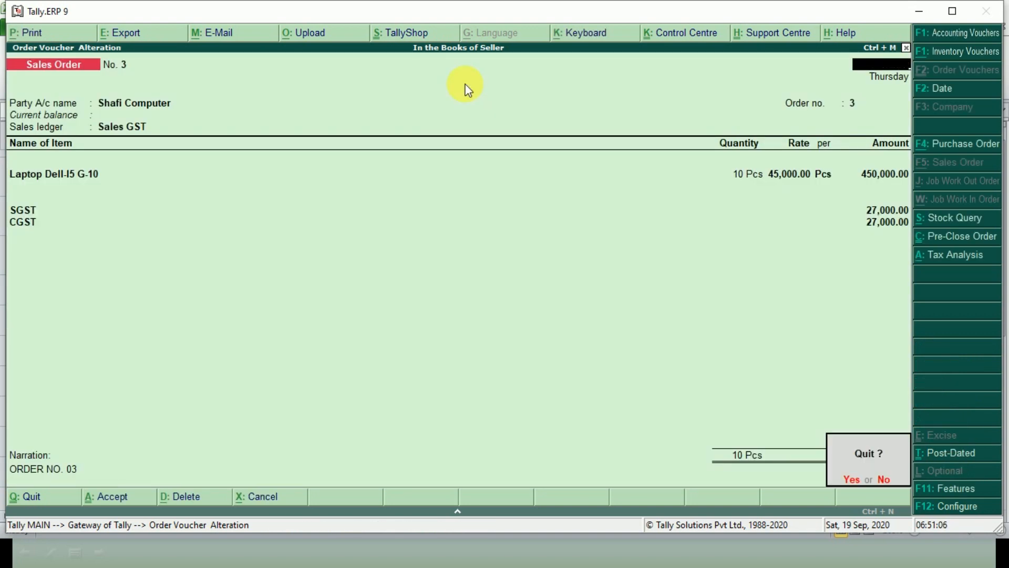
key("Return")
key("Escape")
key("Return")
key("Escape")
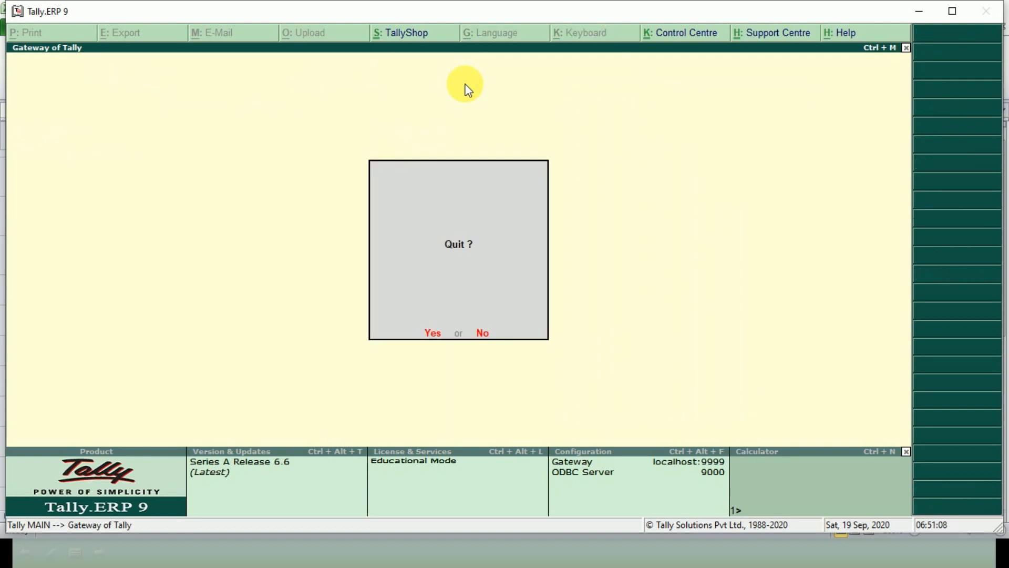
key("n")
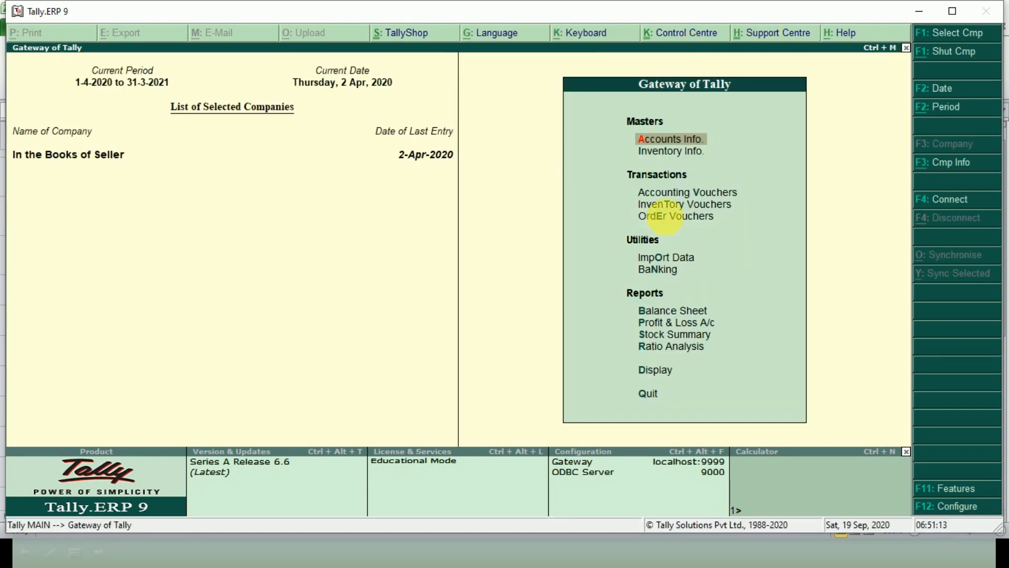
- Open the Sales Order voucher type for alteration from the accounts masters
left_click(672, 142)
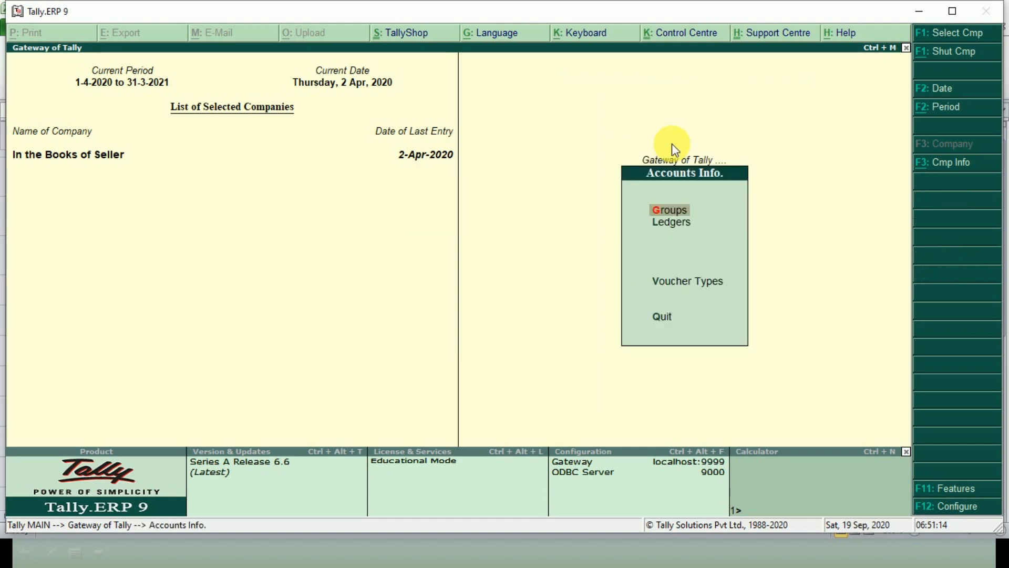
key("Down")
key("Down")
key("Return")
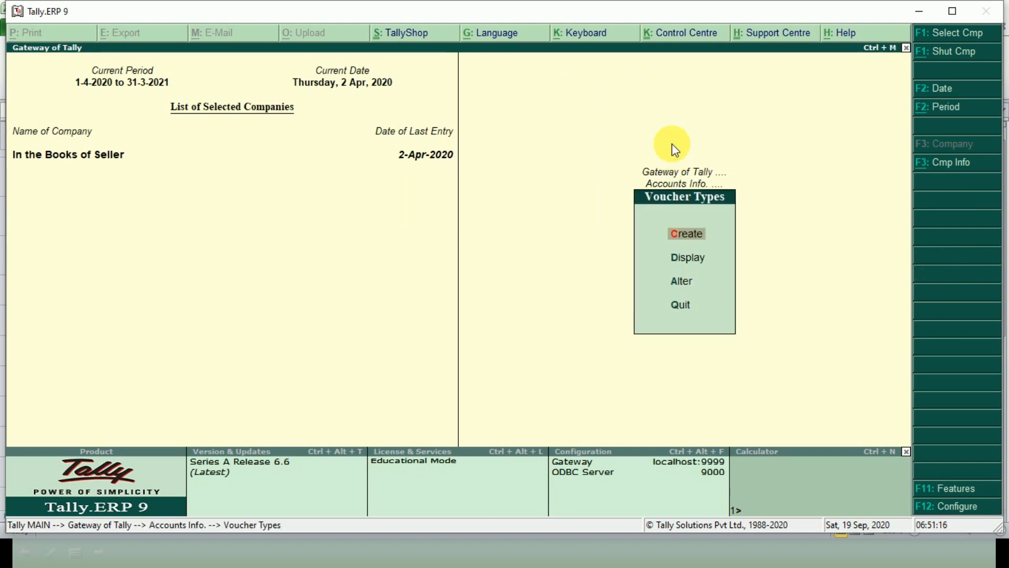
key("Return")
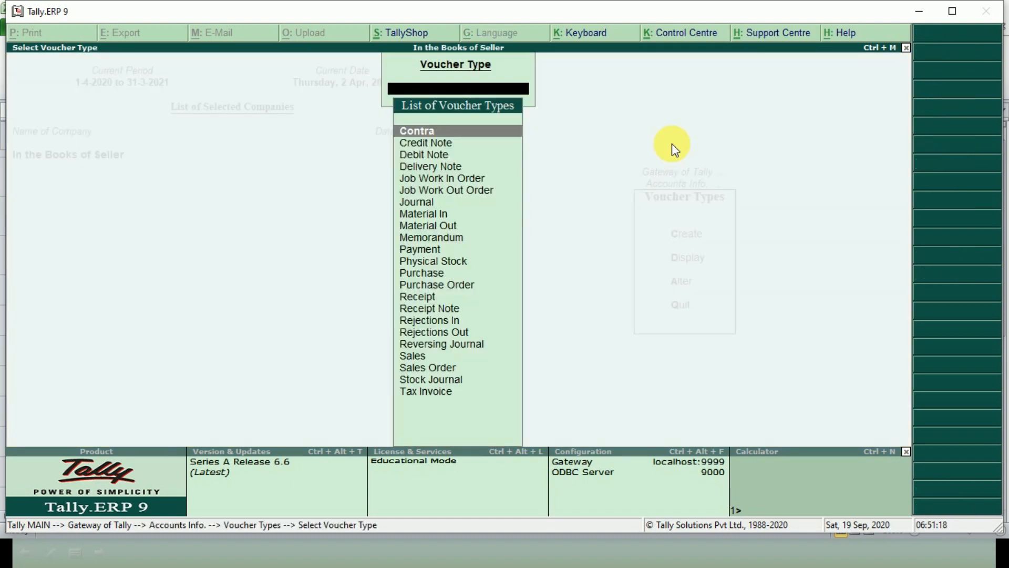
type("SAL")
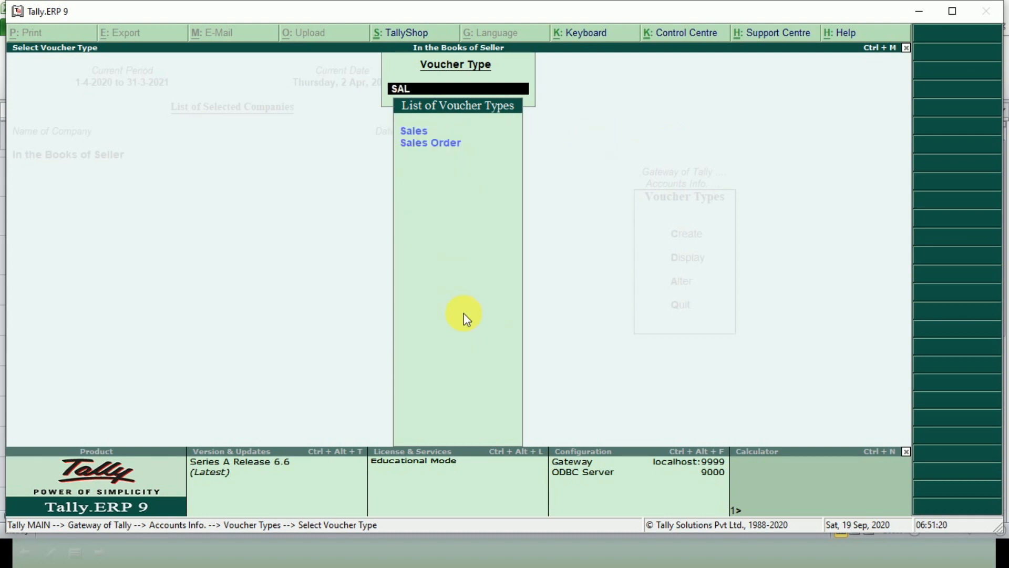
left_click(433, 139)
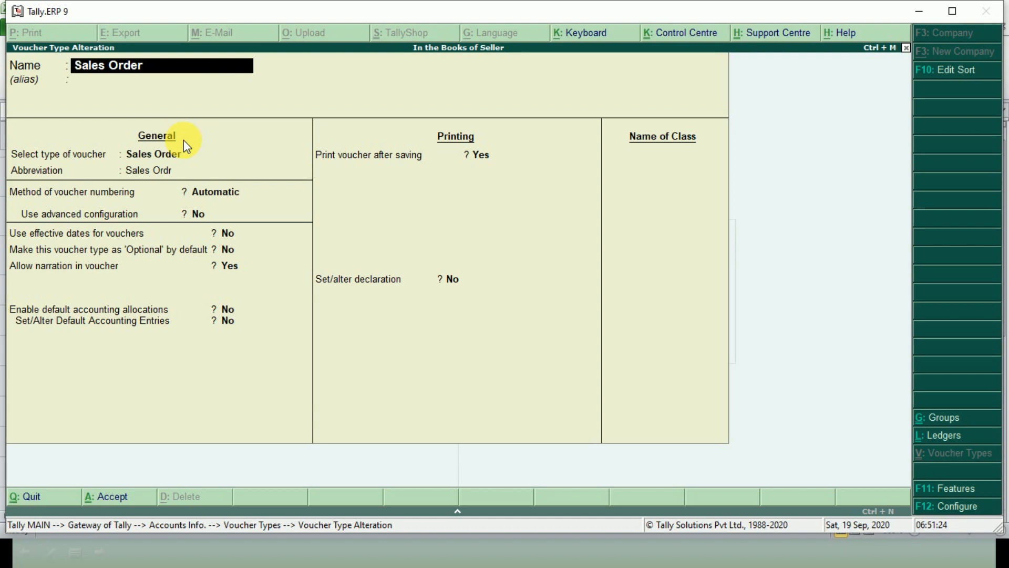
- Review the Sales Order voucher type's numbering, narration, accounting allocation and print-after-saving options
key("Return")
key("Return")
key("Return")
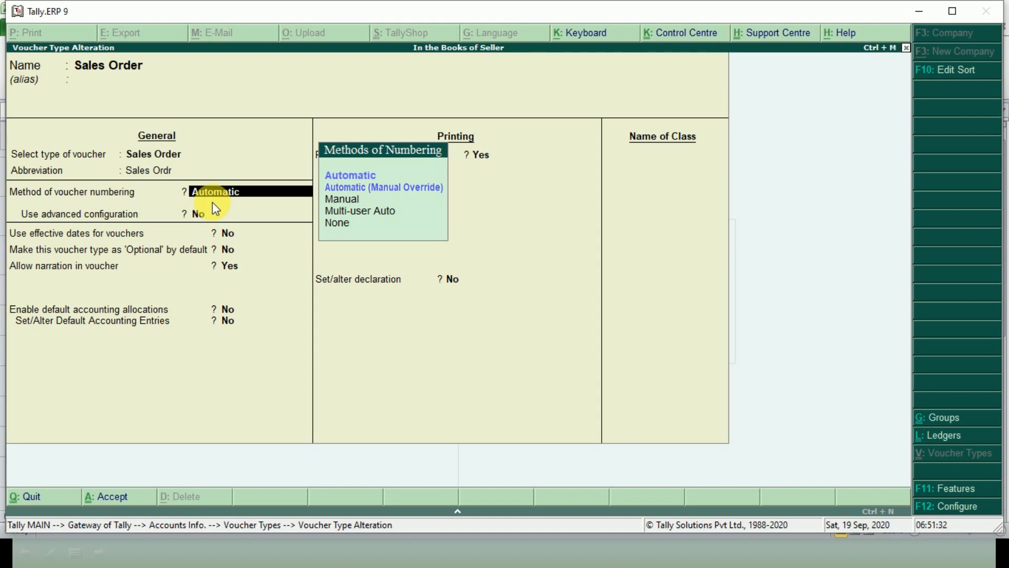
key("Return")
key("Return")
key("Return")
key("Return")
key("Return")
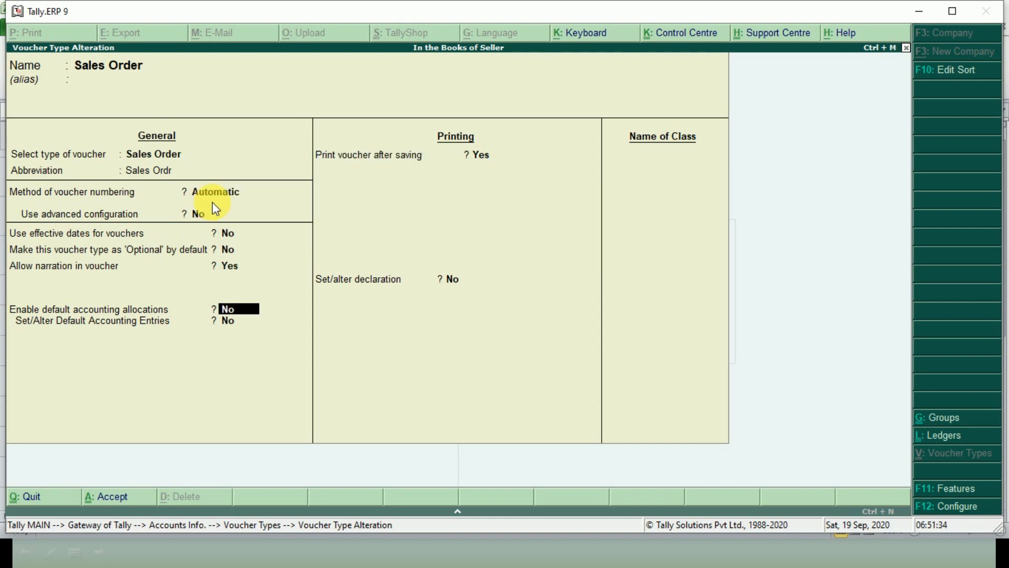
key("Up")
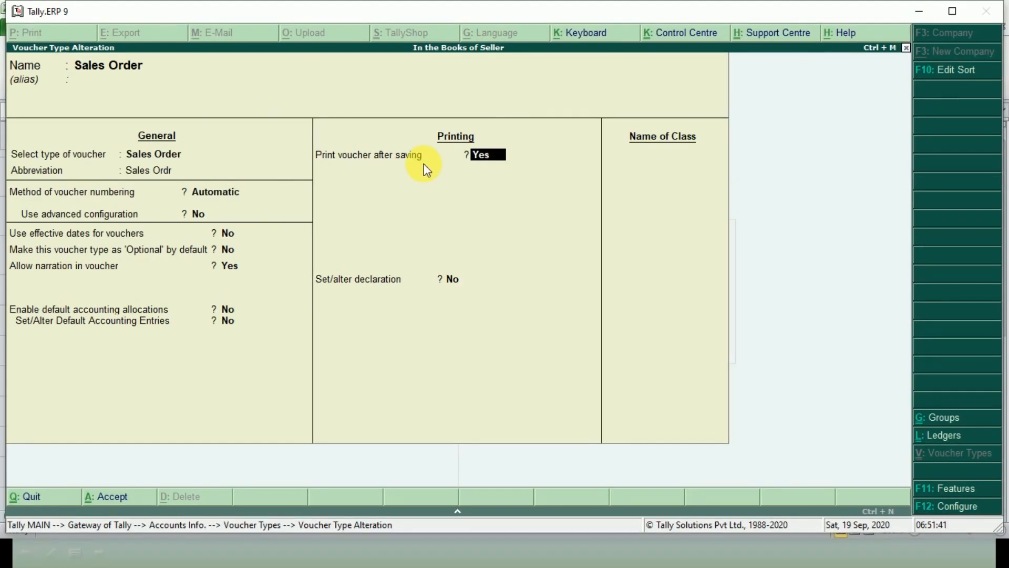
key("Return")
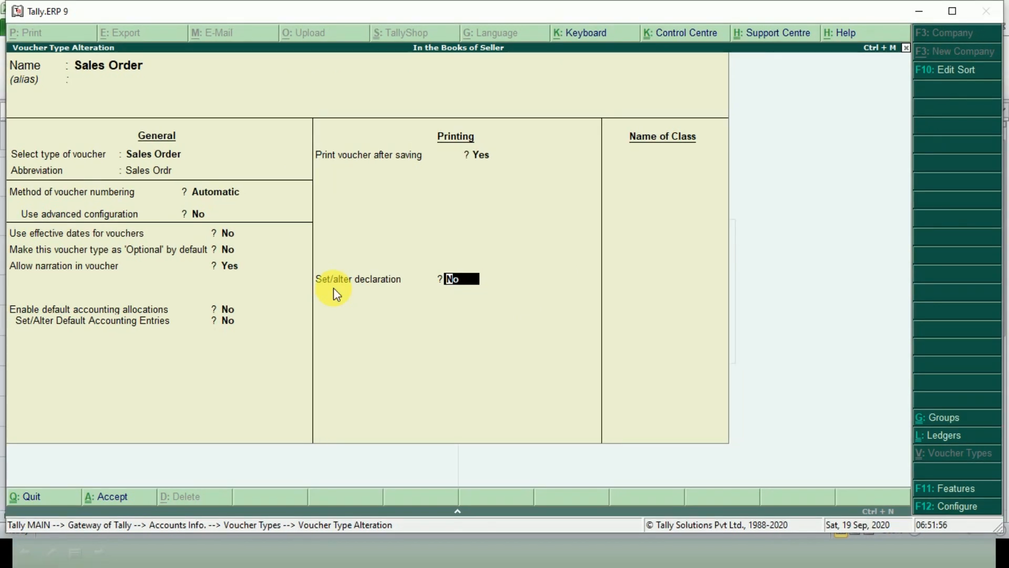
- Set the Sales Order voucher type's declaration option to Yes, keep the declaration text, save and return to the Gateway of Tally
type("y")
key("Return")
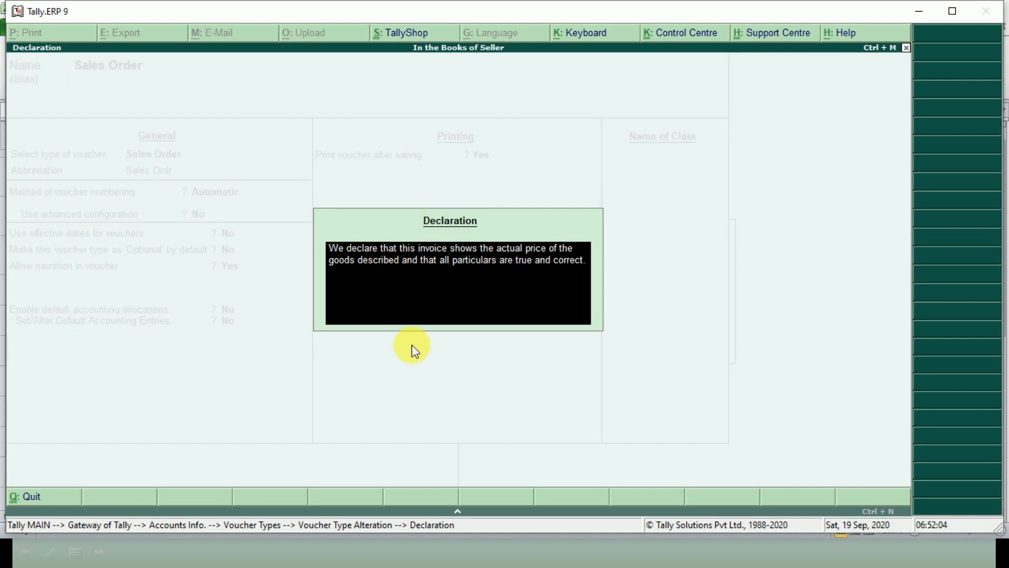
key("Return")
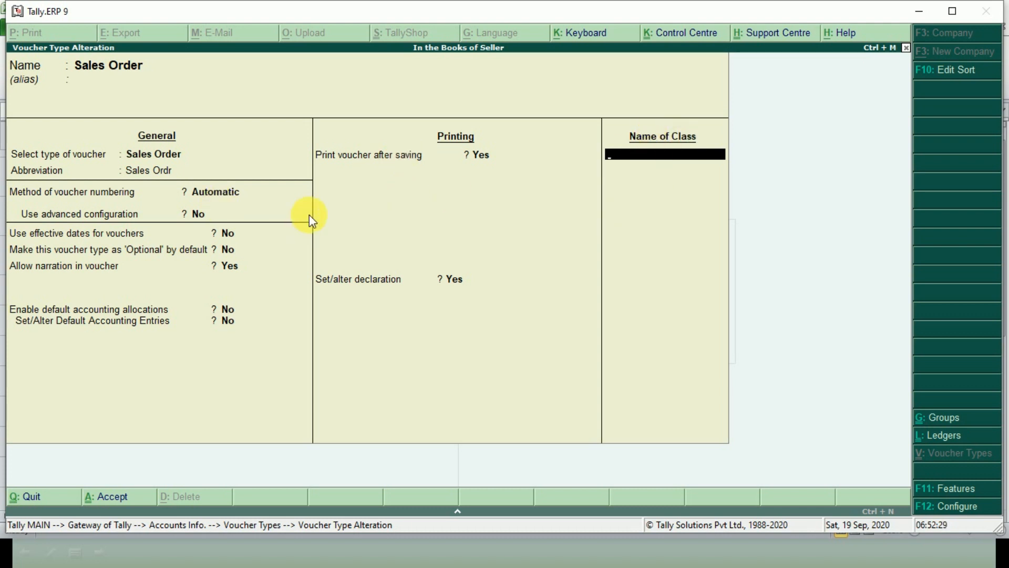
key("Return")
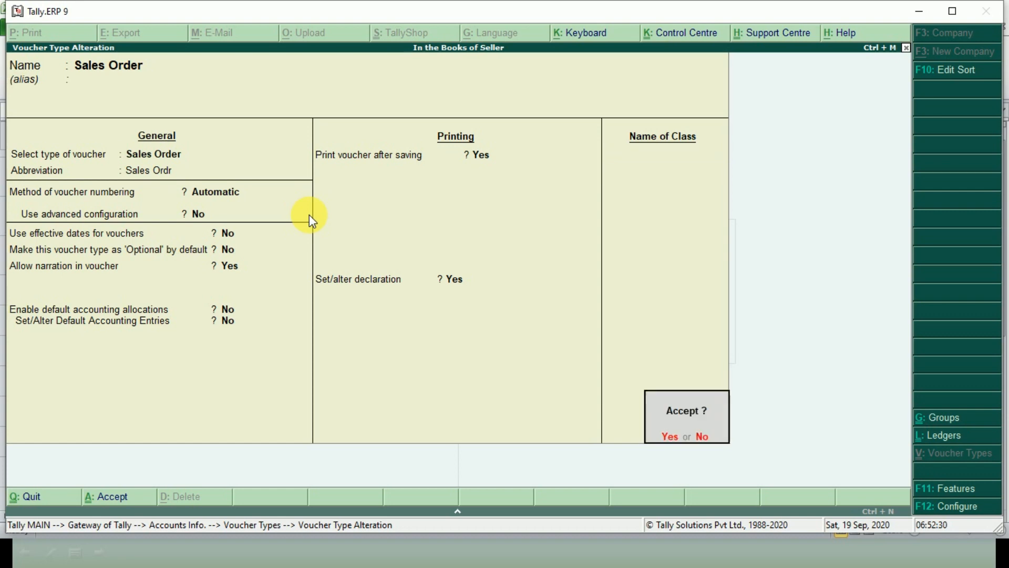
key("Return")
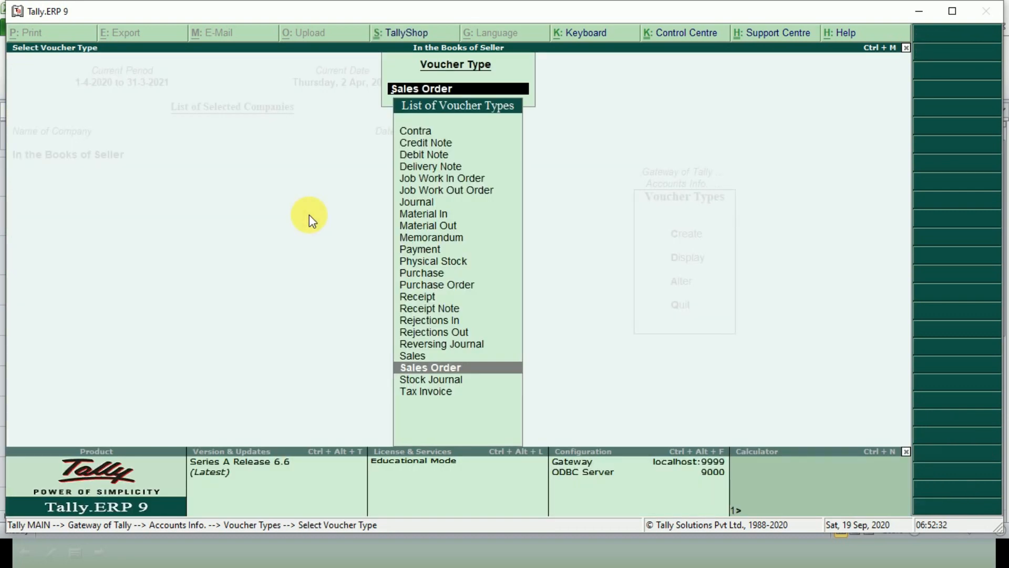
key("Escape")
key("Escape")
key("Escape")
key("Escape")
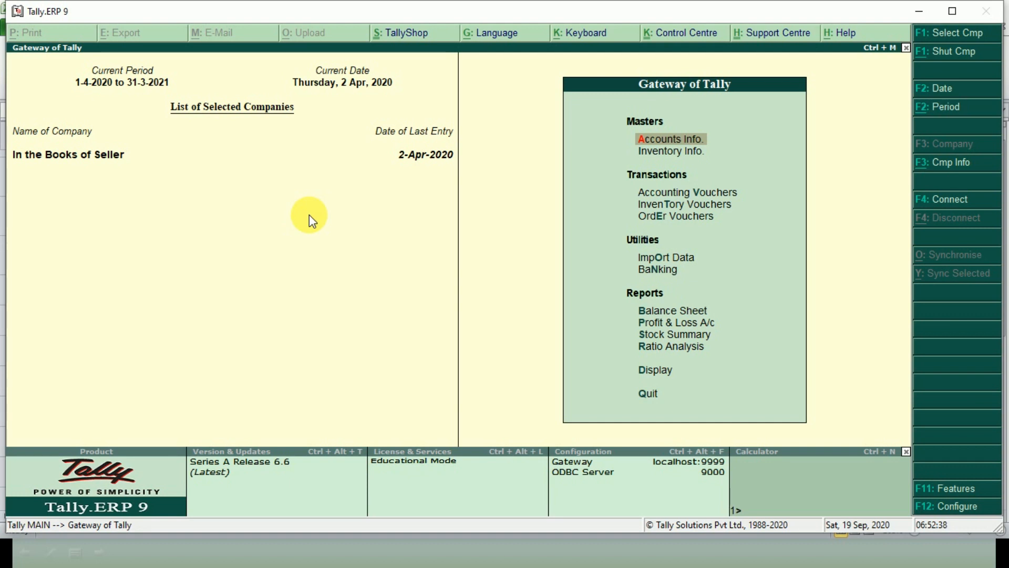
- Switch to the Excel quotation and examine the item, quantity, rate and tax cells of the Ritik Digital row
key("alt+Tab")
key("Down")
key("Left")
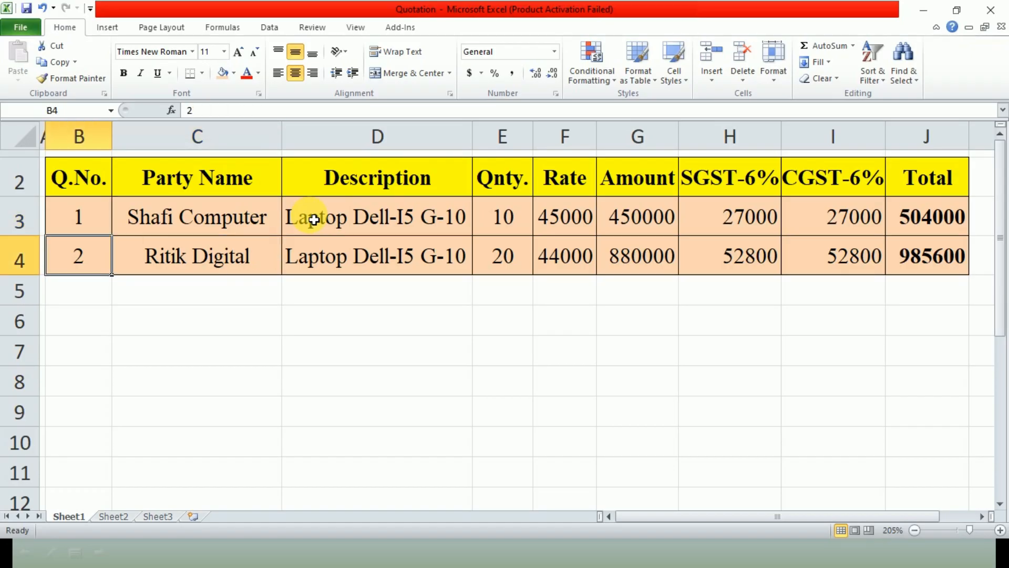
key("Right")
key("Right")
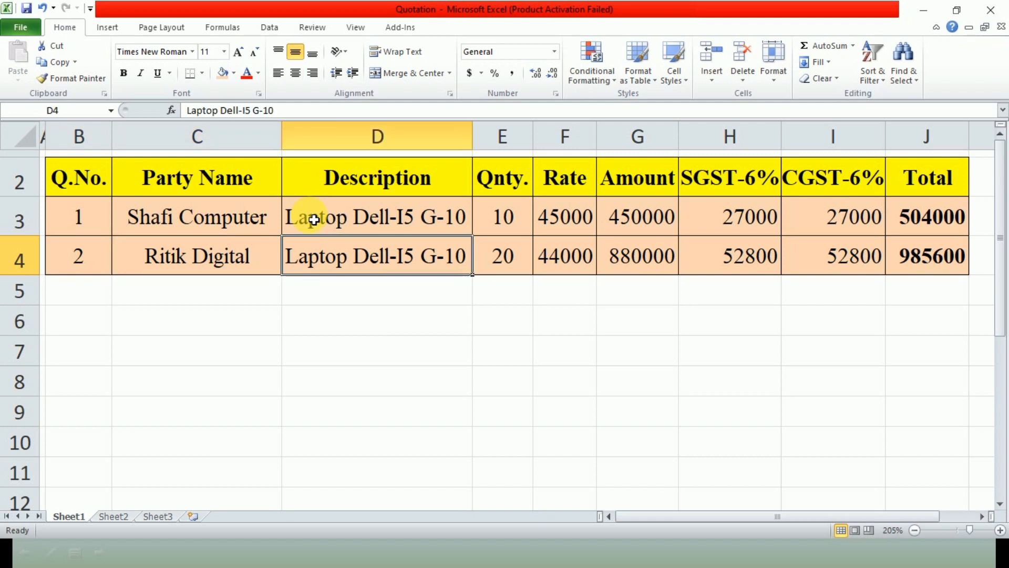
key("Right")
key("Right")
key("Right")
key("Right")
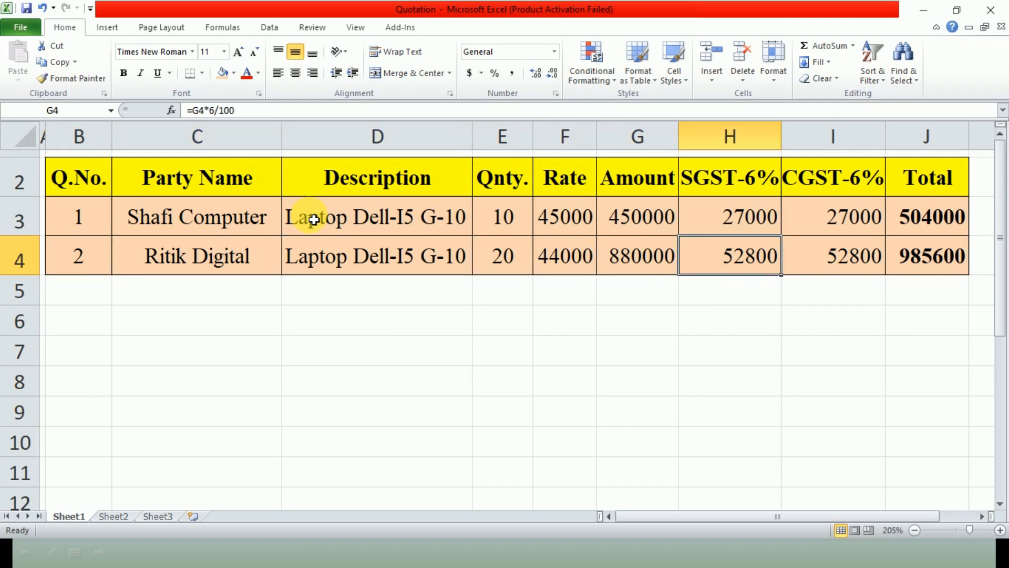
key("Left")
key("Left")
key("Left")
key("Right")
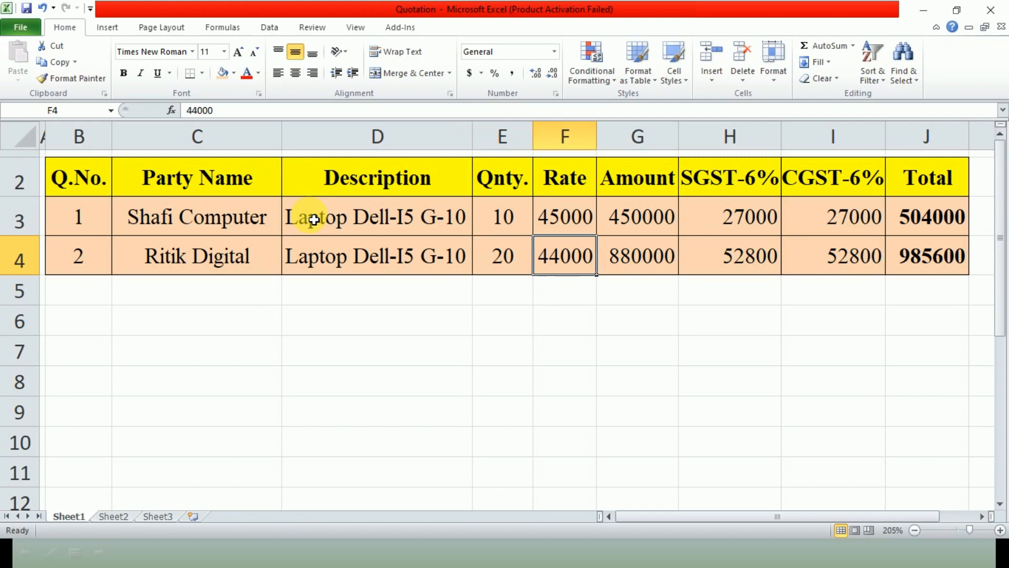
- Switch back to Tally and start a new sales order for Ritik Digital with order number 4 and the Sales GST ledger
key("alt+Tab")
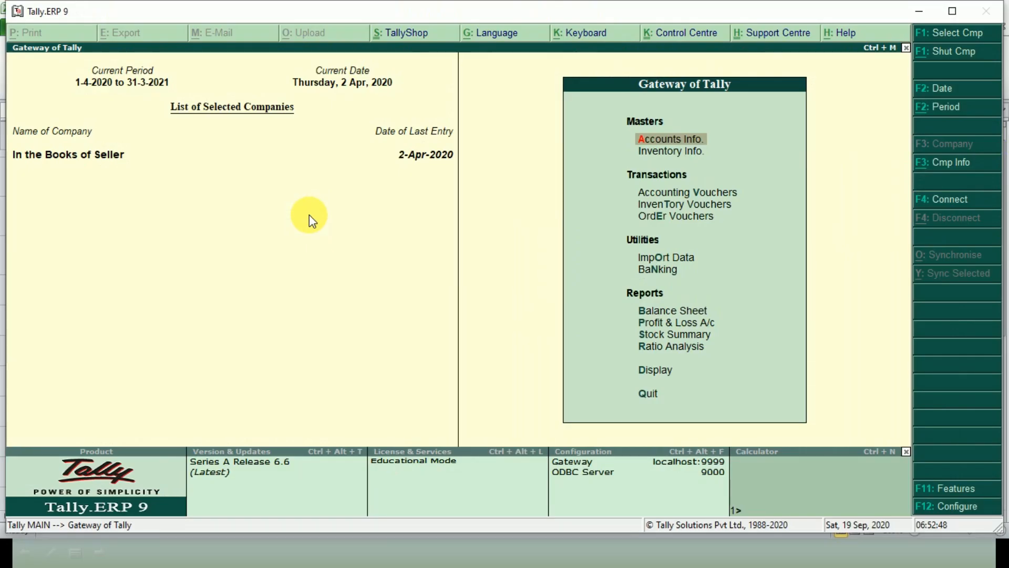
key("Down")
key("Down")
key("Down")
key("Down")
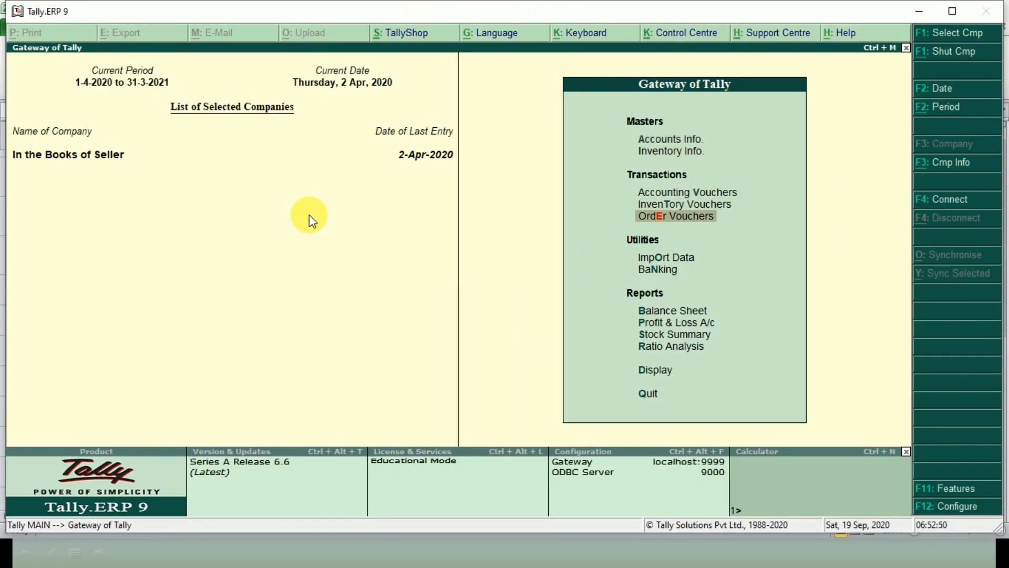
key("Return")
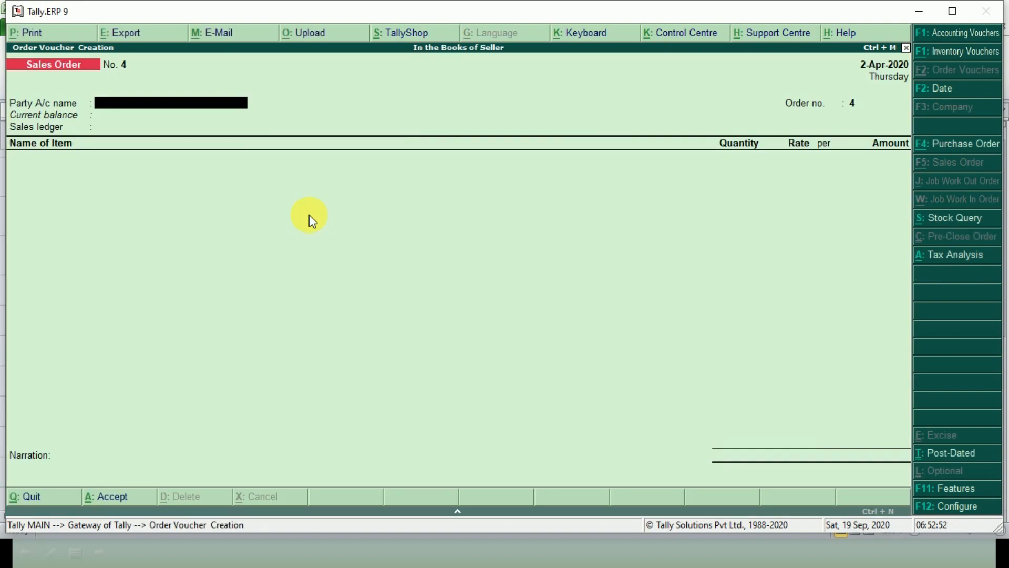
type("RI")
key("Return")
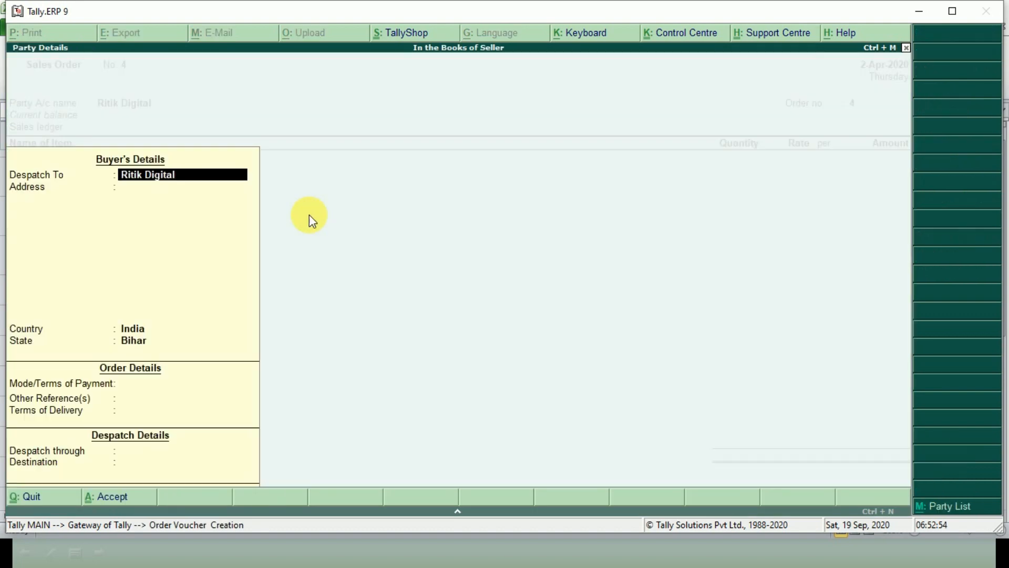
key("ctrl+a")
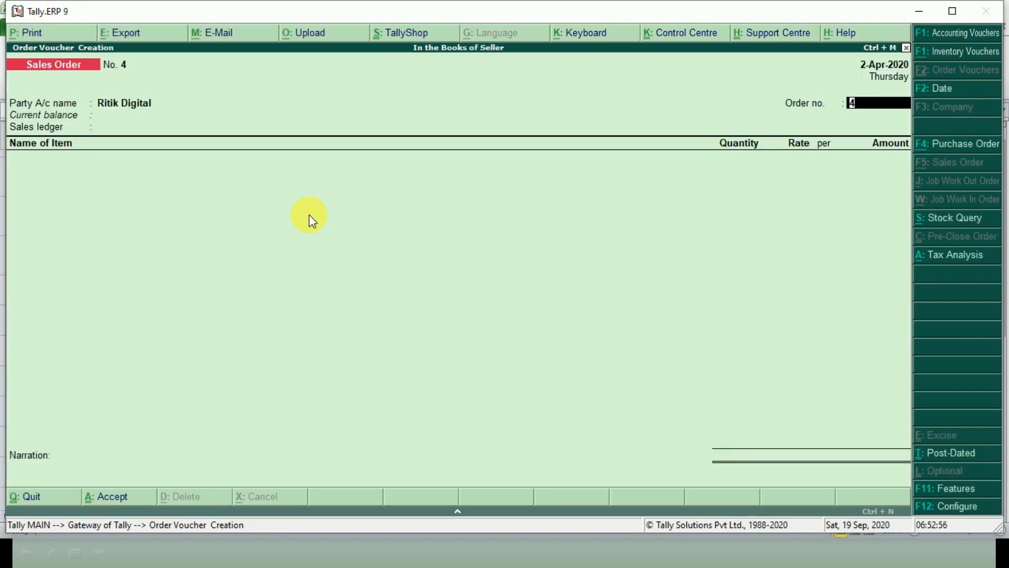
key("Return")
key("Return")
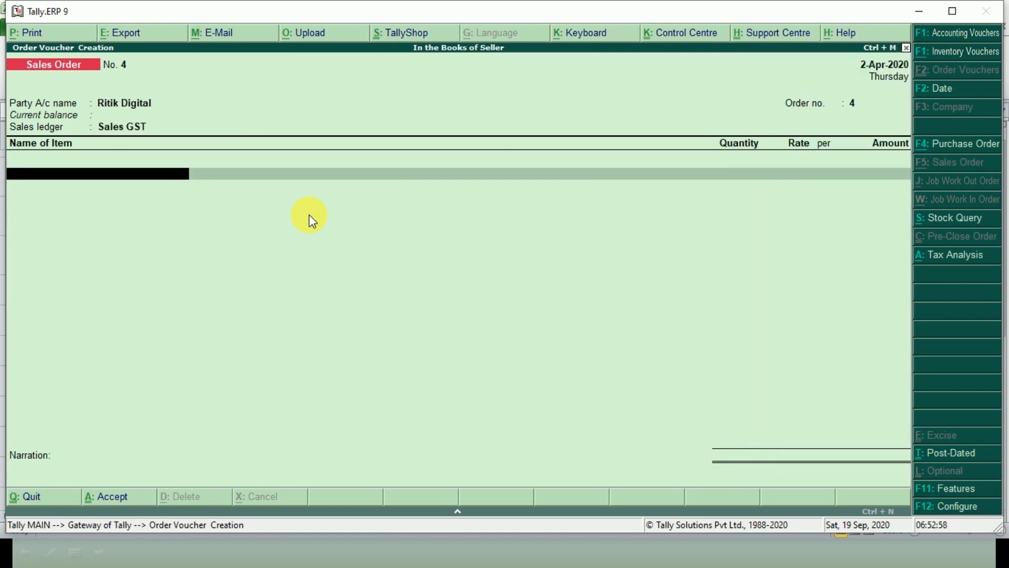
- Add Laptop Dell-I5 G-10 due on 2-Apr-2020 to the Ritik Digital order, taking the quantity of 20 from the Excel quotation
type("L")
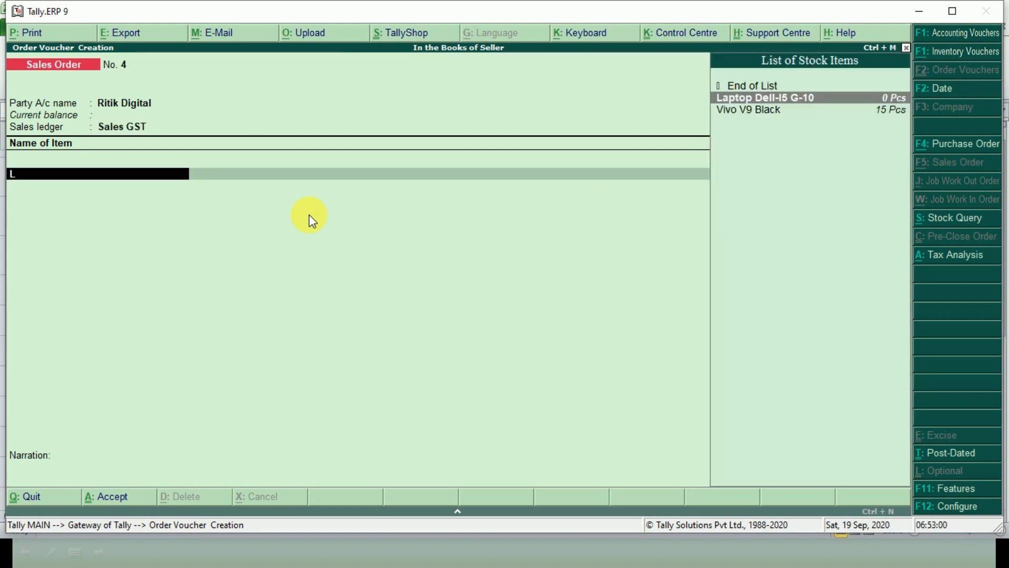
key("Return")
key("Return")
key("Return")
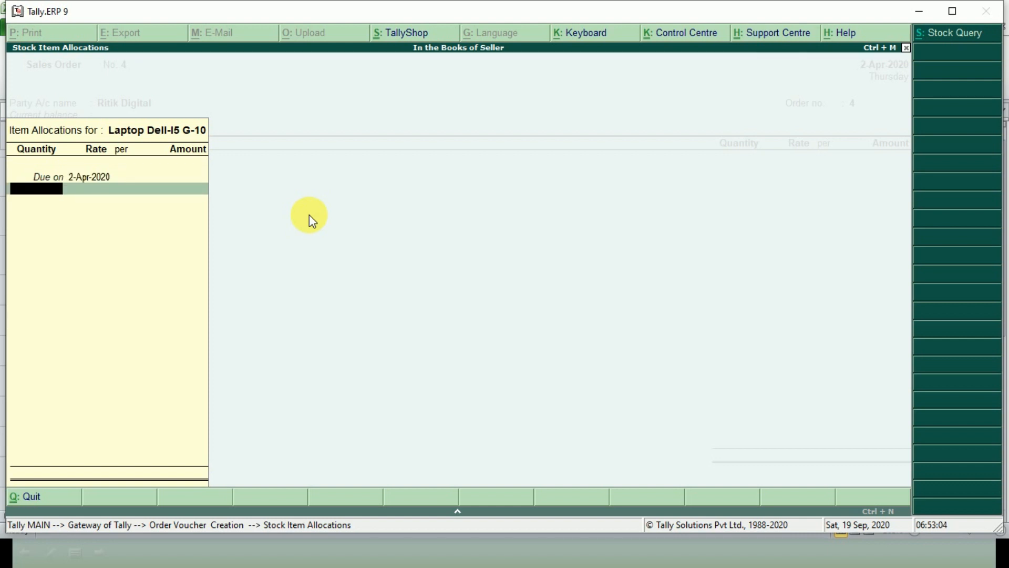
key("alt+Tab")
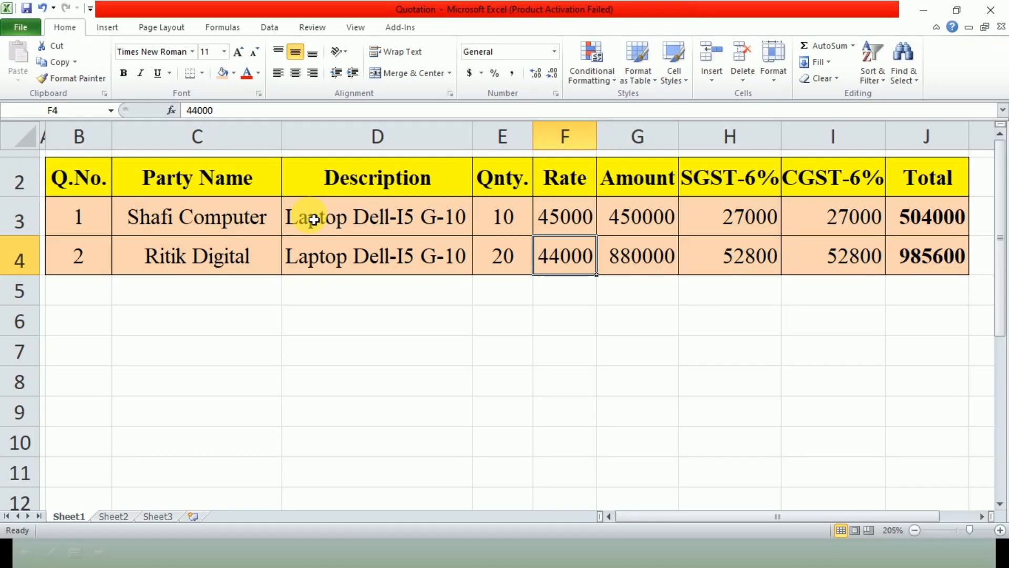
key("alt+Tab")
type("20")
key("Return")
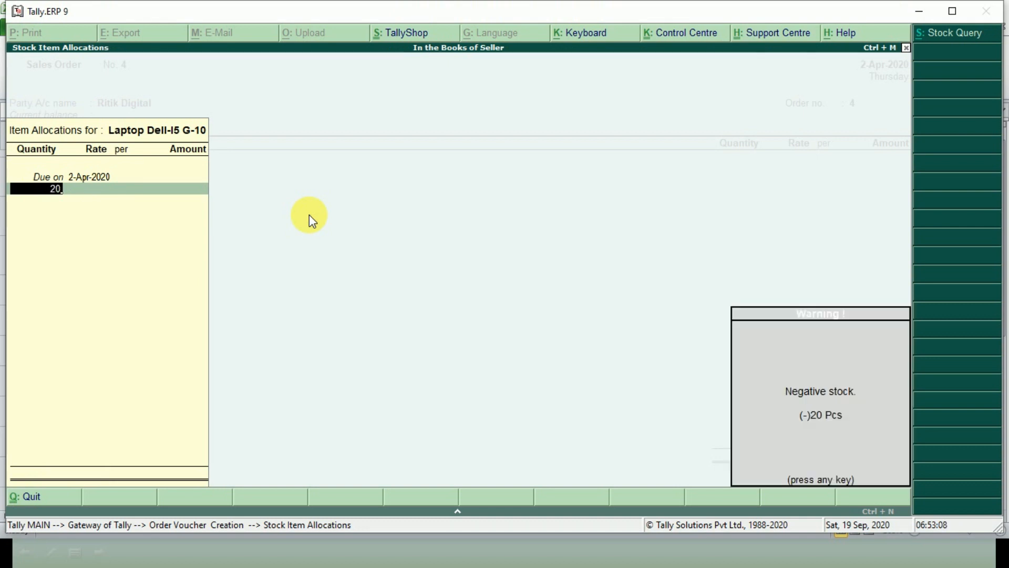
- Set the laptop's rate to 44000 per Pcs and complete its item allocation
key("Return")
type("44000")
key("Return")
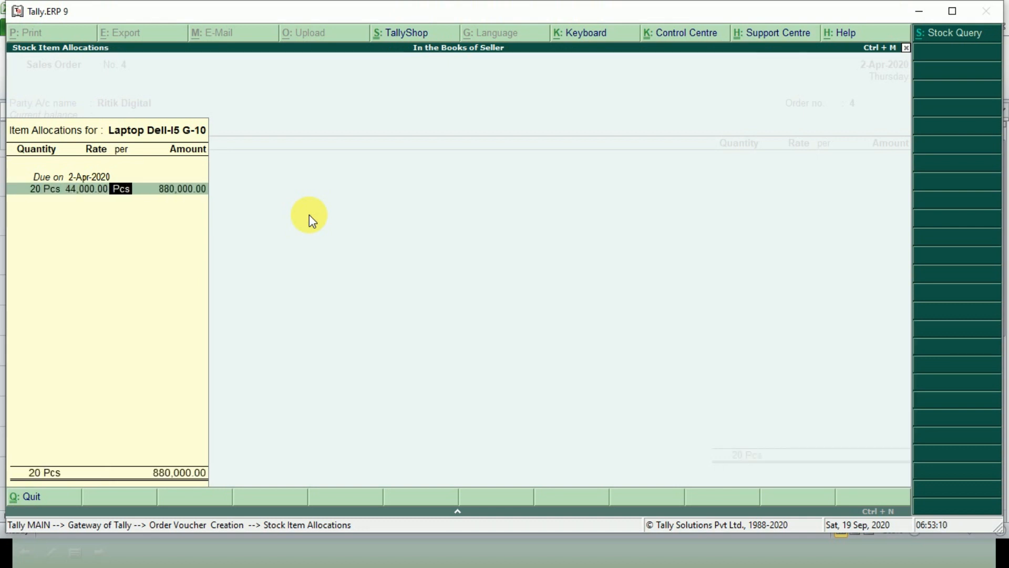
key("Return")
key("Return")
key("Return")
key("Return")
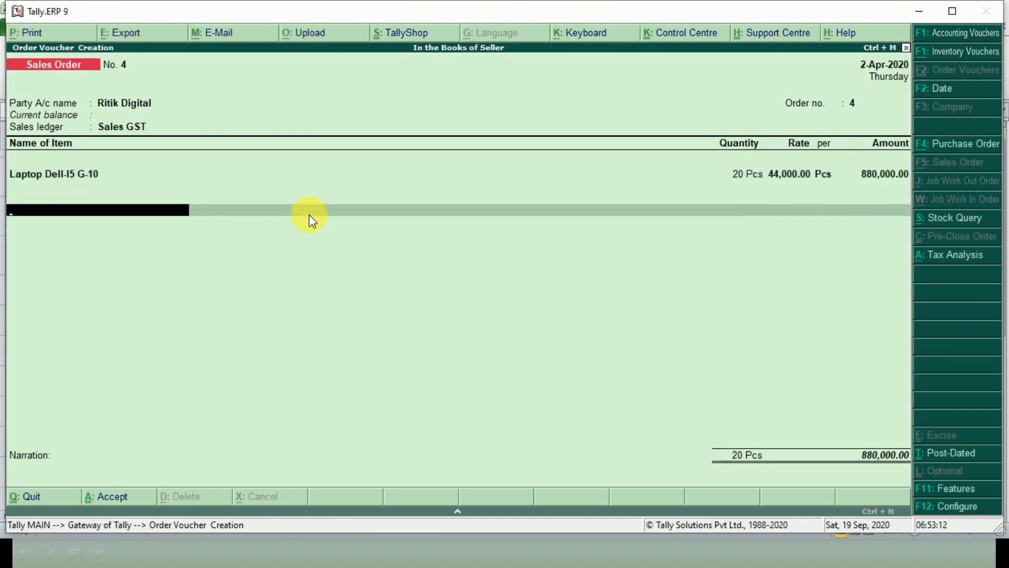
- Add the SGST and CGST ledgers to the Ritik Digital sales order and save it without a narration
type("SGS")
key("Return")
key("Return")
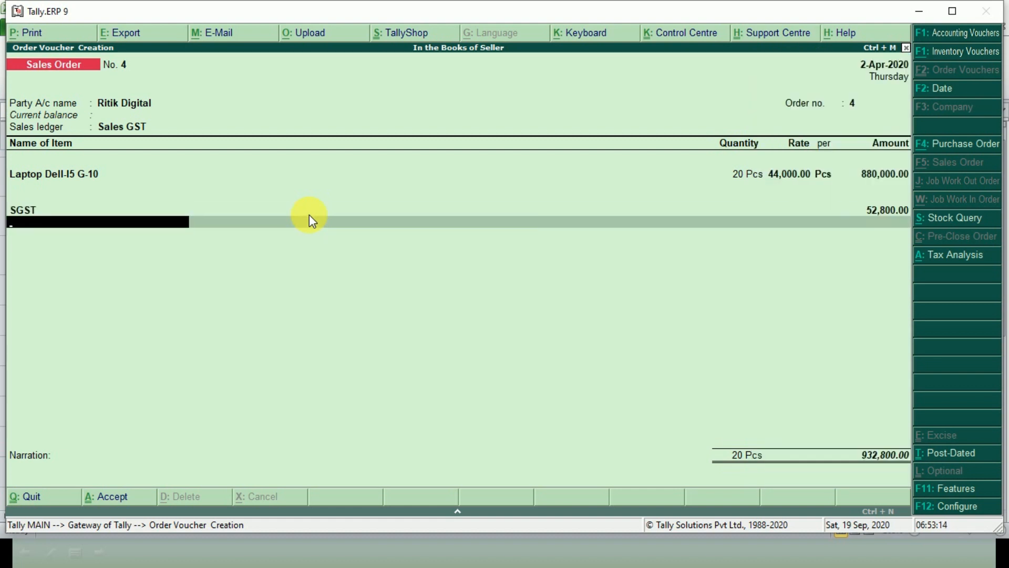
type("CGS")
key("Return")
key("Return")
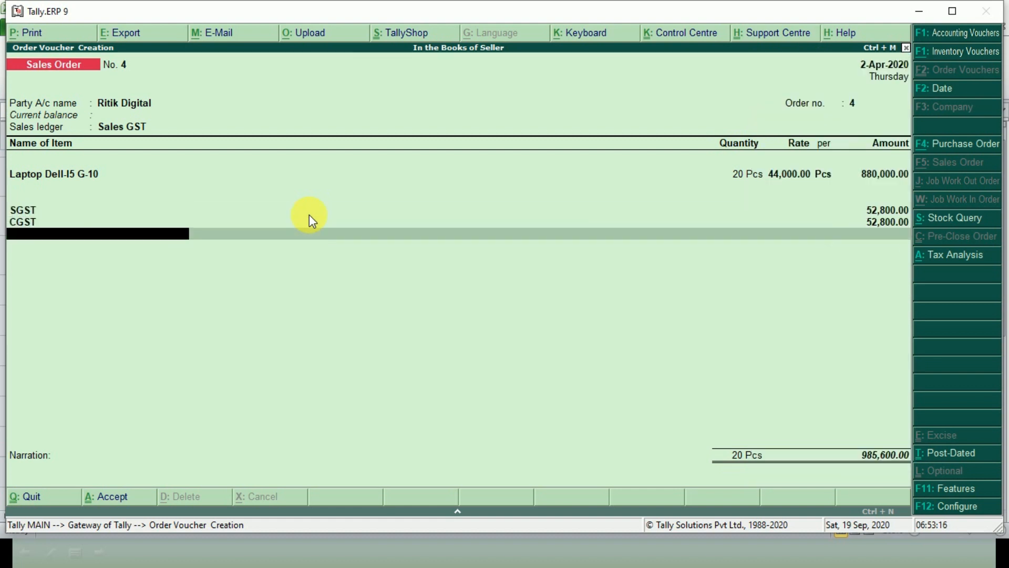
key("Return")
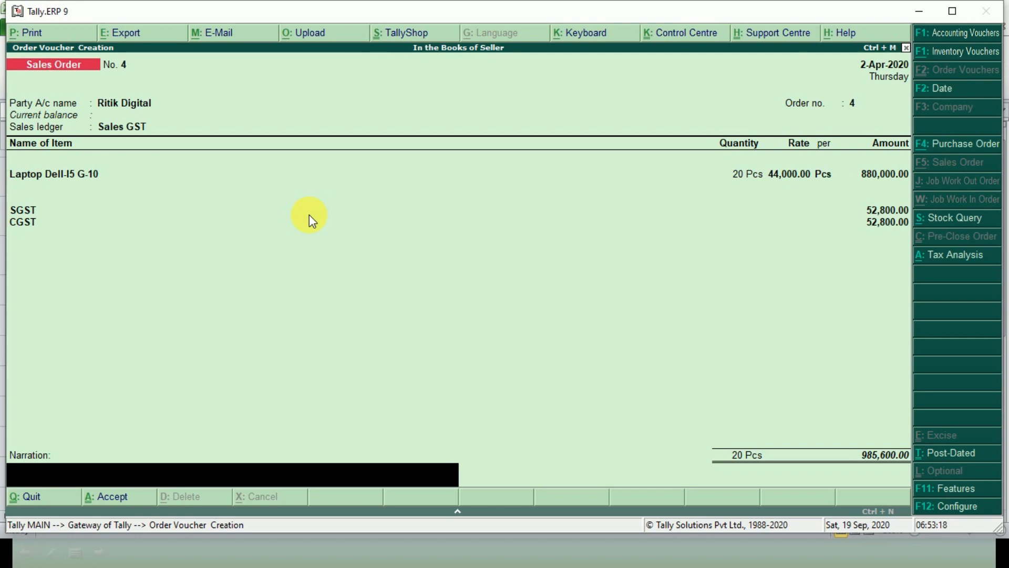
key("Return")
key("Return")
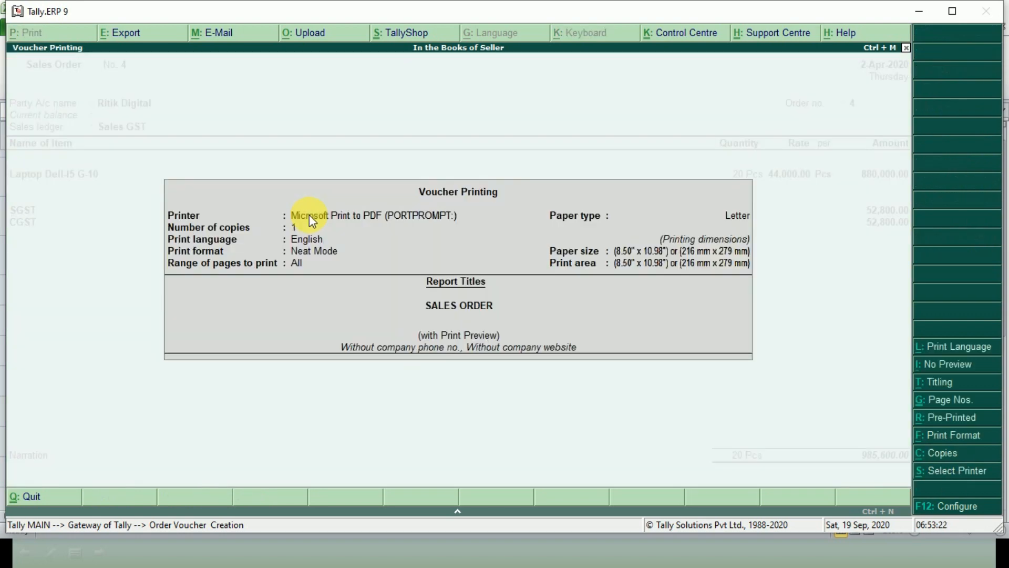
- Preview the Ritik Digital sales order printout and examine its header, item lines, bank details and declaration up close
key("Return")
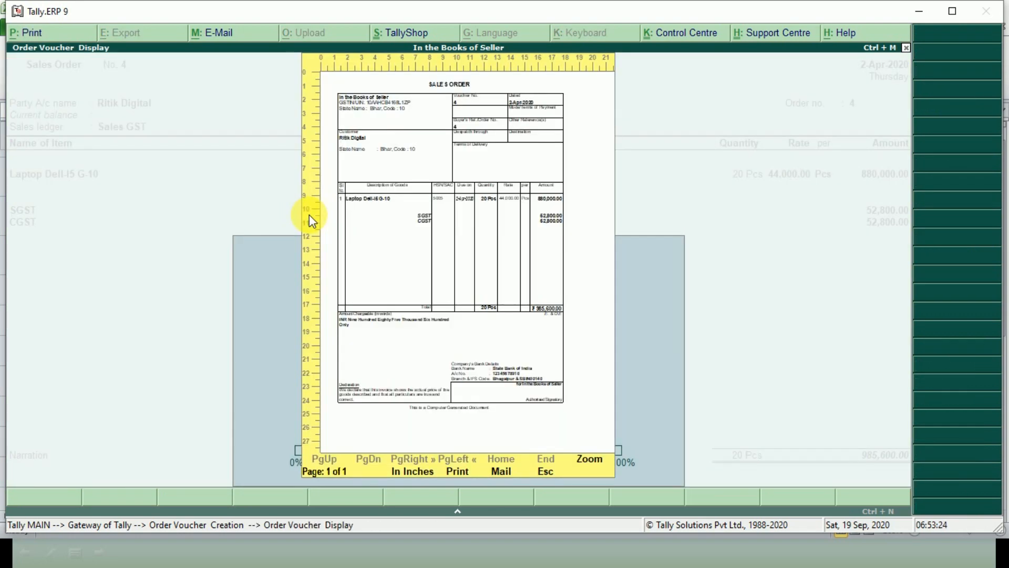
key("alt+z")
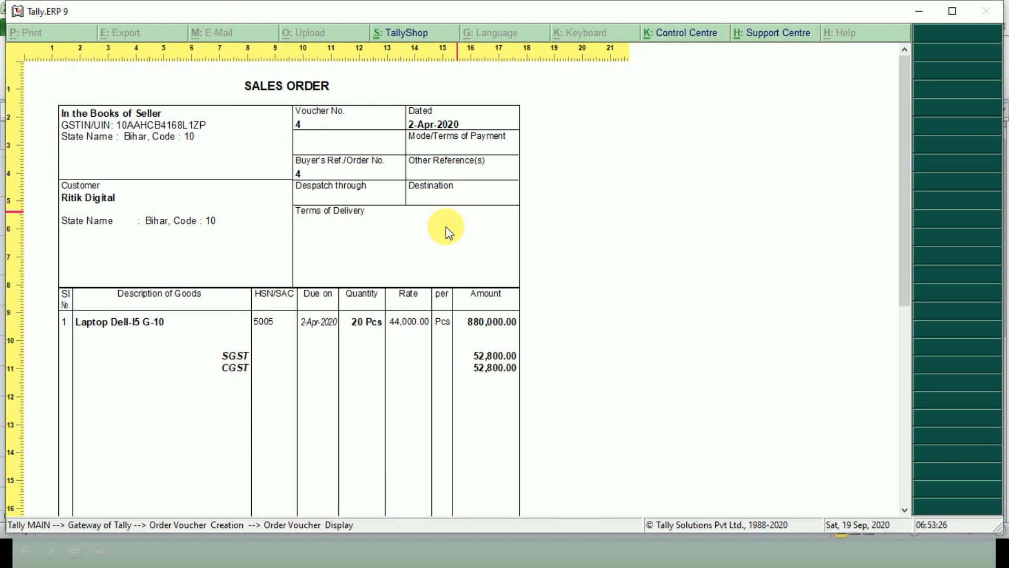
left_click_drag(910, 236, 901, 434)
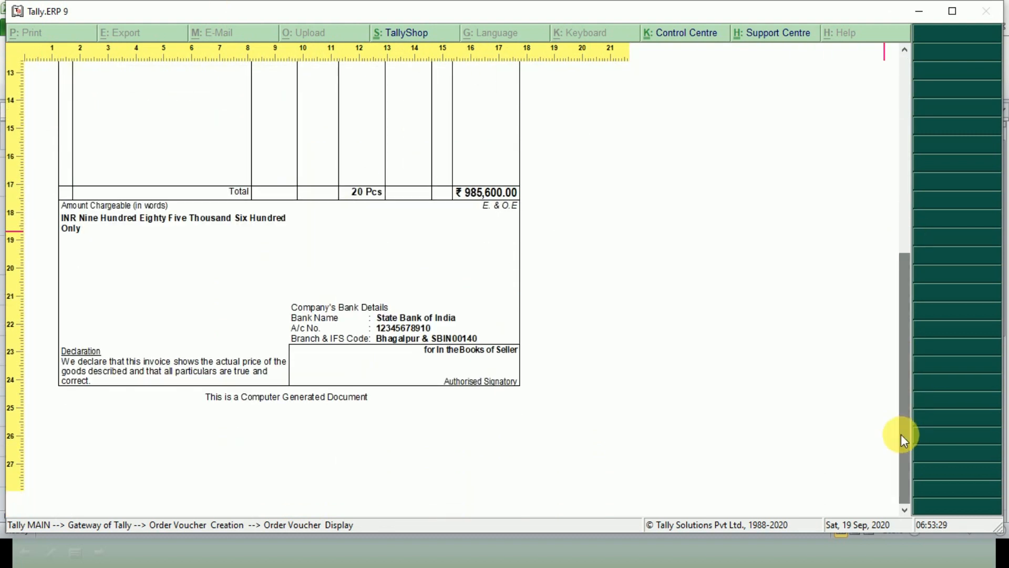
left_click(209, 394)
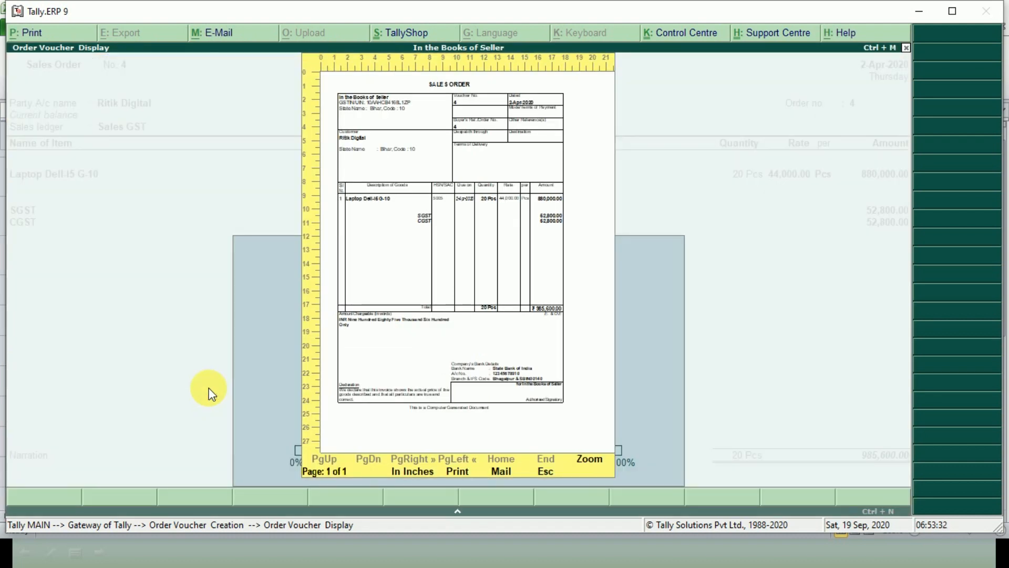
- Close the print preview and quit order voucher entry back to the Gateway of Tally
key("Escape")
key("Escape")
key("Escape")
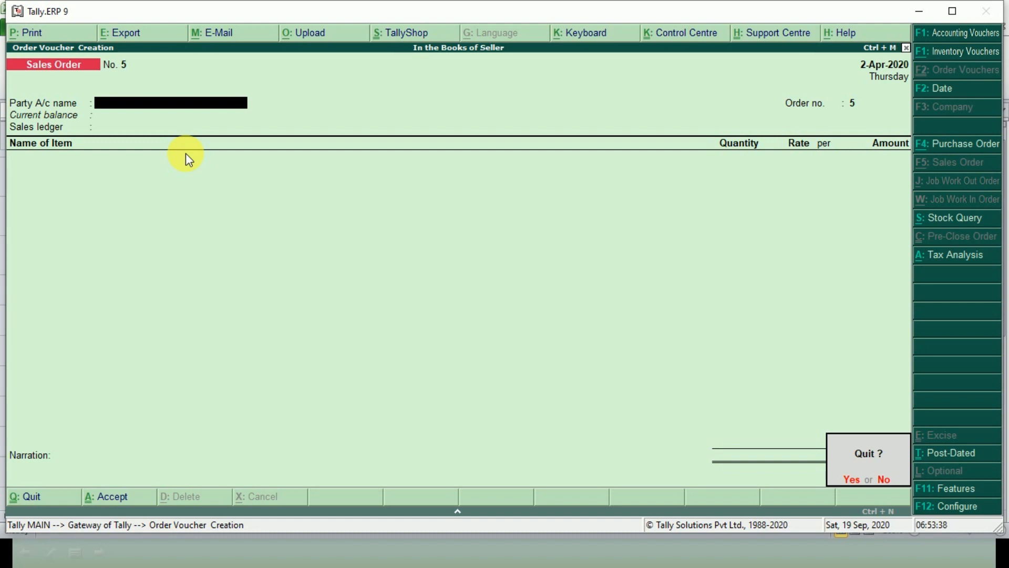
key("Return")
key("Escape")
key("Escape")
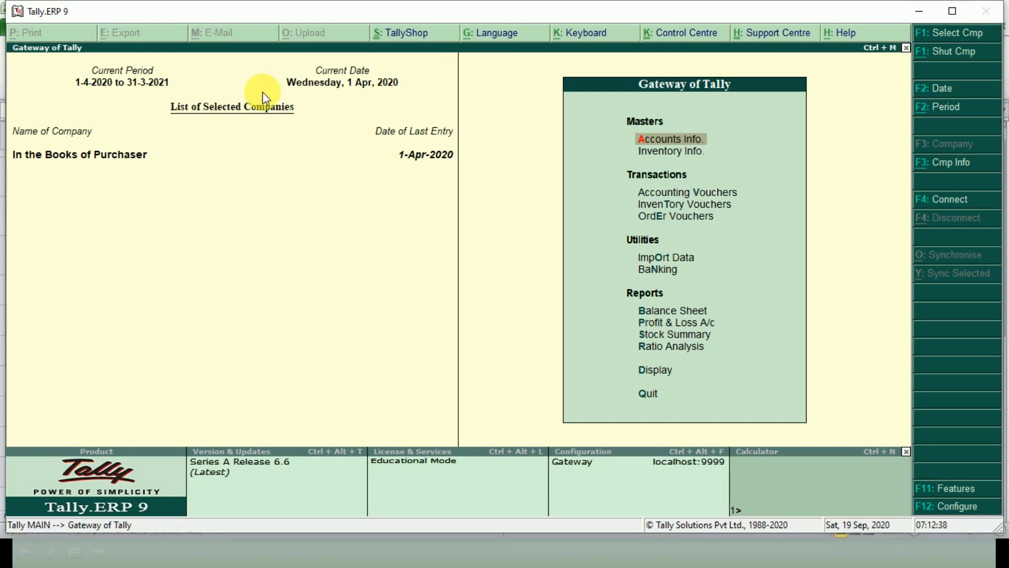
- Open a new purchase order in the company In the Books of Purchaser and maximize the window
key("Down")
key("Down")
key("Down")
key("Down")
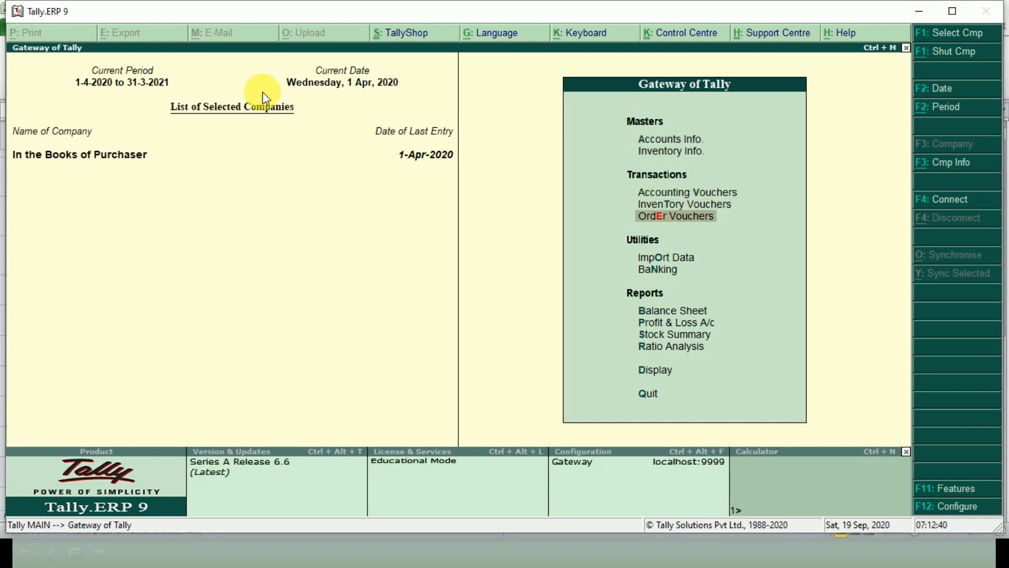
key("Return")
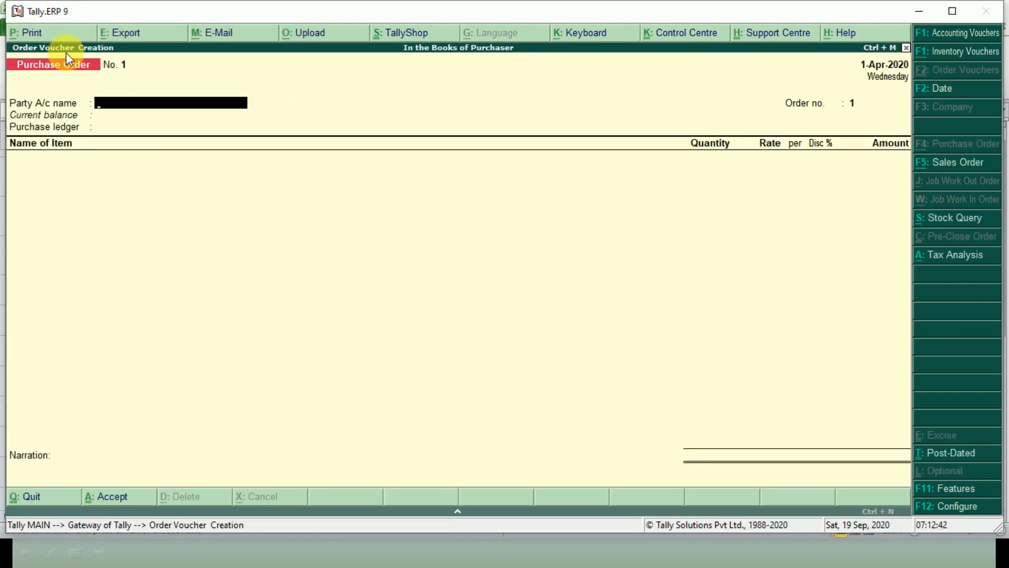
left_click(958, 13)
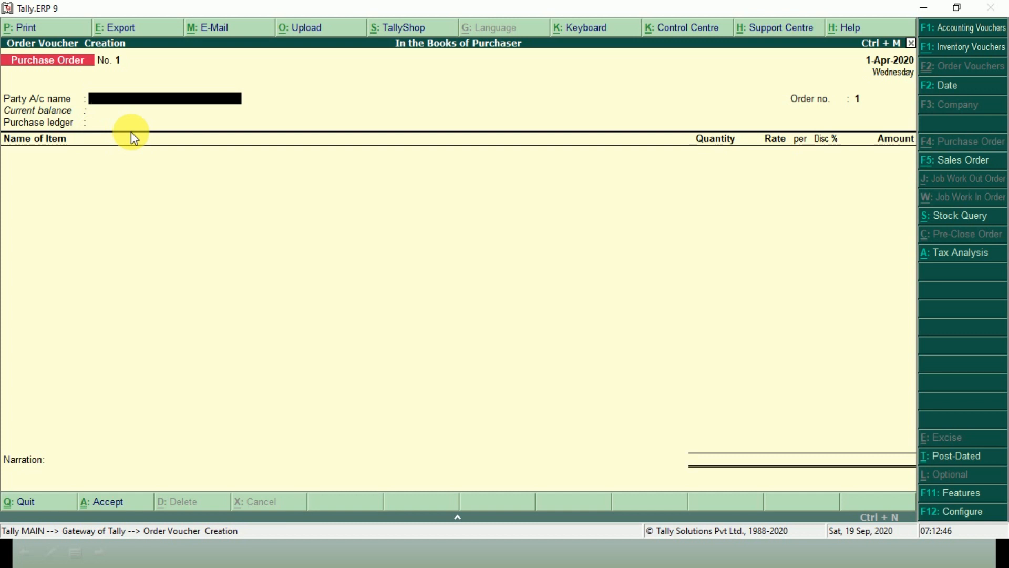
- Set the purchase order's party to COMPUTER WORLD, with order number 1 and the Purchase GST ledger
type("CO")
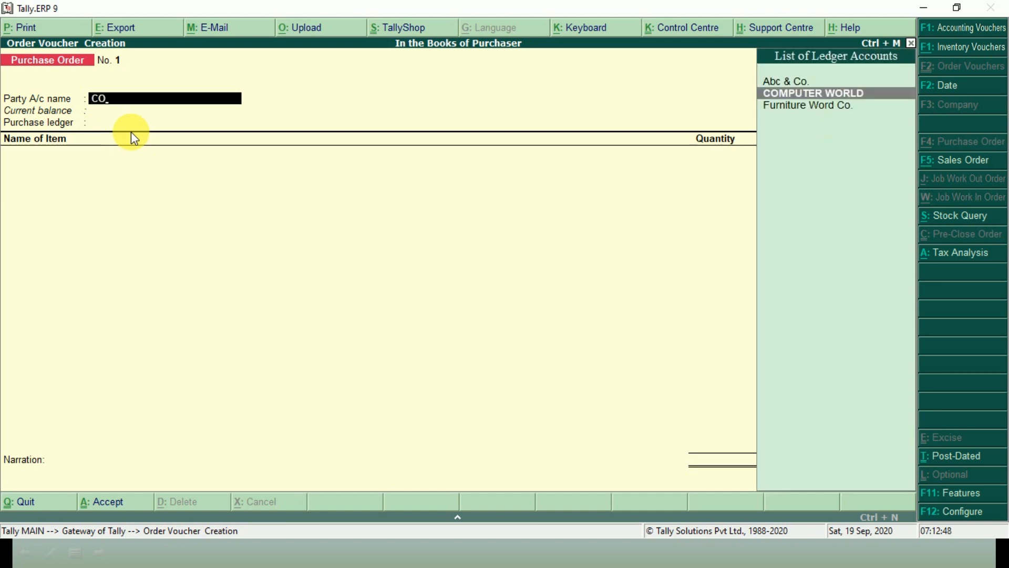
key("Return")
key("ctrl+a")
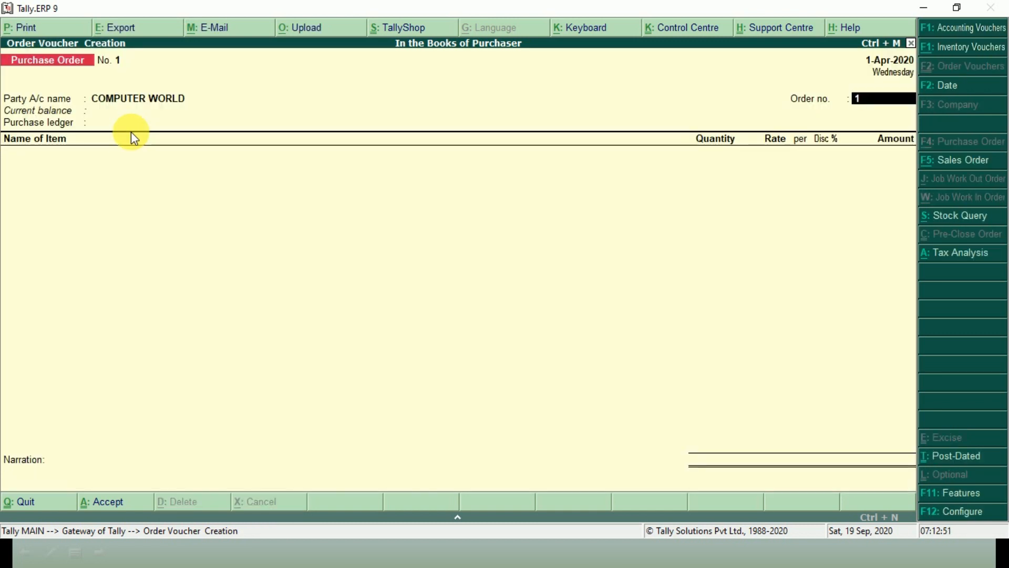
key("Return")
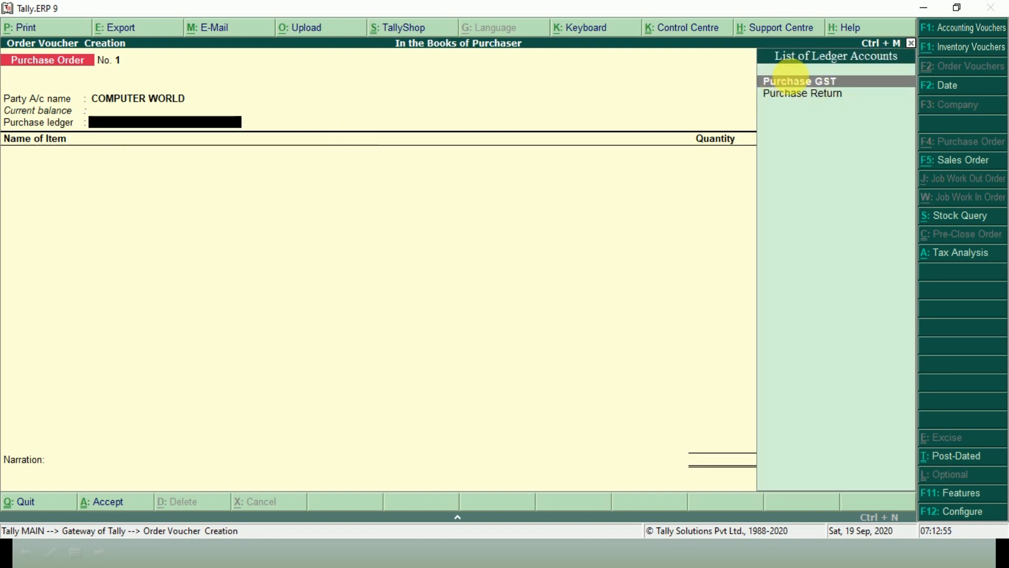
left_click(797, 81)
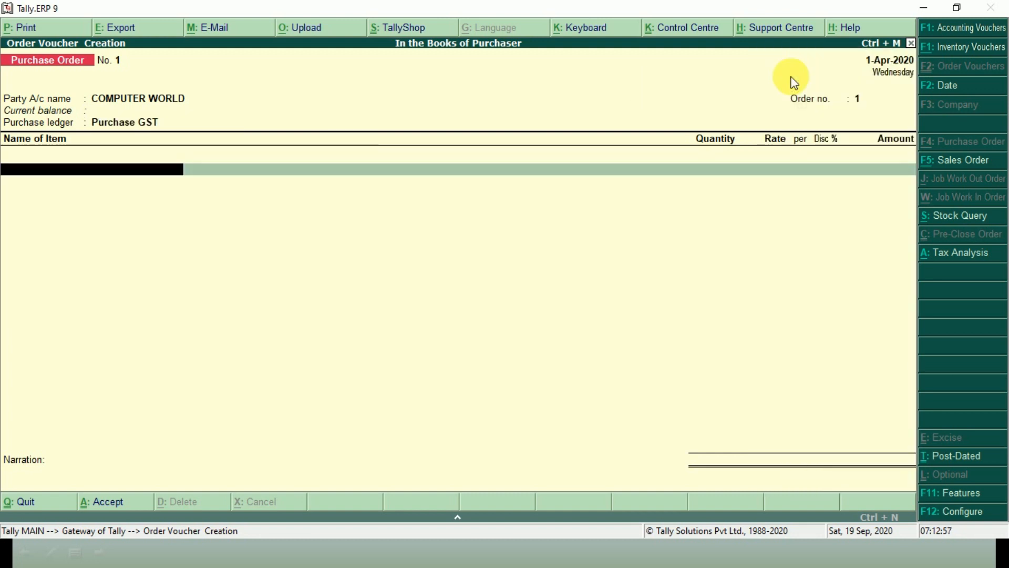
- Add Laptop Dell-I5 G-10 to the purchase order, due on 1-Apr-2020, with a quantity of 20
type("LA")
key("Return")
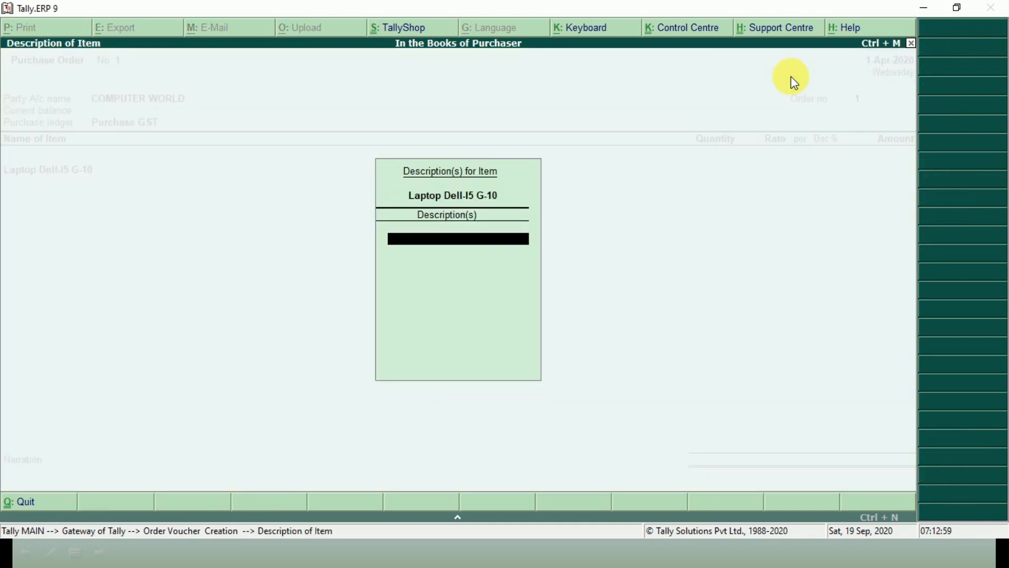
key("Return")
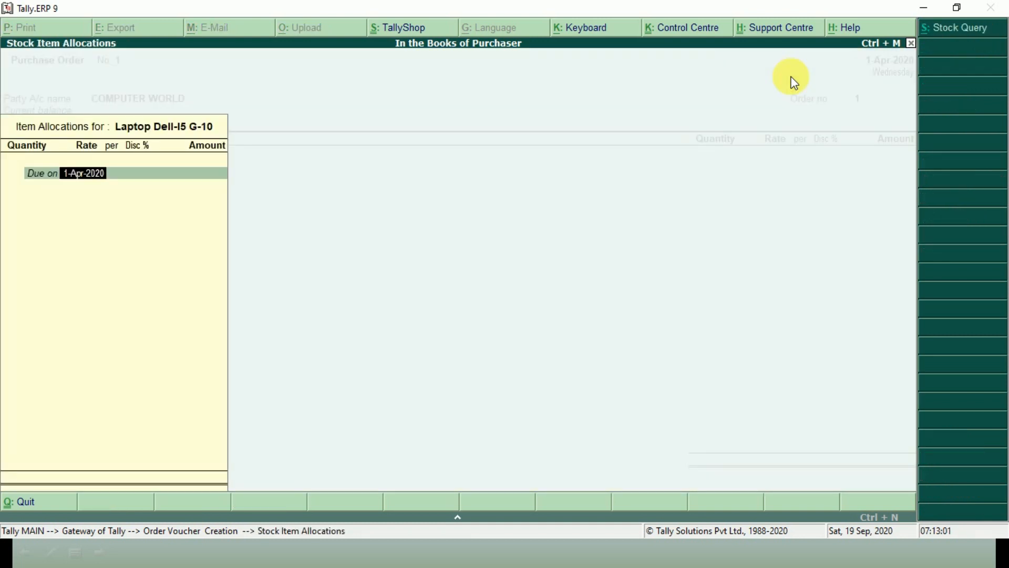
key("Return")
type("20")
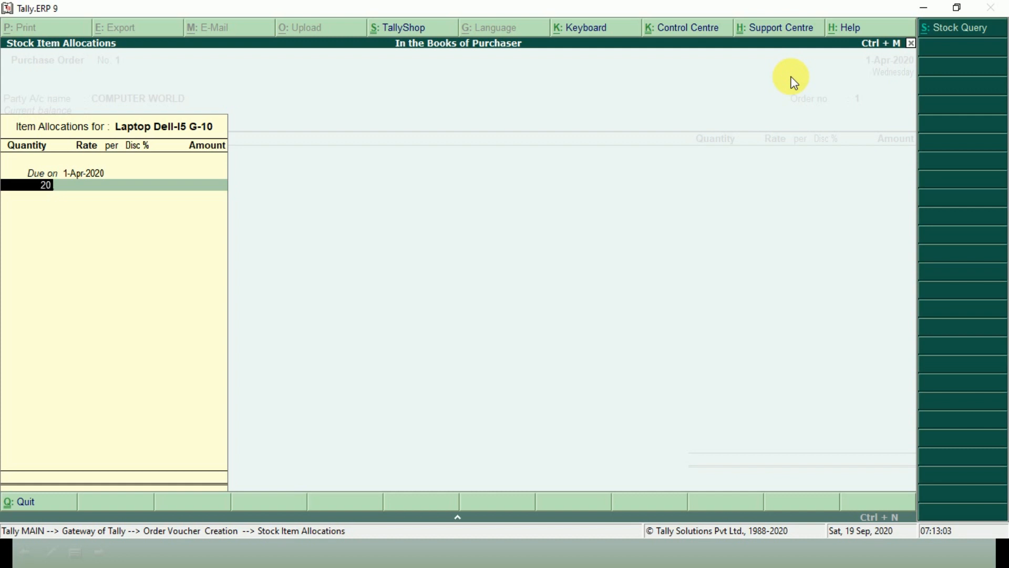
- Set the laptop's purchase rate to 44000 per UNT without a discount and complete the item entry
key("Return")
type("44000")
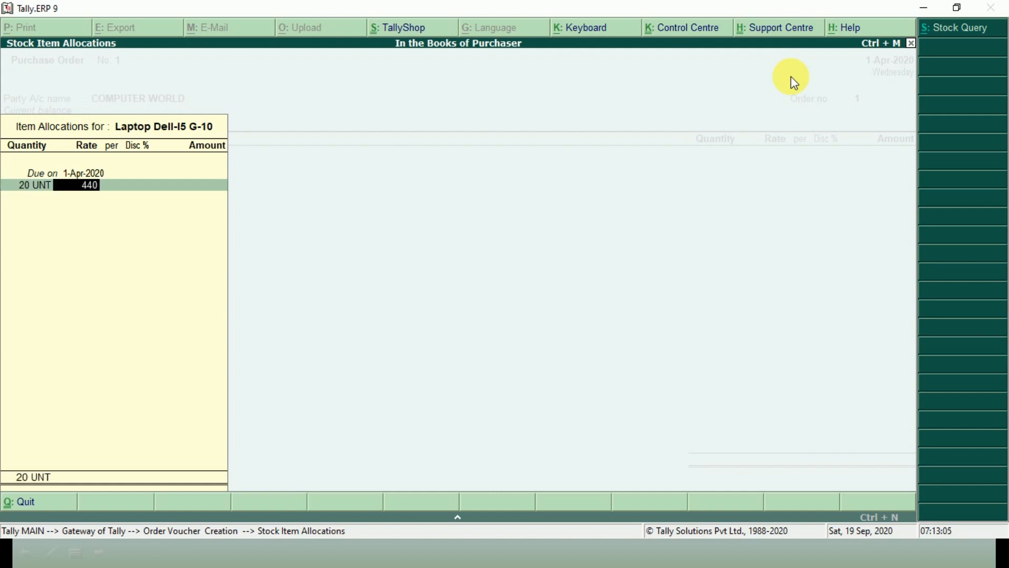
key("Return")
key("Return")
key("Return")
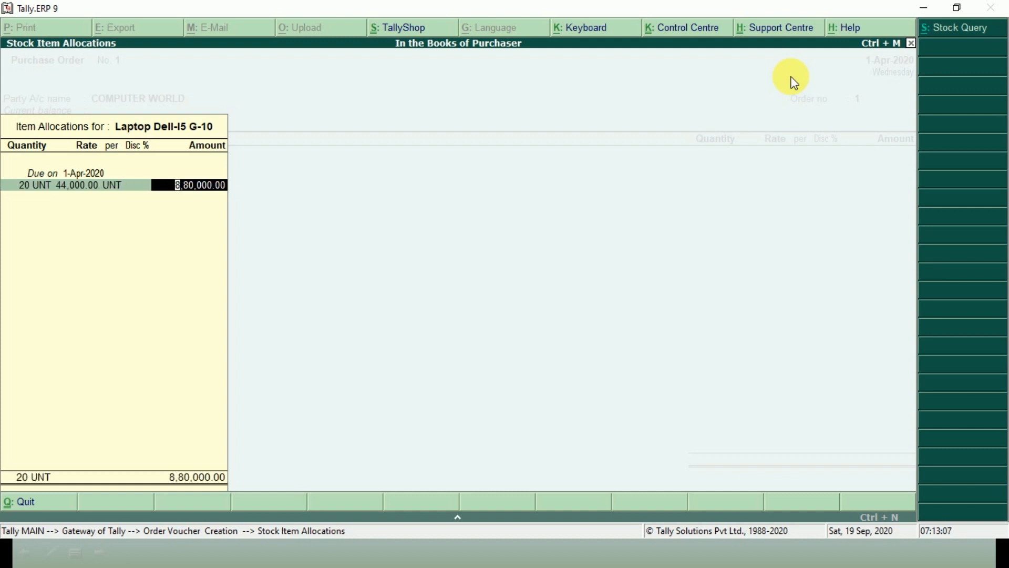
key("Return")
key("Return")
key("Return")
key("Return")
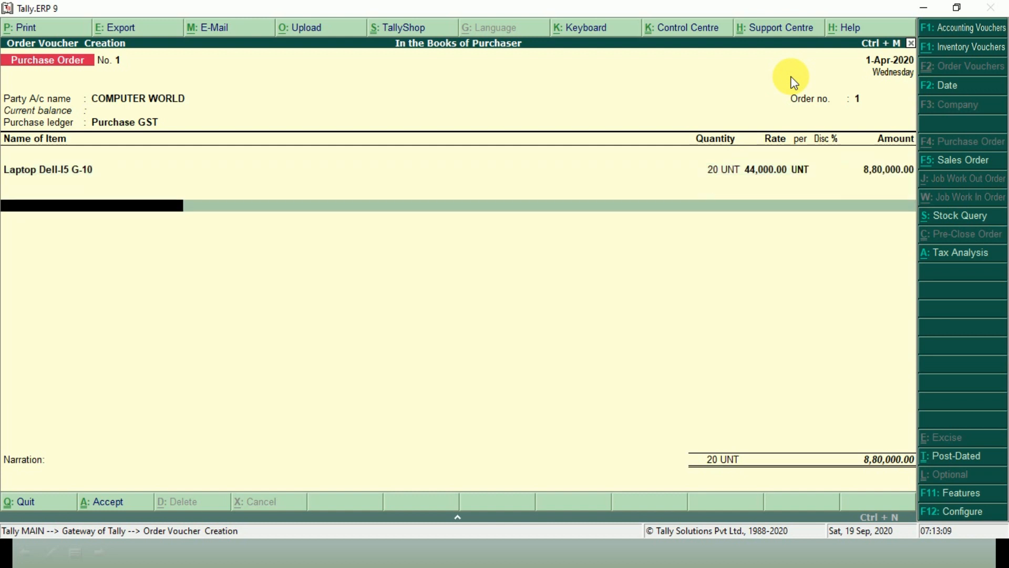
- Add the SGST and CGST ledgers to the COMPUTER WORLD purchase order and save it without a narration
type("SGS")
key("Return")
key("Return")
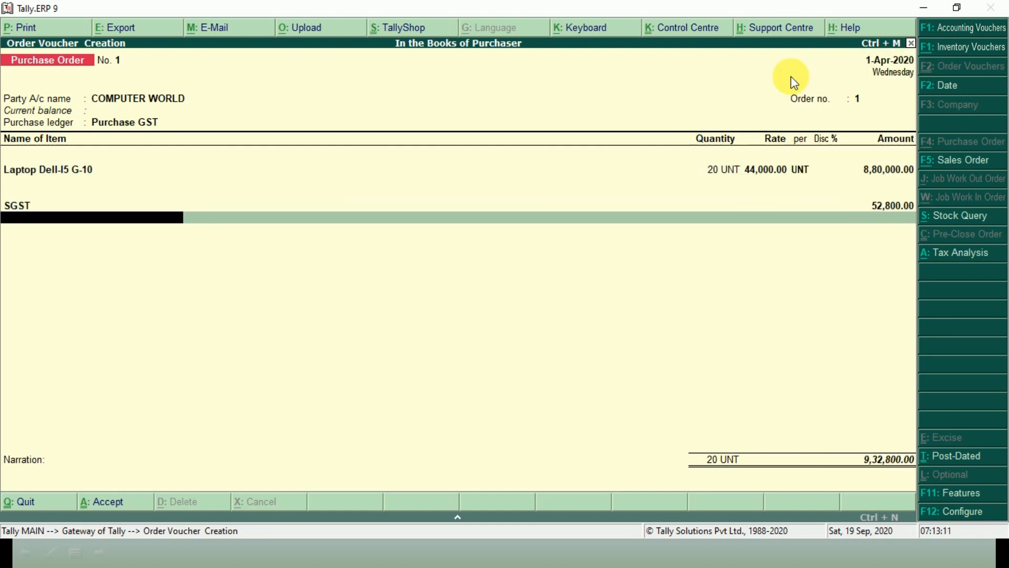
type("CGS")
key("Return")
key("Return")
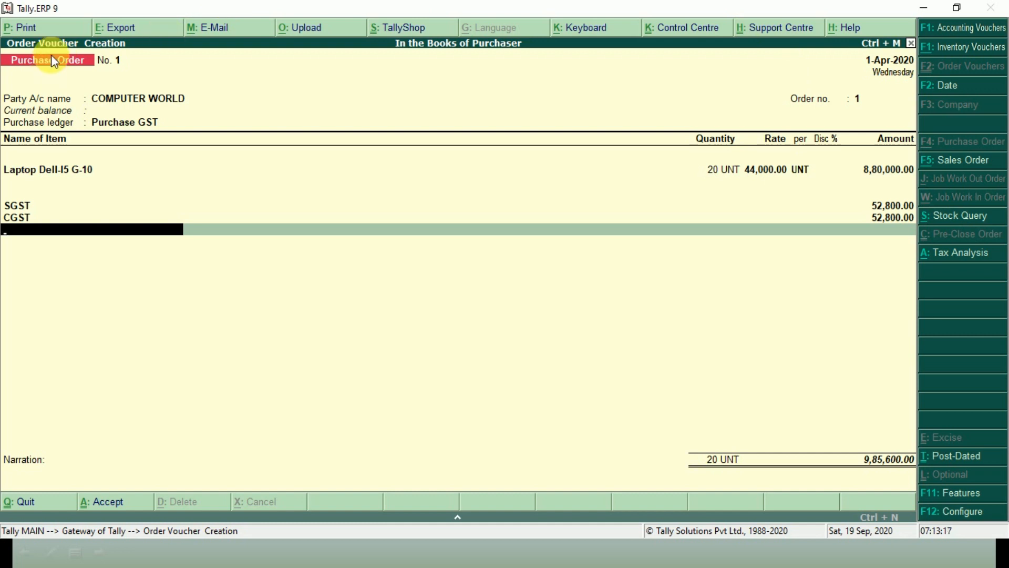
key("Return")
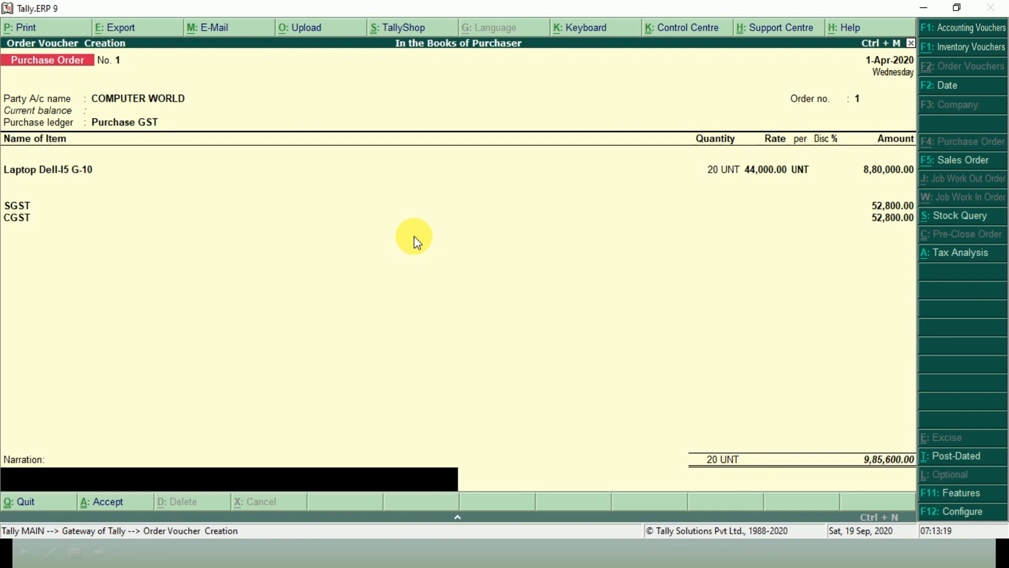
key("Return")
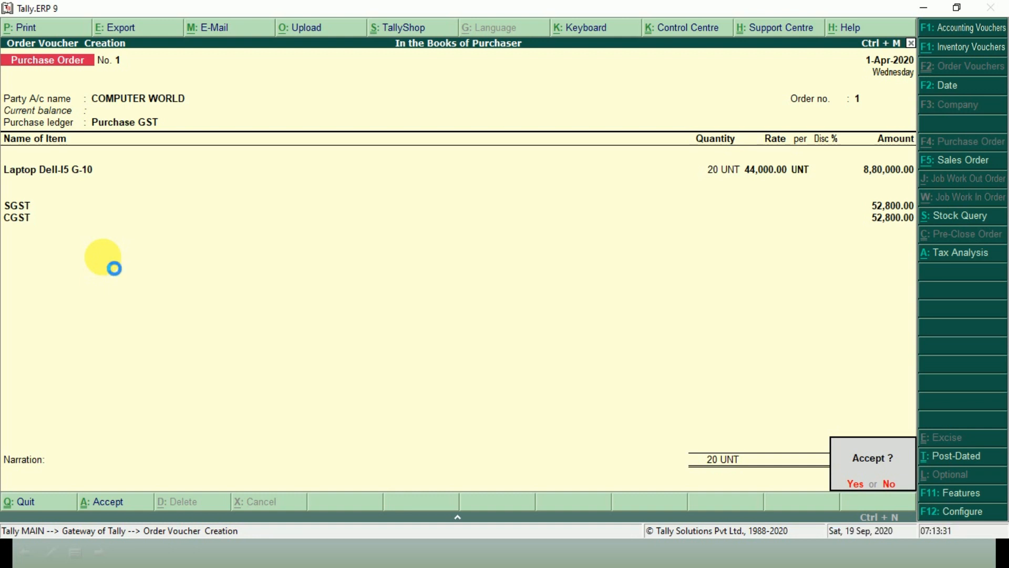
key("Return")
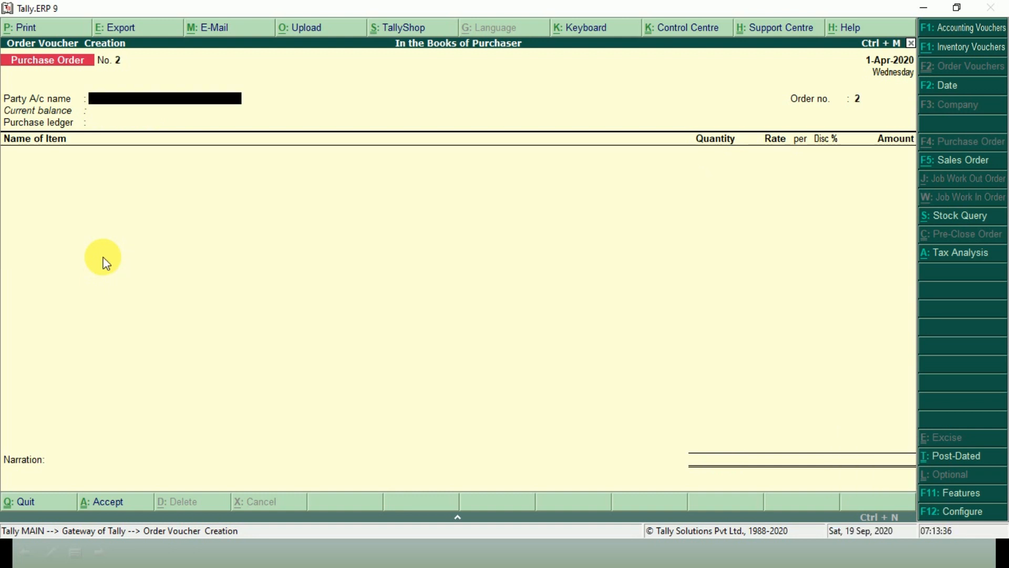
- Switch to the Tally window that holds the company In the Books of Seller
key("alt+Tab")
key("alt+Tab")
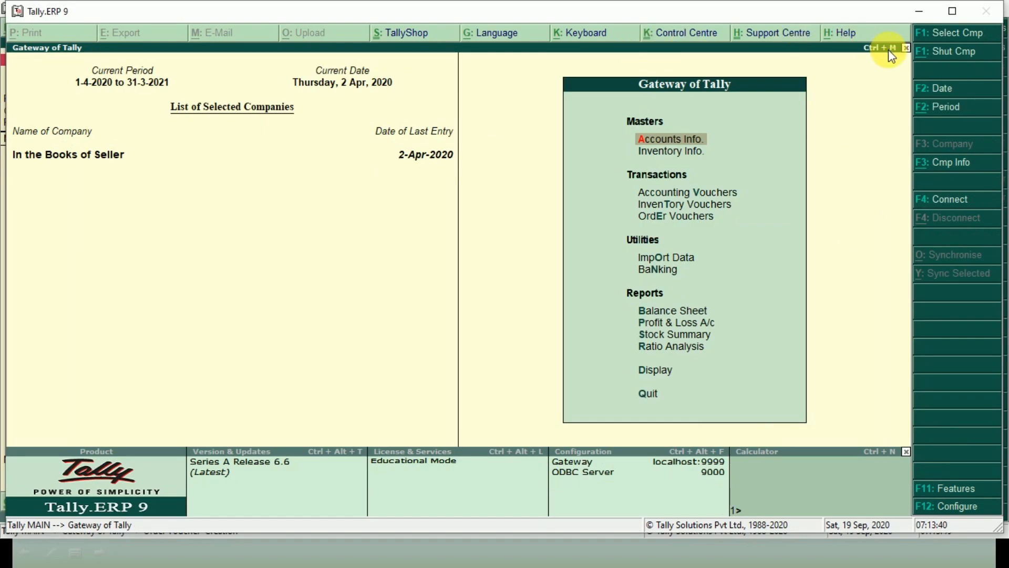
- Check the purchaser and seller document sequence in the PowerPoint slide show, and return to the maximized seller's Tally window
left_click(950, 13)
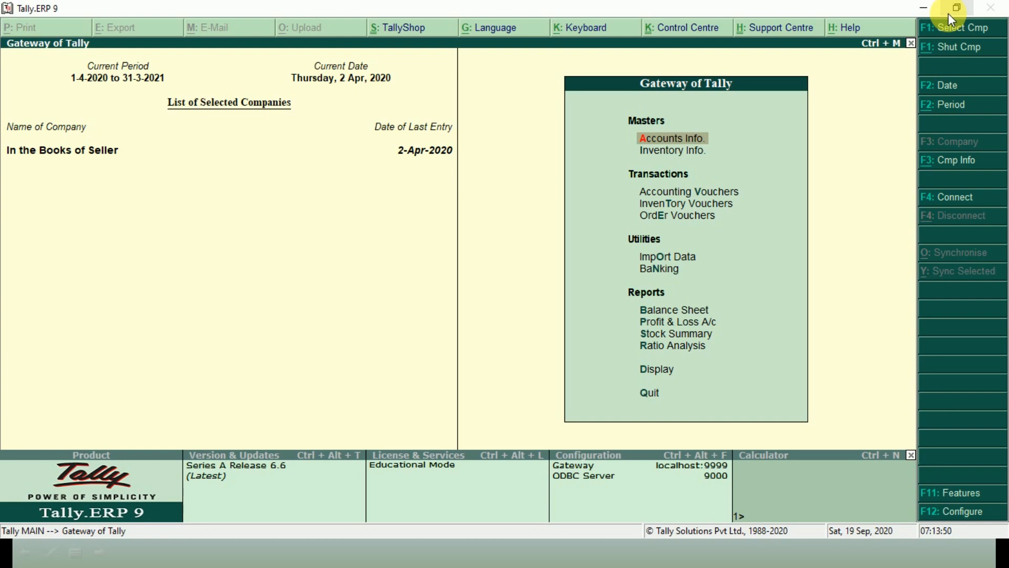
key("alt+Tab")
key("alt+Tab")
key("alt+Tab")
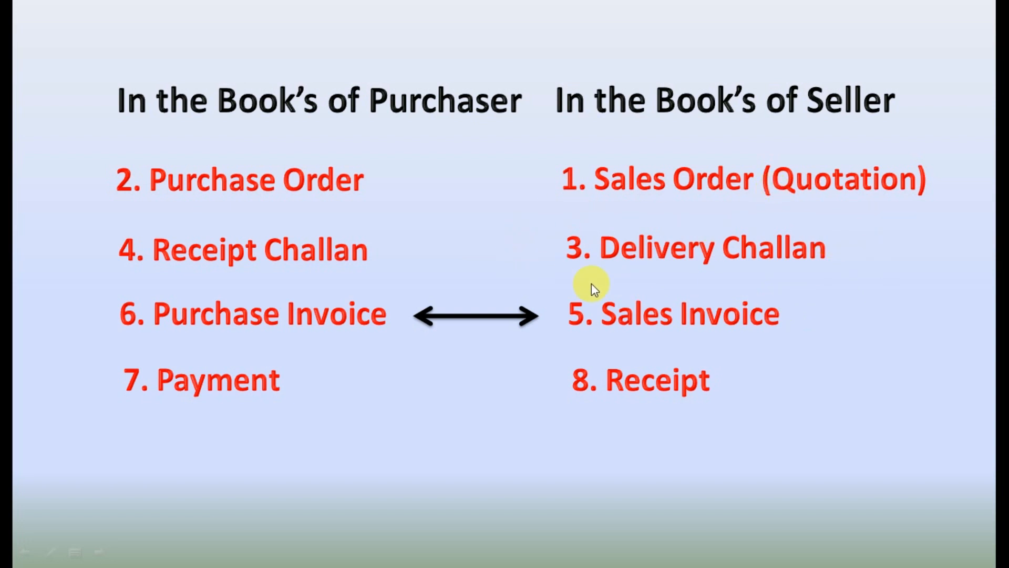
key("alt+Tab")
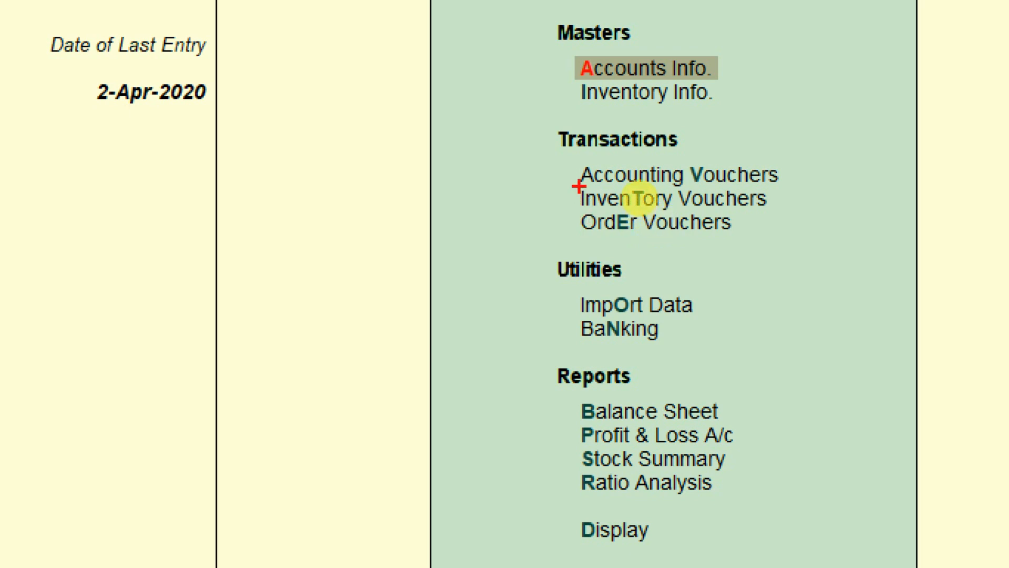
mouse_move(572, 186)
left_mouse_down()
mouse_move(592, 220)
mouse_move(781, 213)
left_mouse_up()
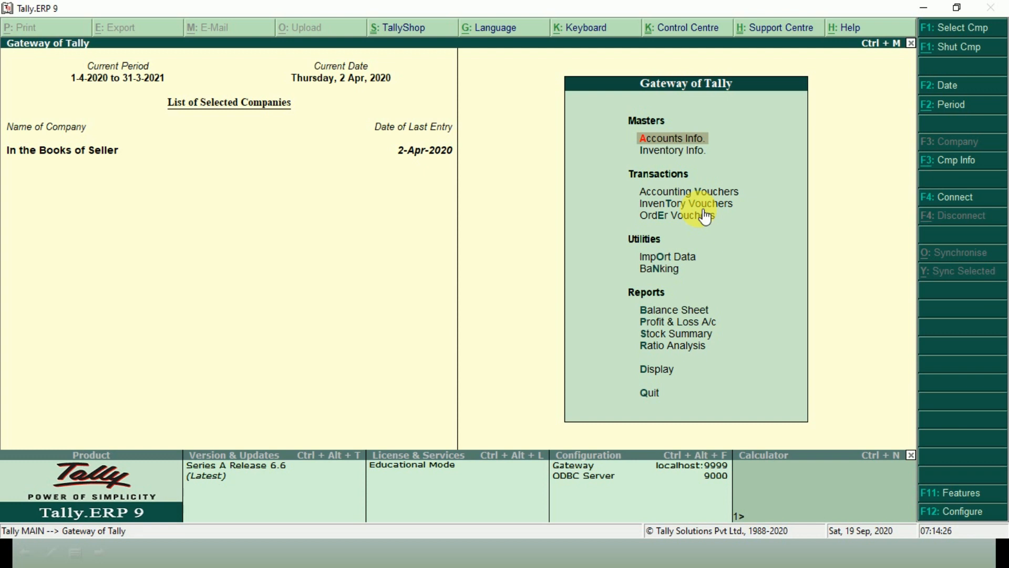
- Start a Delivery Note inventory voucher without a reference number for the party Shafi Computer
left_click(699, 209)
left_click(698, 209)
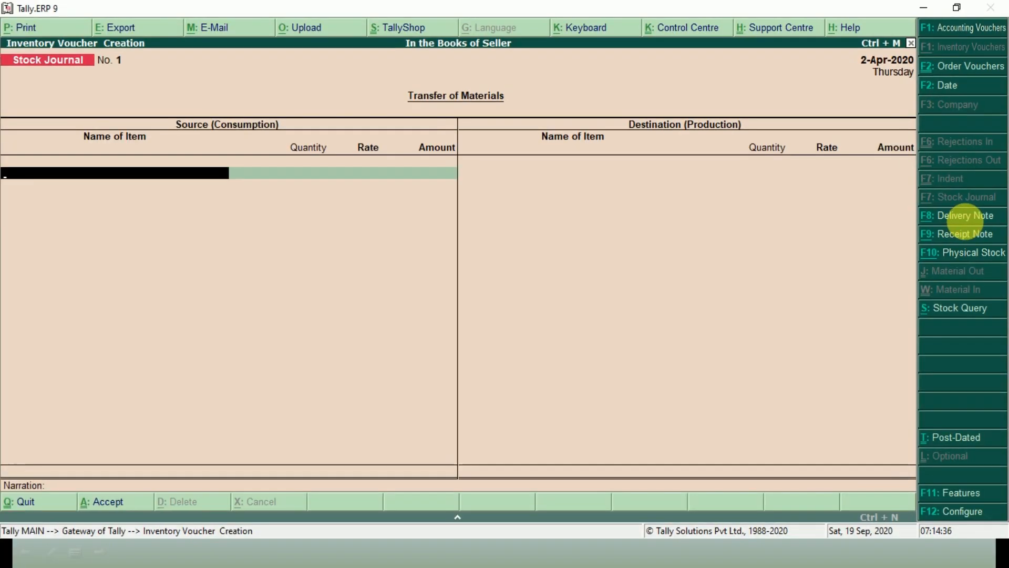
left_click(965, 218)
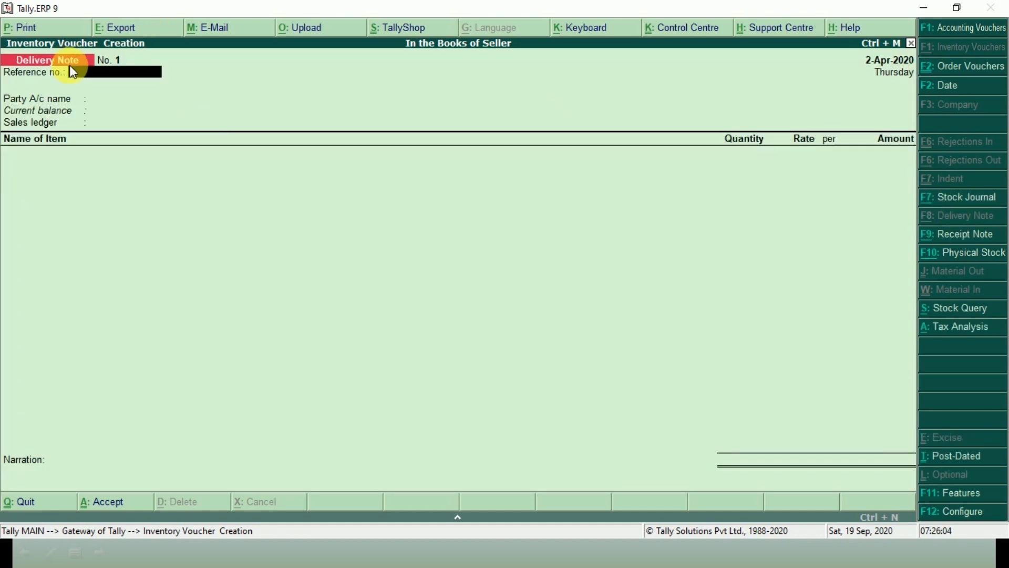
key("Return")
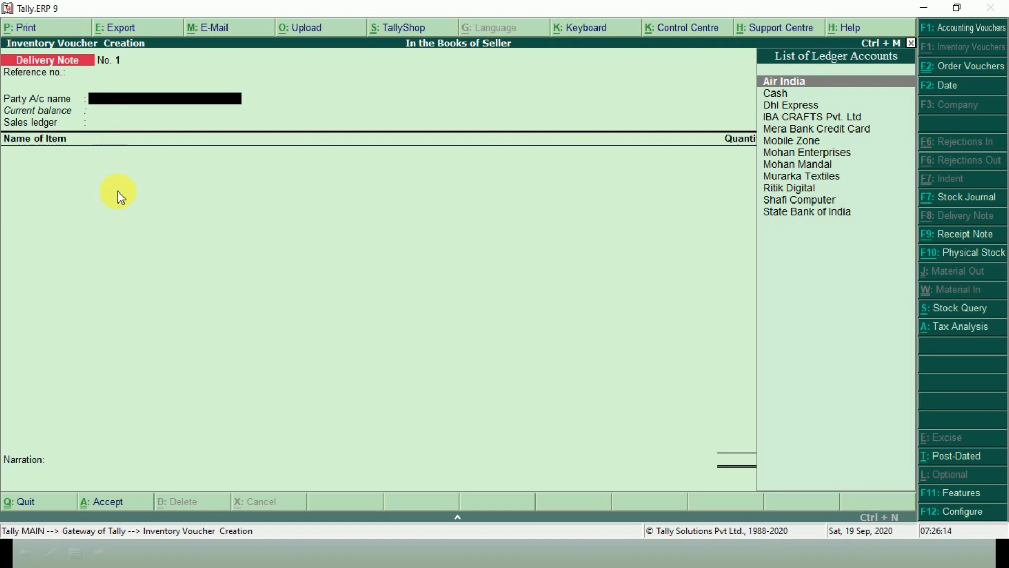
type("SH")
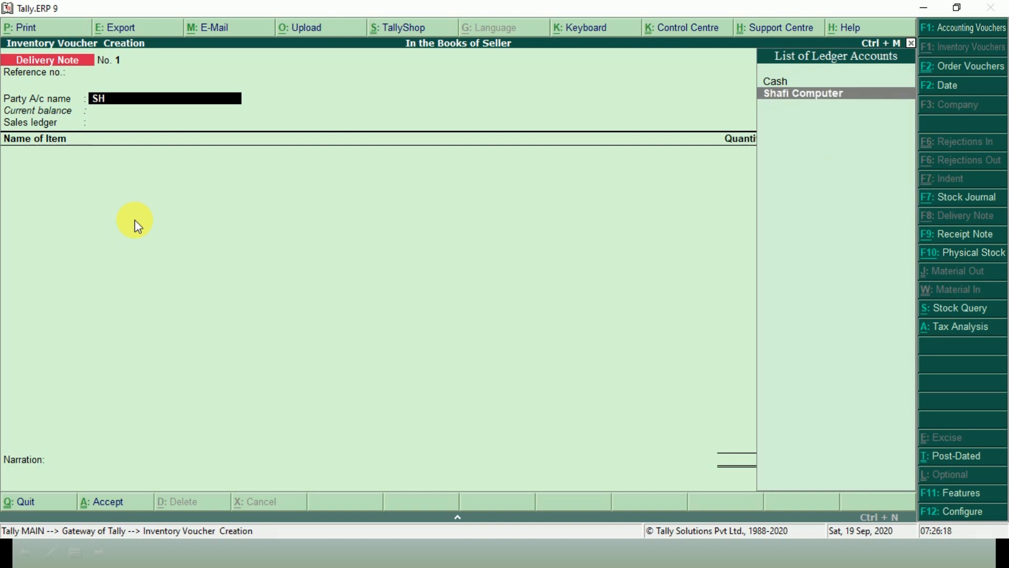
key("Return")
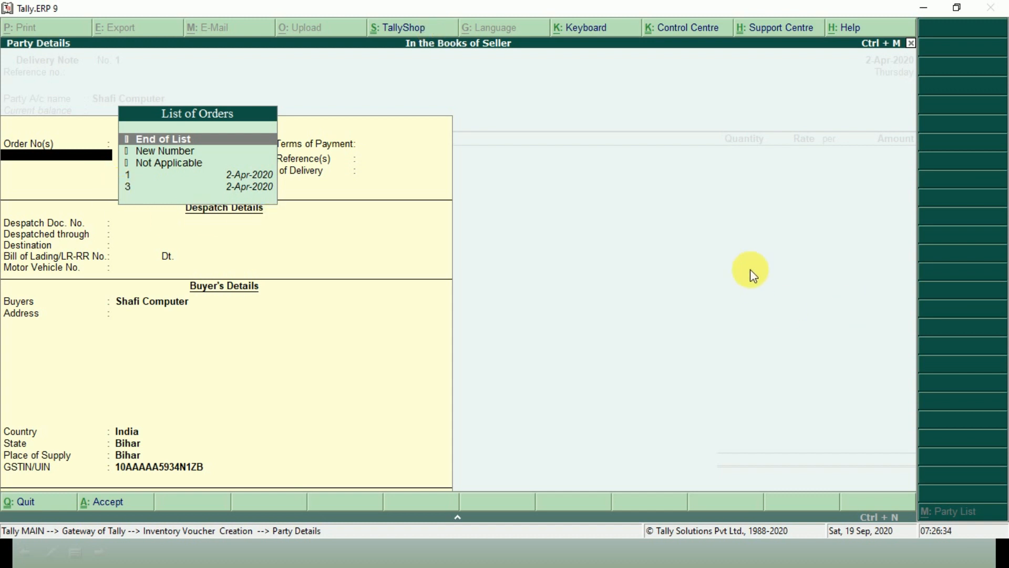
- Link the delivery note to the last listed order dated 2-Apr-2020, leaving payment terms, other references and delivery terms blank
key("Down")
key("Down")
key("Down")
key("Down")
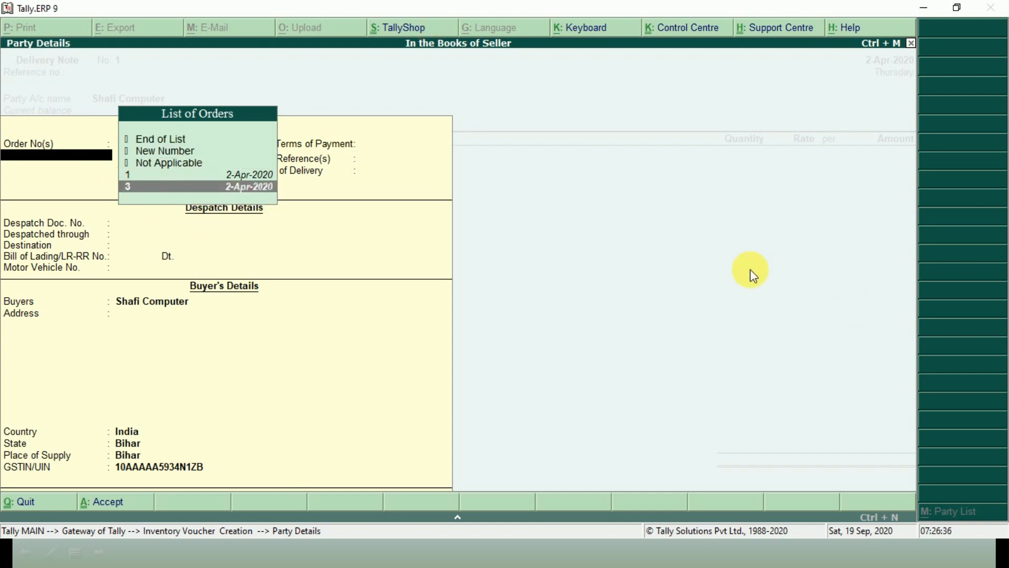
key("Return")
key("Return")
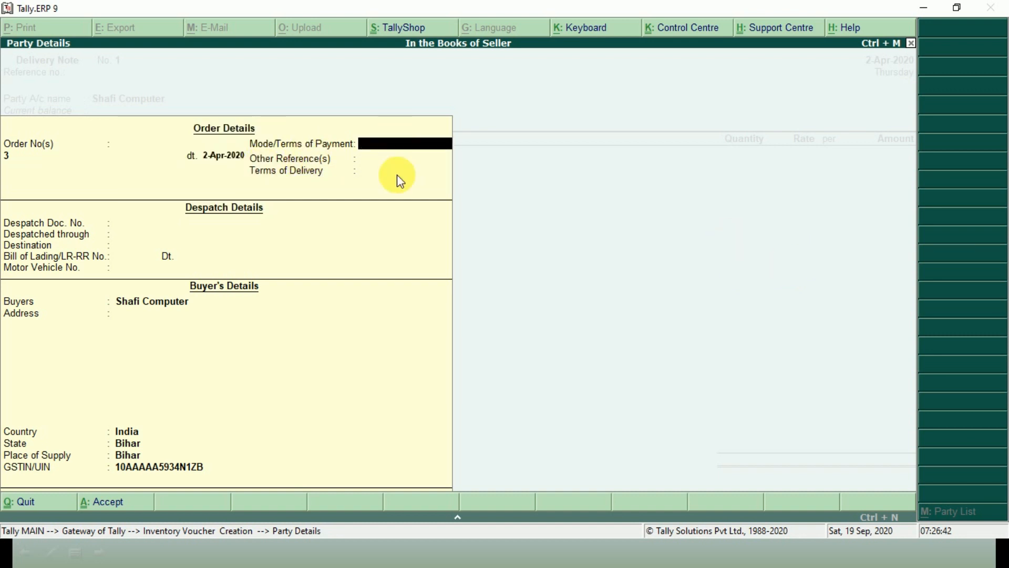
key("Return")
key("Return")
key("Return")
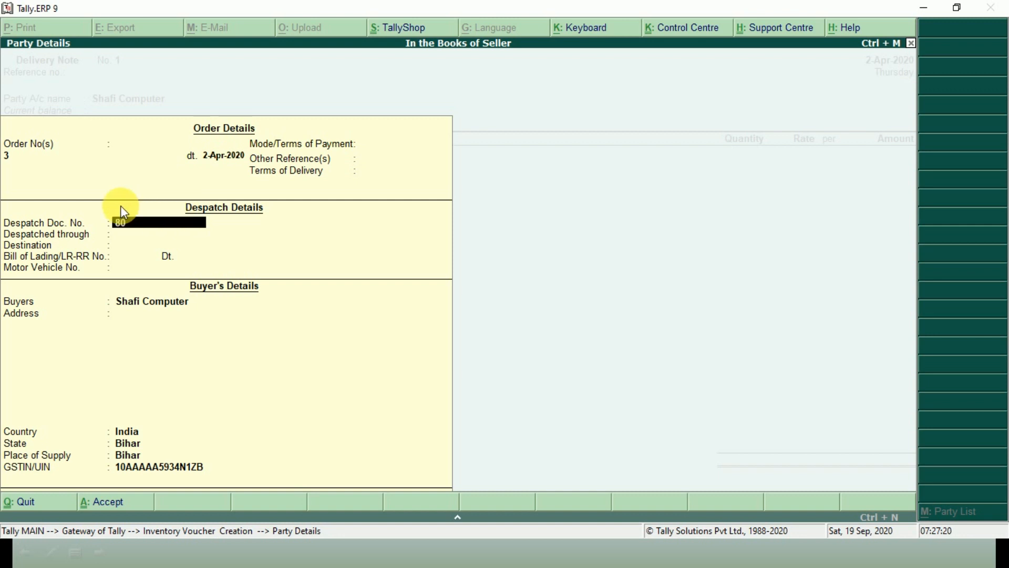
- Enter despatch document number 80, despatched through DHL, with destination PATNA, and accept the party details
key("Return")
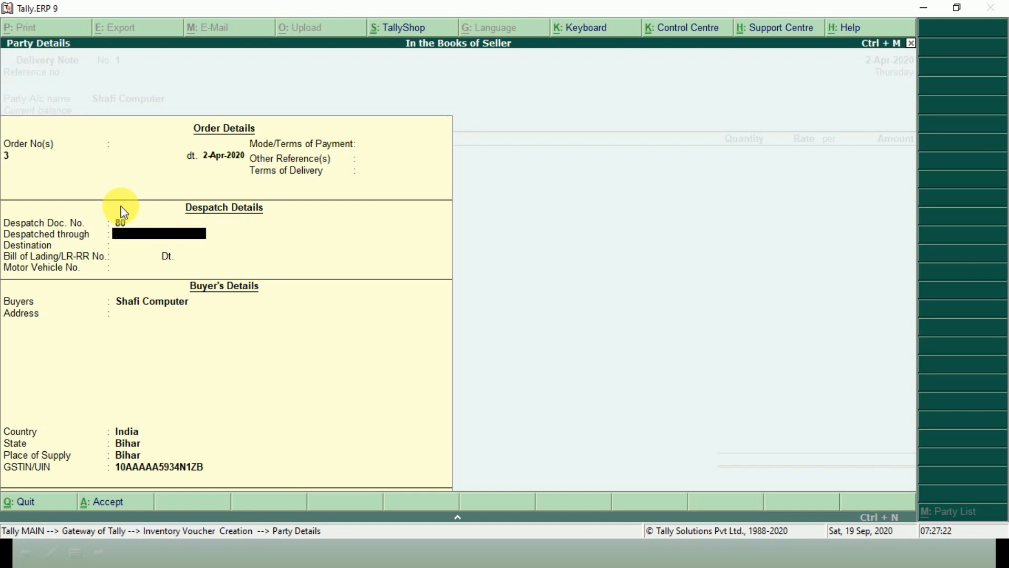
type("DHL")
key("Return")
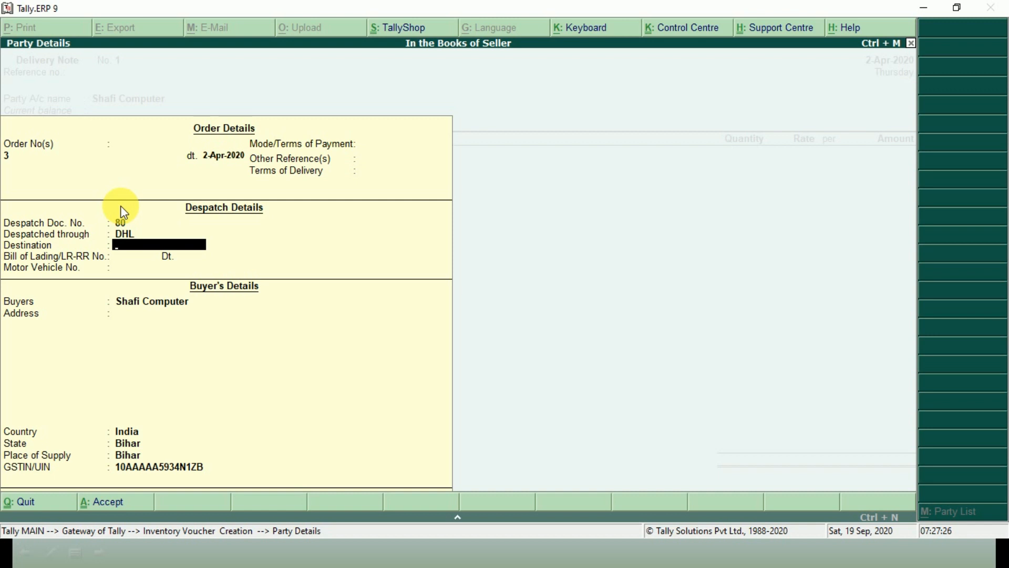
type("PATNA")
key("Return")
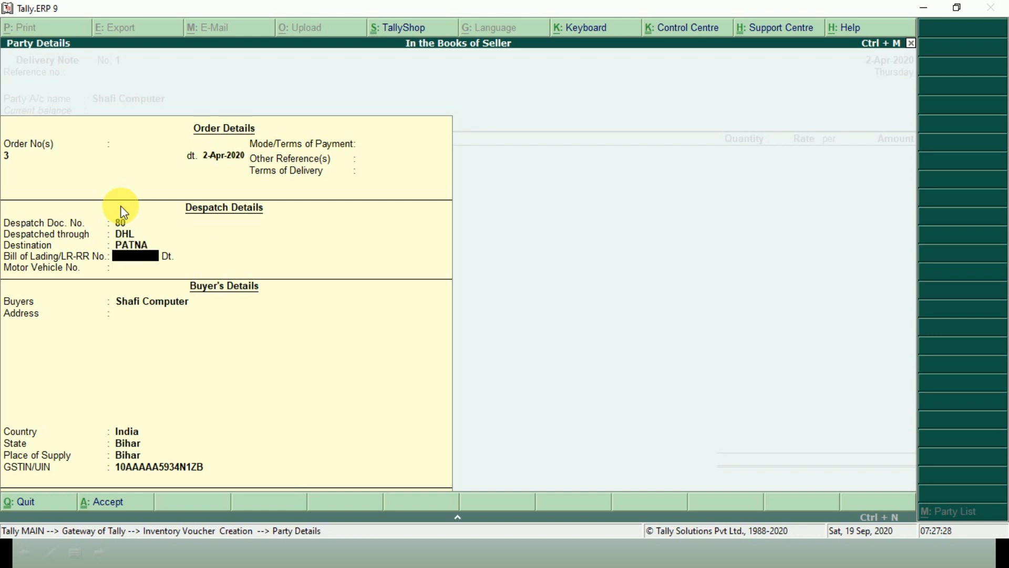
key("Return")
key("Return")
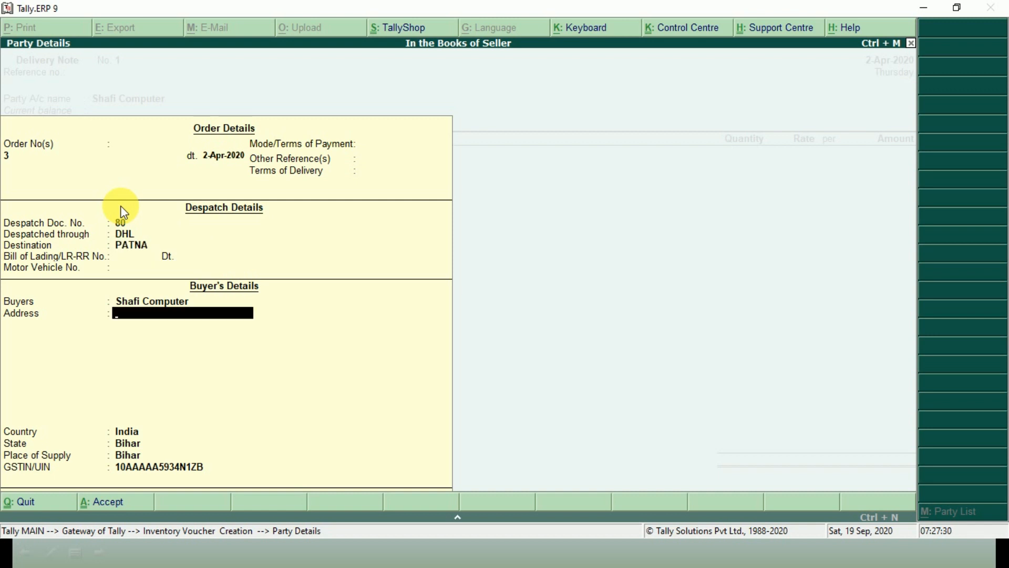
key("Return")
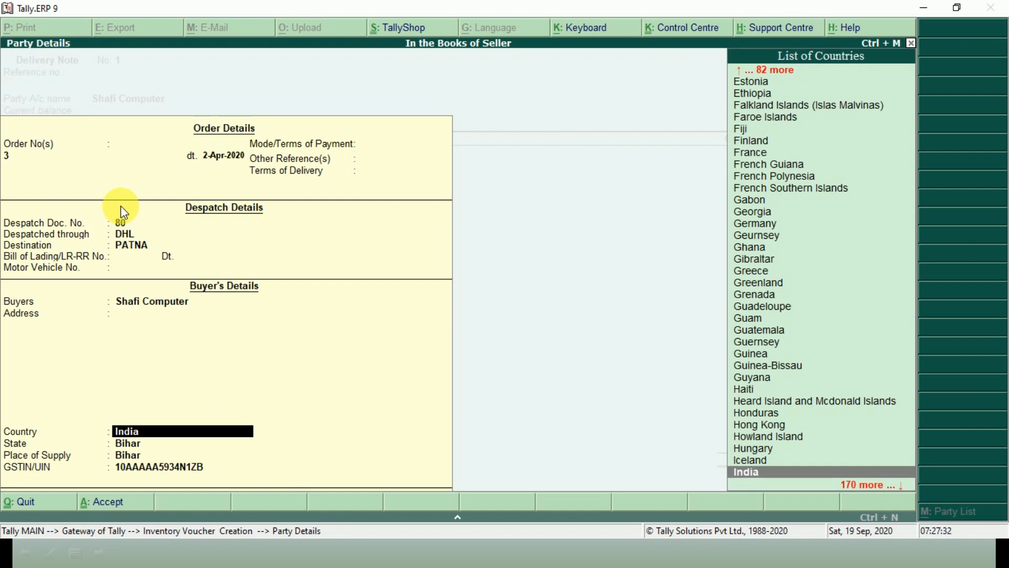
key("ctrl+a")
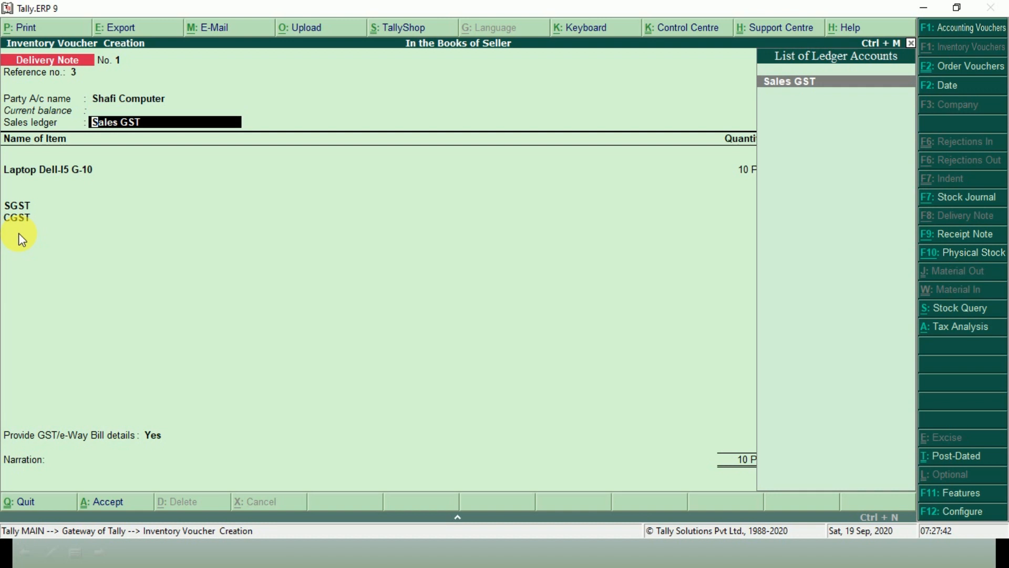
- Keep the Sales GST ledger and allocate Laptop Dell-I5 G-10, without a description, to tracking number 1 and the linked order
key("Return")
key("Return")
key("Return")
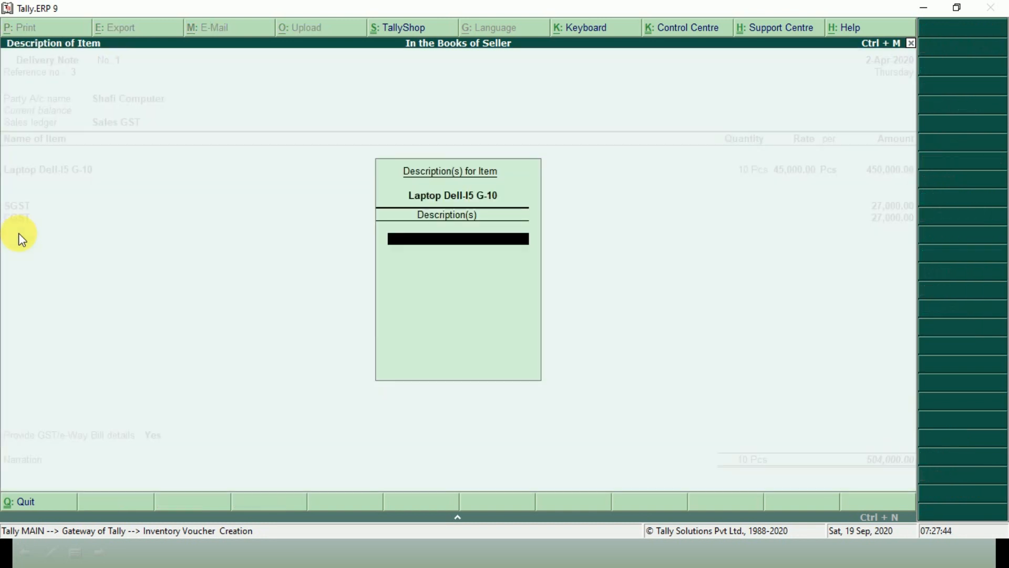
key("Return")
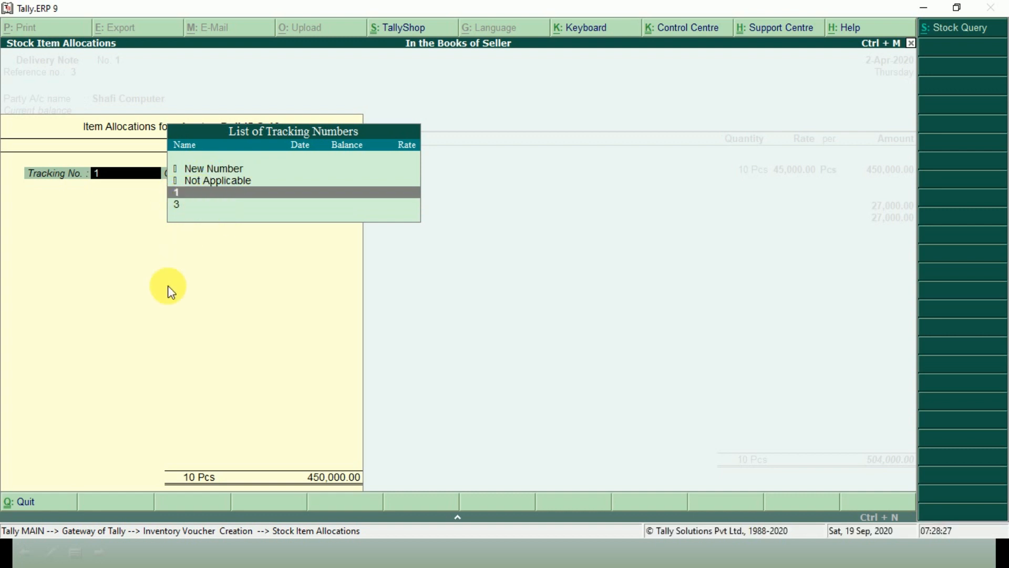
key("Return")
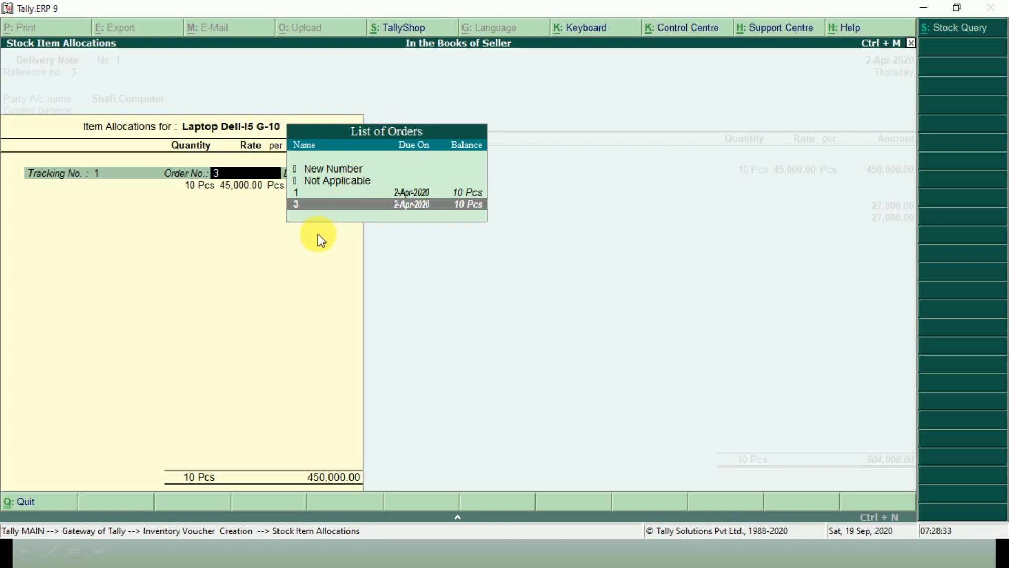
key("Return")
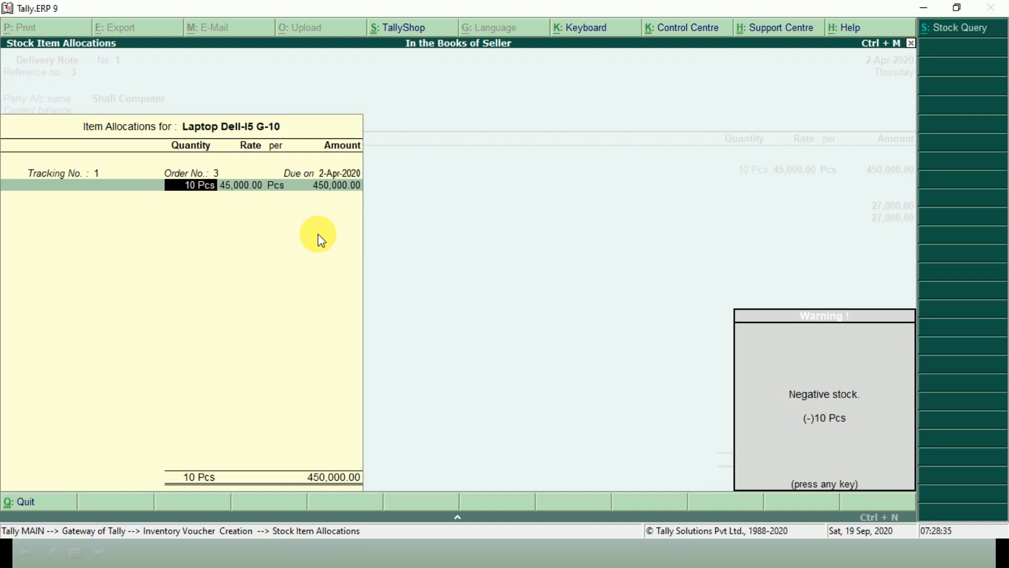
- Accept the laptop allocation of 10 Pcs at 45,000.00 per Pcs and keep the SGST and CGST ledgers
key("Return")
key("Return")
key("Return")
key("Return")
key("Return")
key("Return")
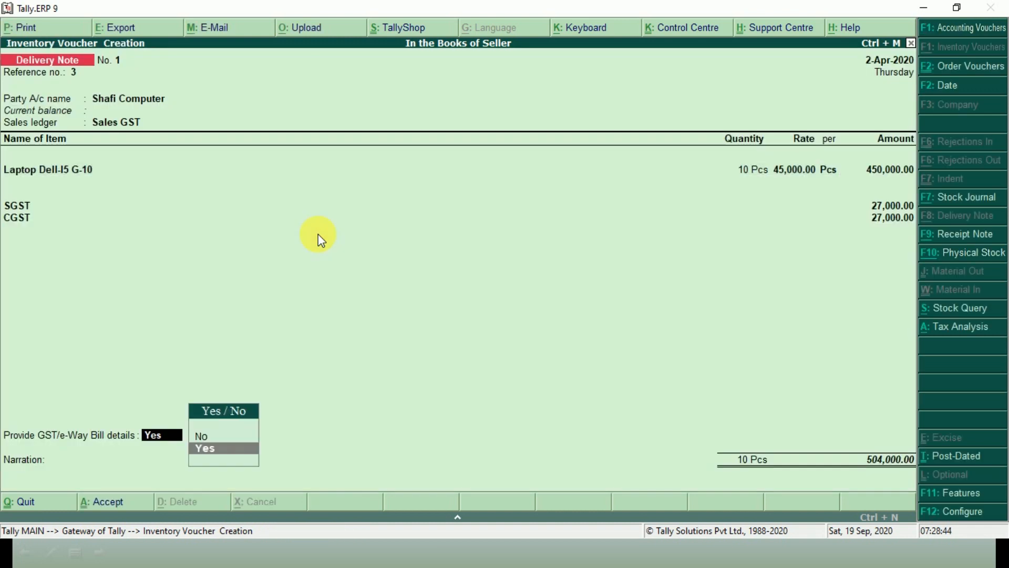
- Set the GST/e-Way Bill details to No and save the delivery note without a narration
key("Up")
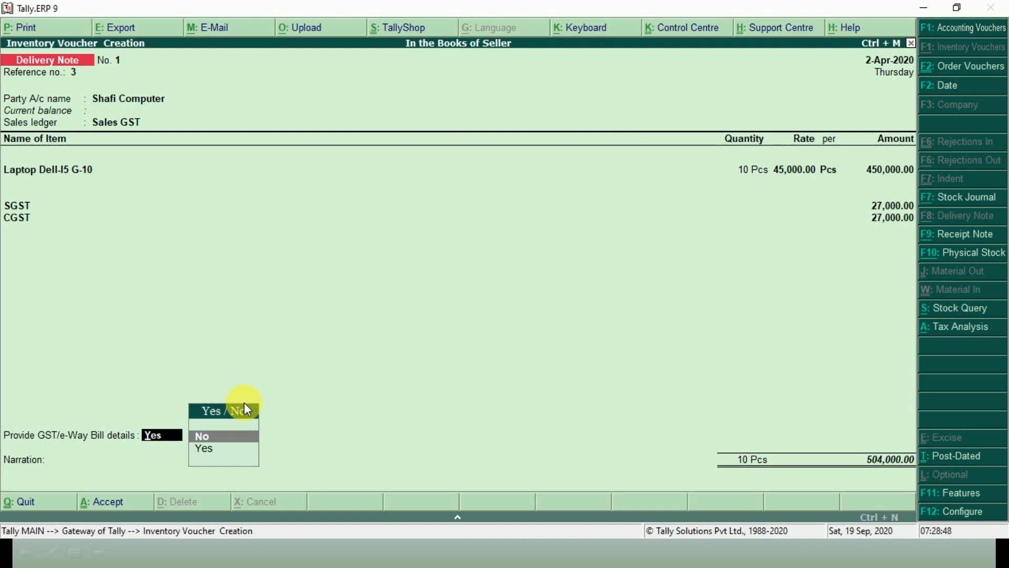
key("Return")
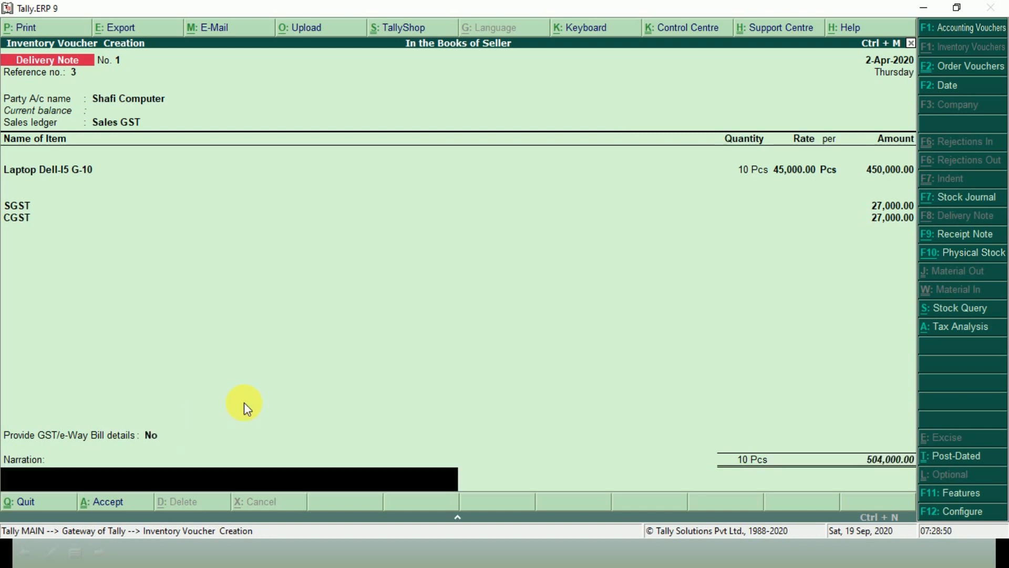
key("Return")
key("Return")
key("Return")
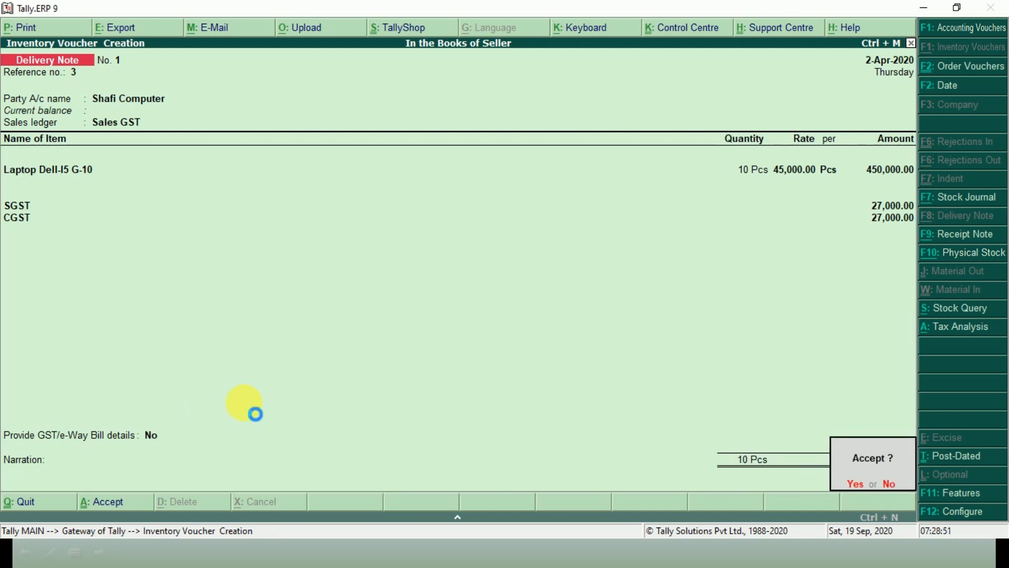
key("Return")
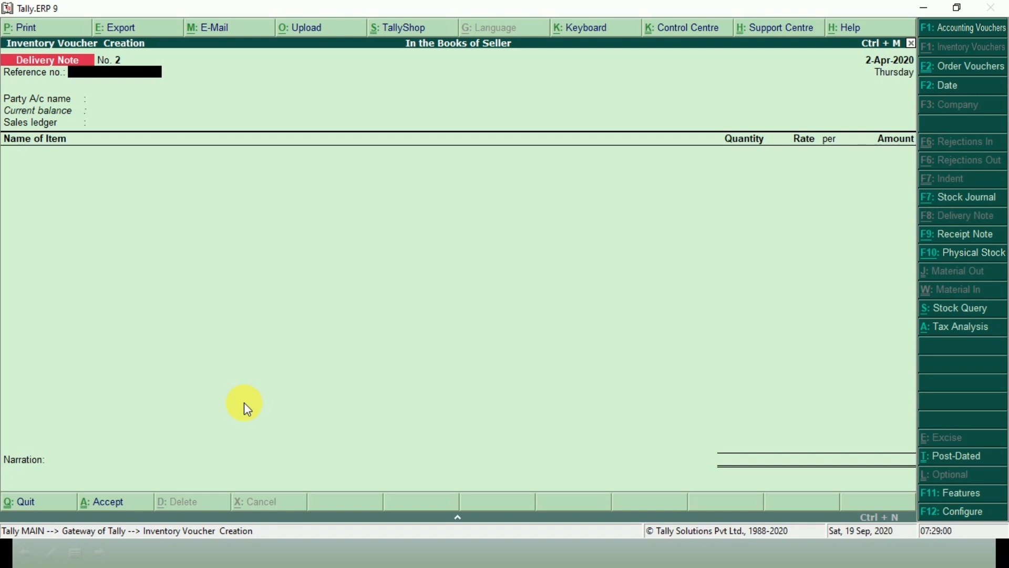
- Open the saved Shafi Computer delivery note, examine its enlarged print preview, and close the preview
key("Page_Up")
left_click(32, 28)
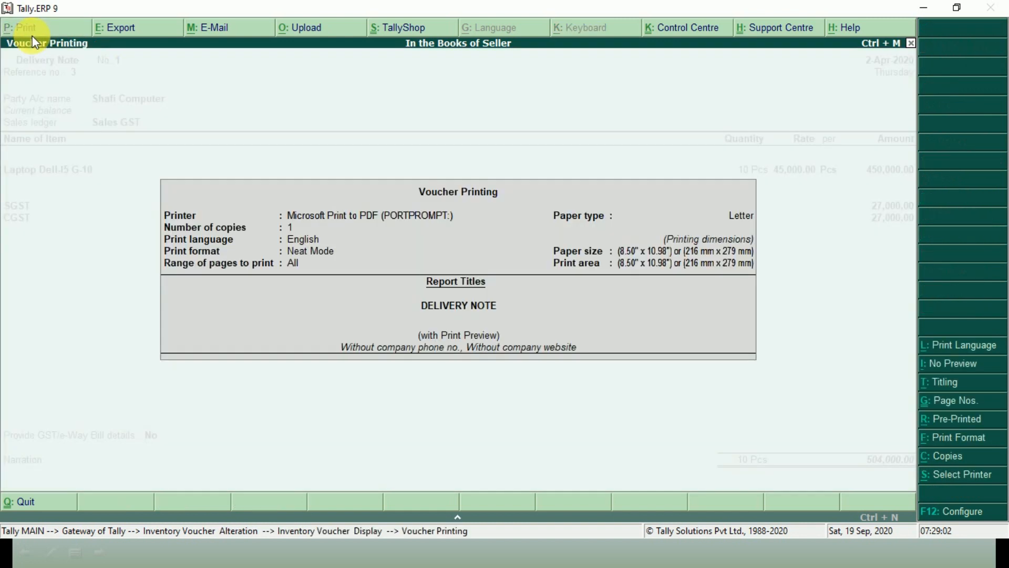
key("Return")
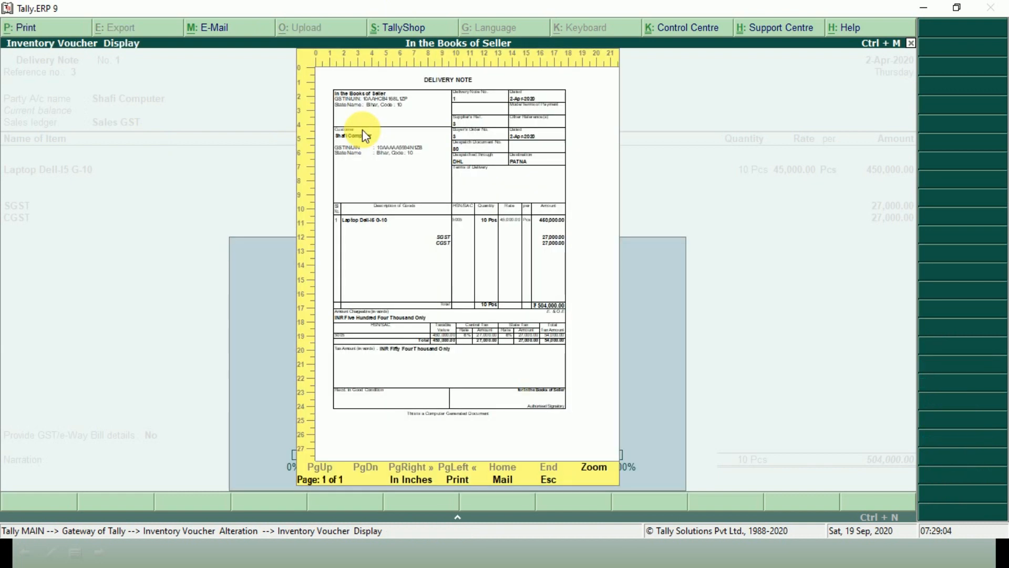
key("alt+z")
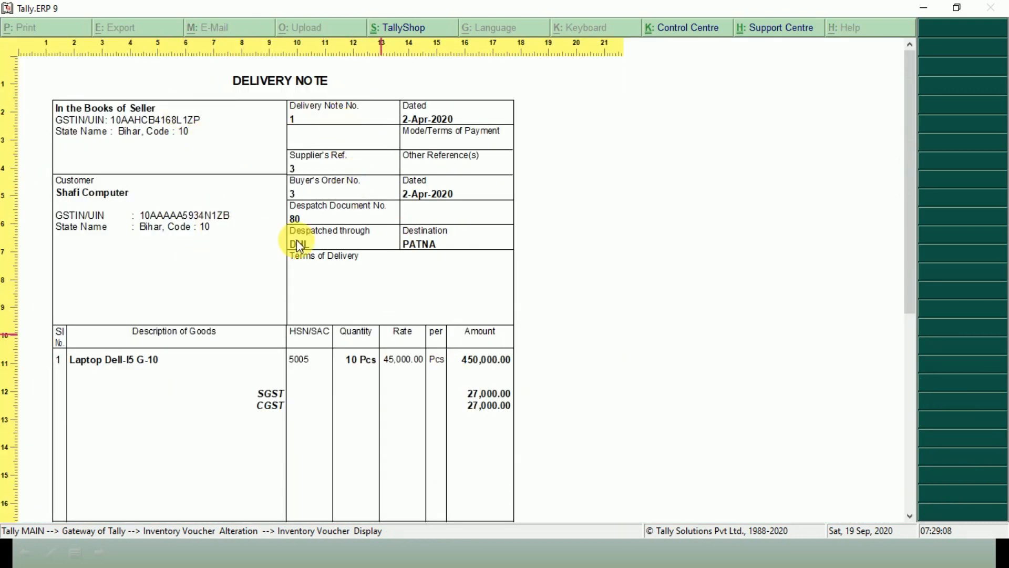
mouse_move(908, 249)
left_mouse_down()
mouse_move(916, 392)
mouse_move(935, 247)
left_mouse_up()
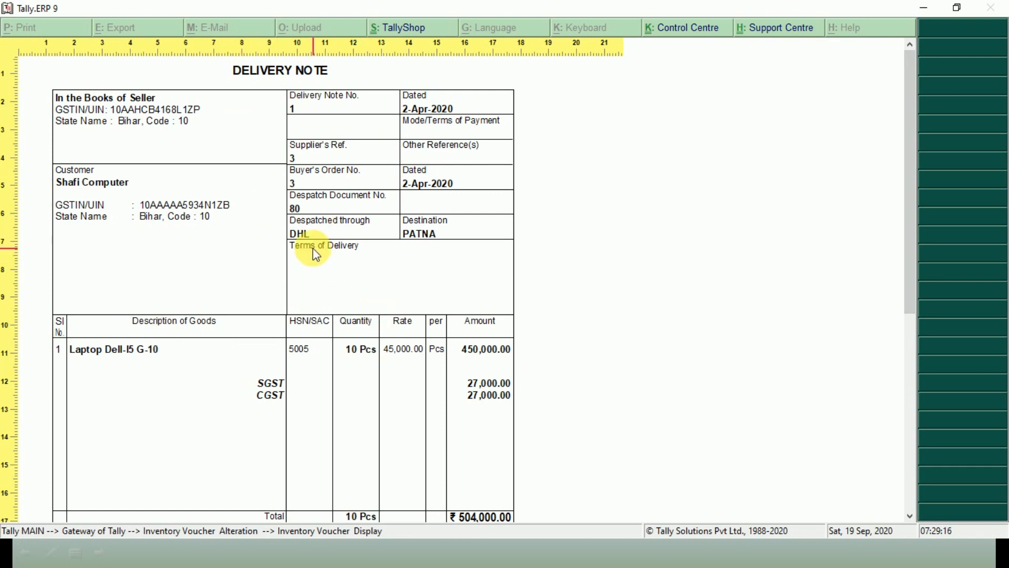
left_click(339, 403)
key("Escape")
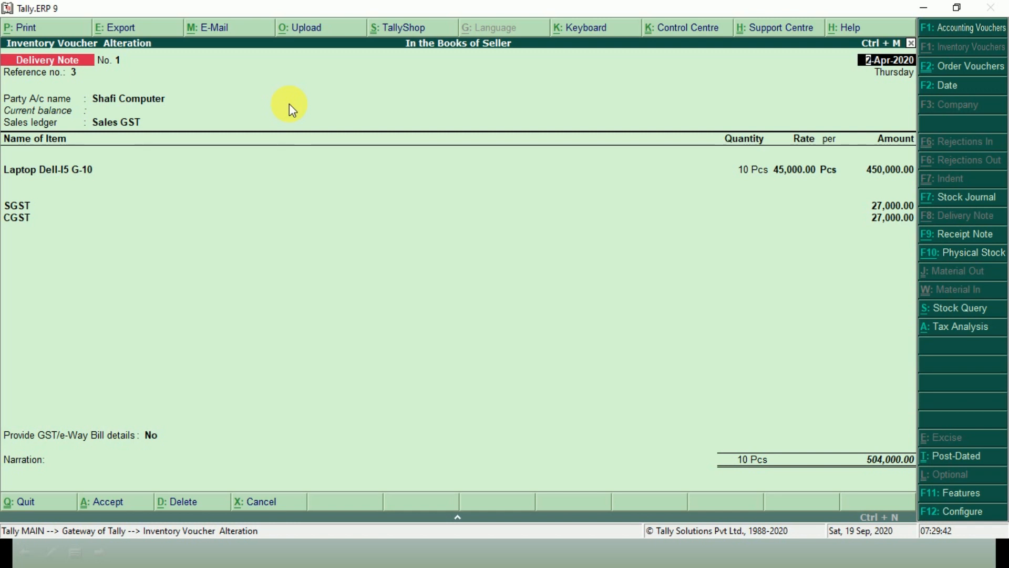
- Switch to the Tally window that holds the company In the Books of Purchaser
key("alt+Tab")
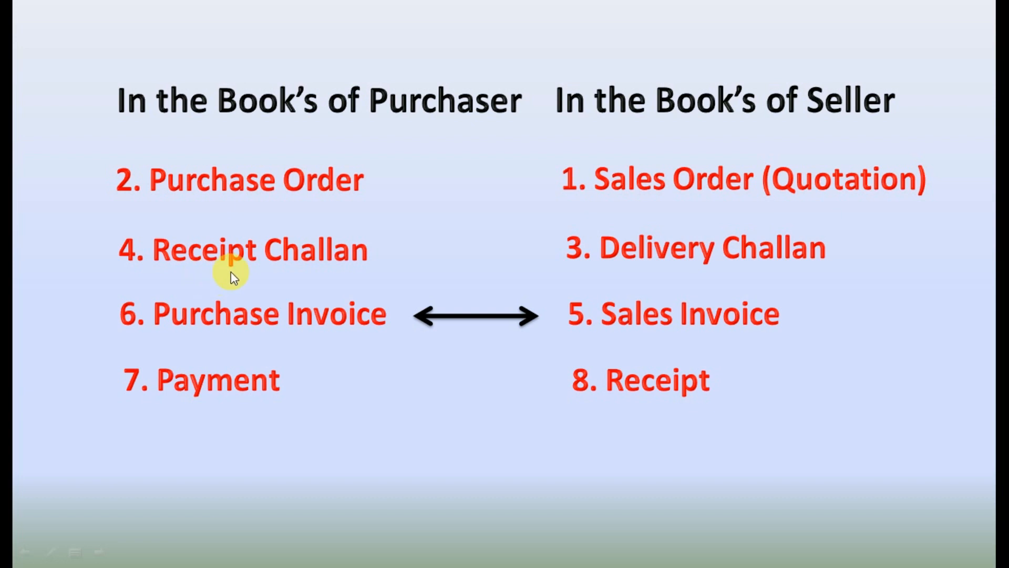
key("alt+Tab")
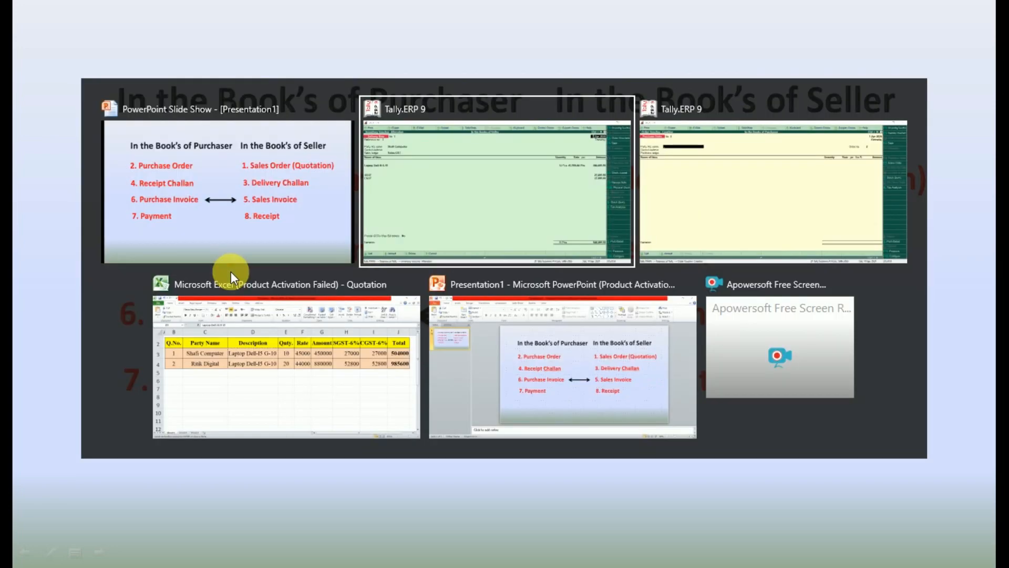
key("alt+Tab")
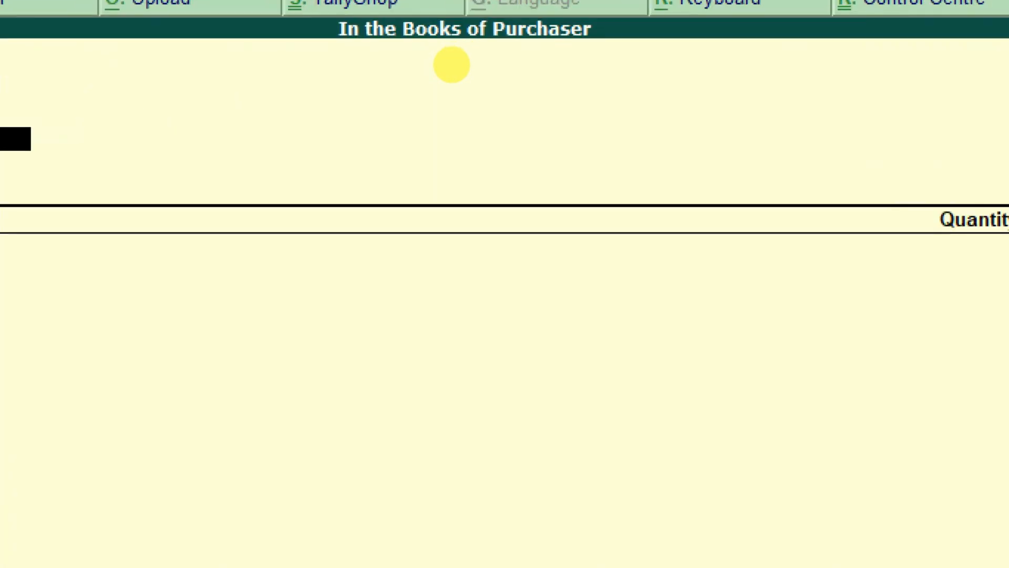
- Leave the unsaved purchase order and start a new receipt note in the purchaser's inventory vouchers
key("Escape")
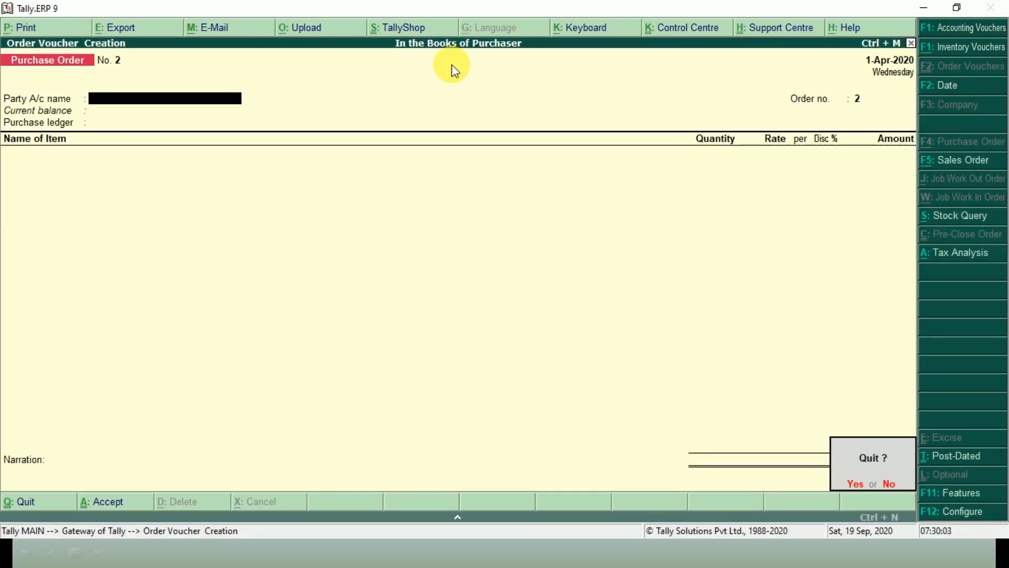
key("Return")
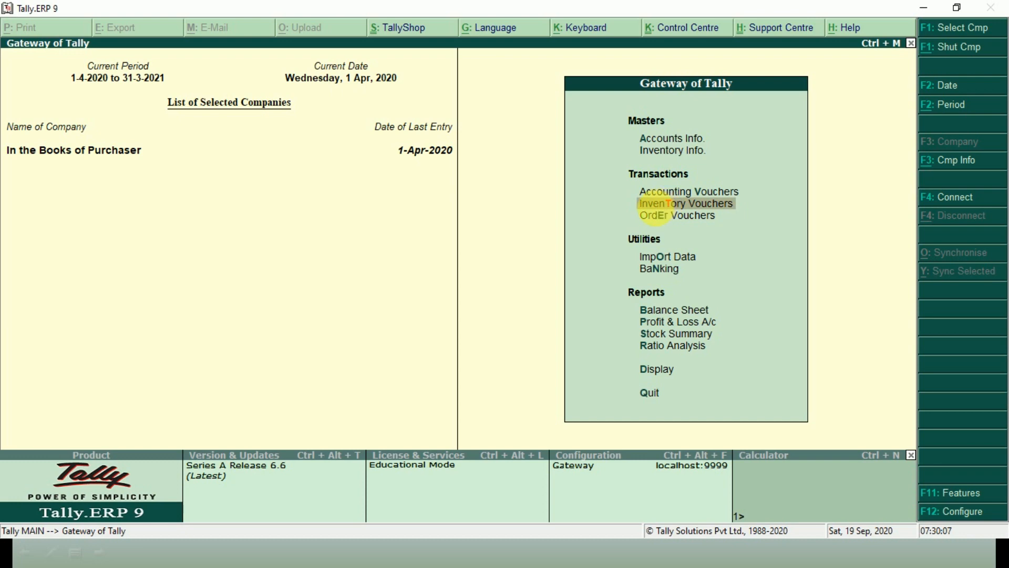
left_click(657, 205)
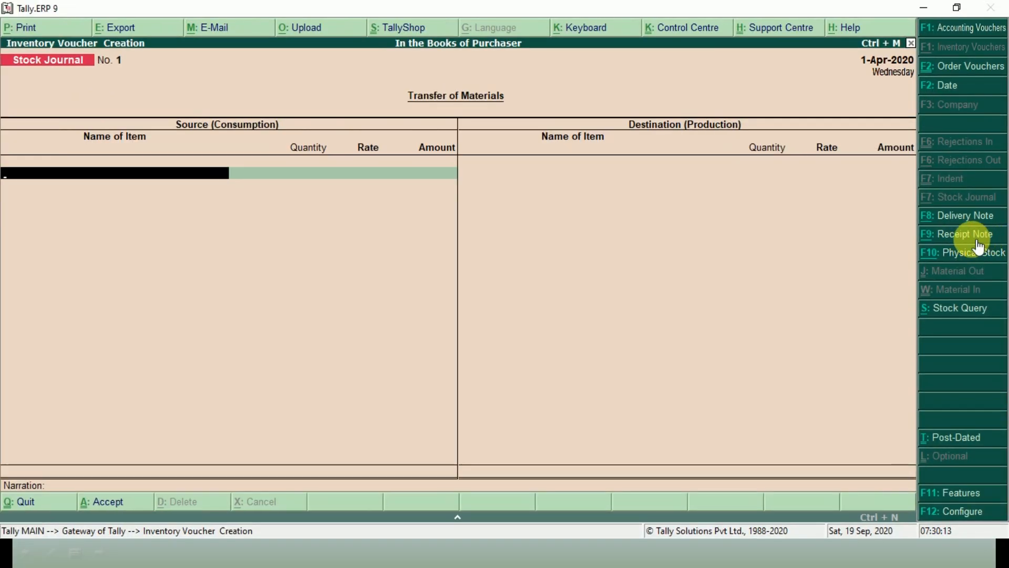
left_click(968, 235)
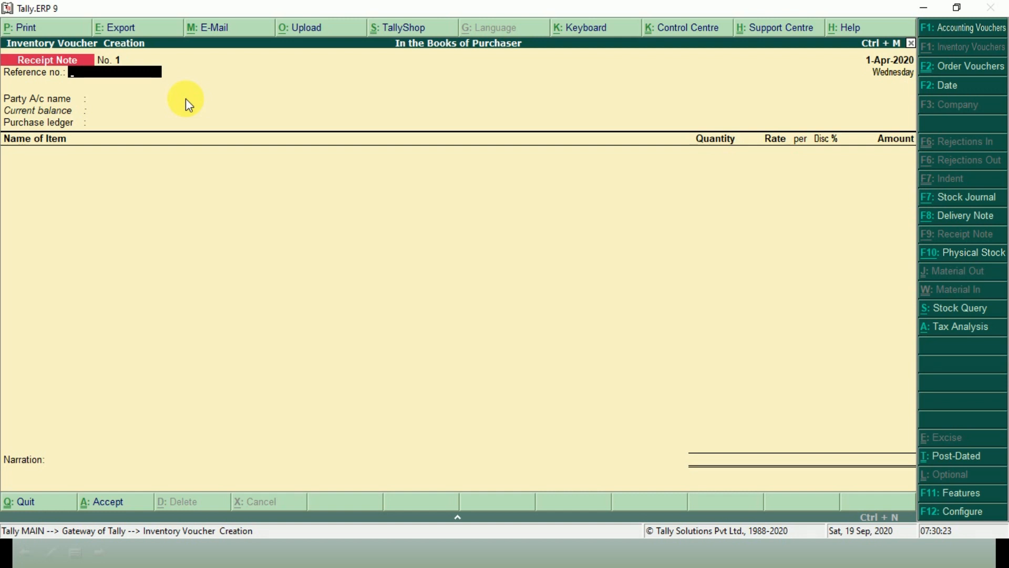
- Set COMPUTER WORLD as the receipt note's party and link it to order 1 of 1-Apr-2020
key("Return")
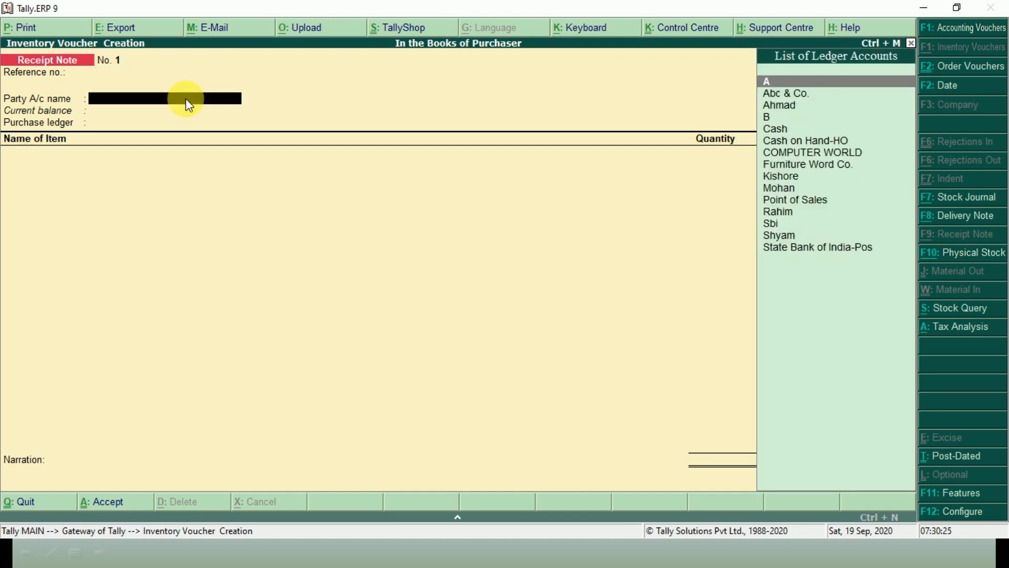
type("COM")
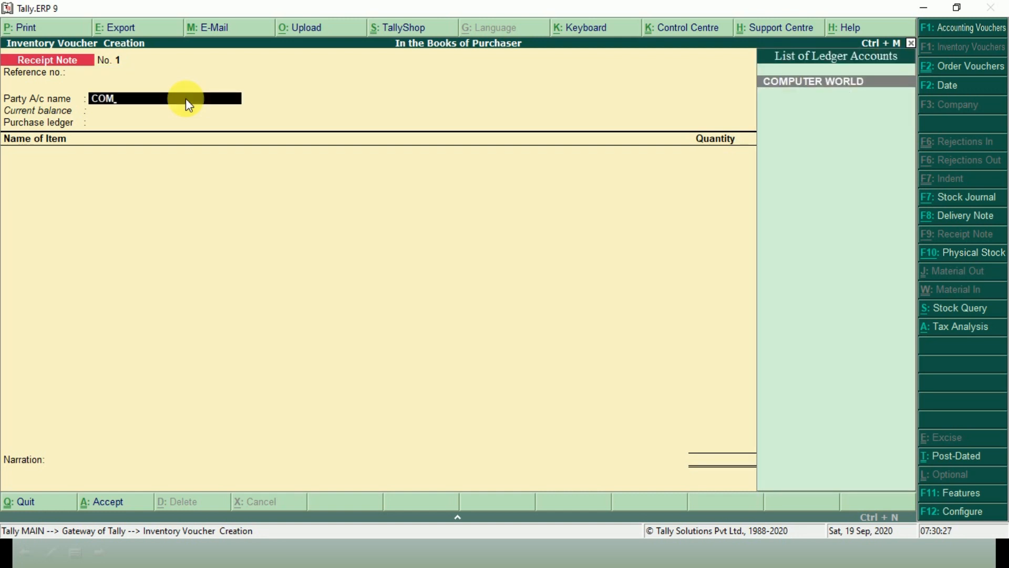
key("Return")
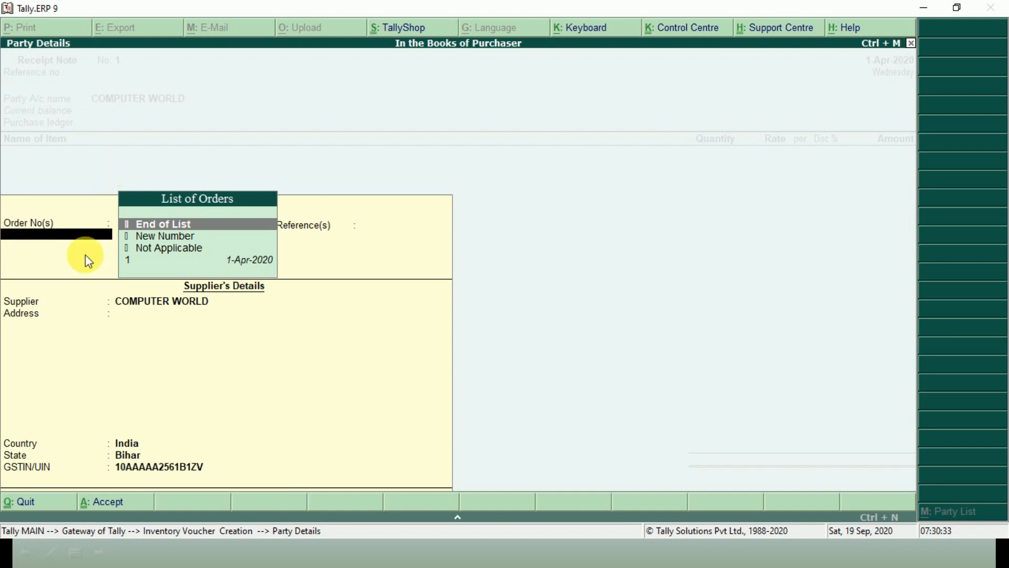
left_click(132, 263)
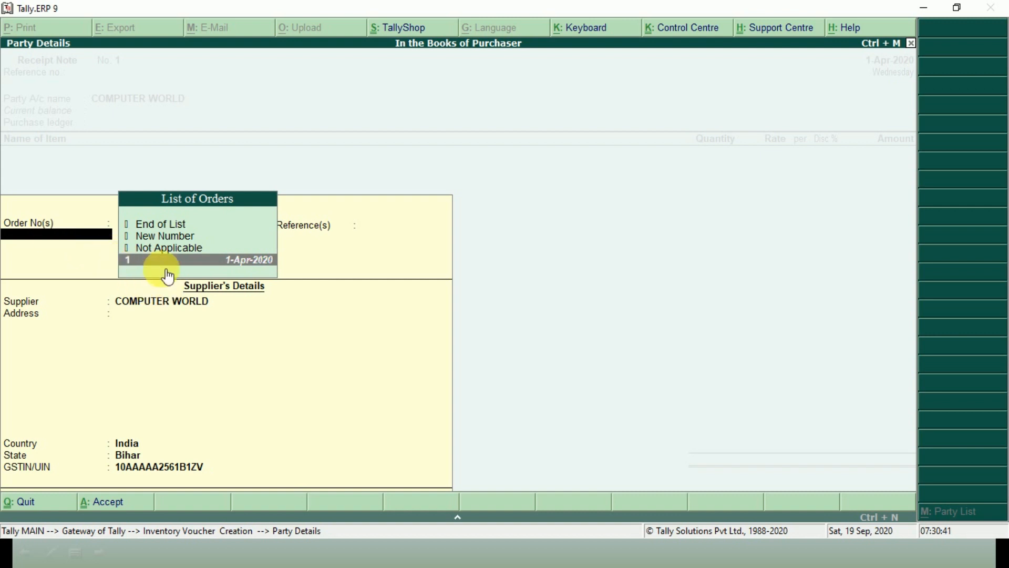
key("Return")
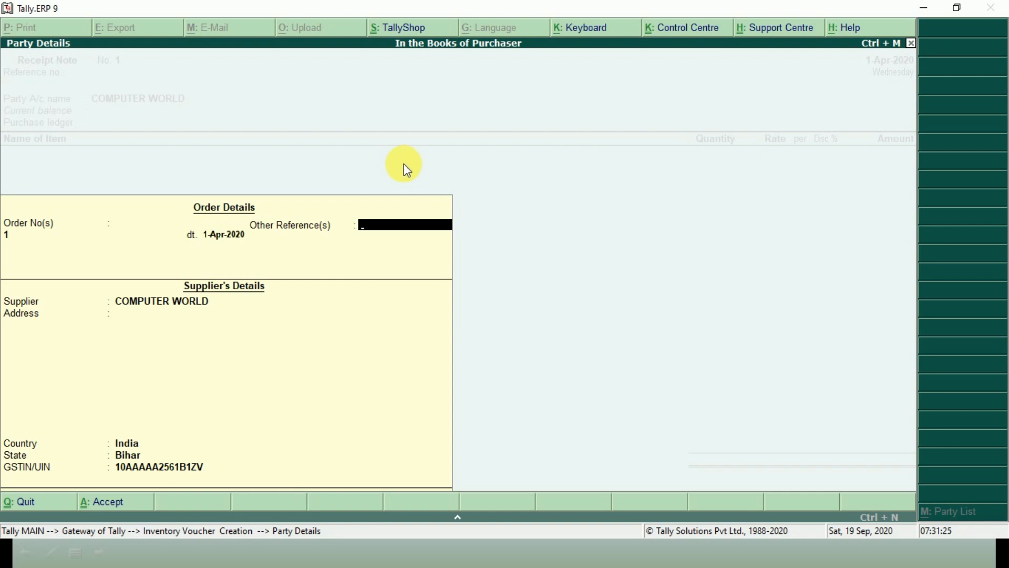
- Enter D.NO. 1 as the other reference and accept the supplier's details for COMPUTER WORLD
type("D.NO. 1")
key("Return")
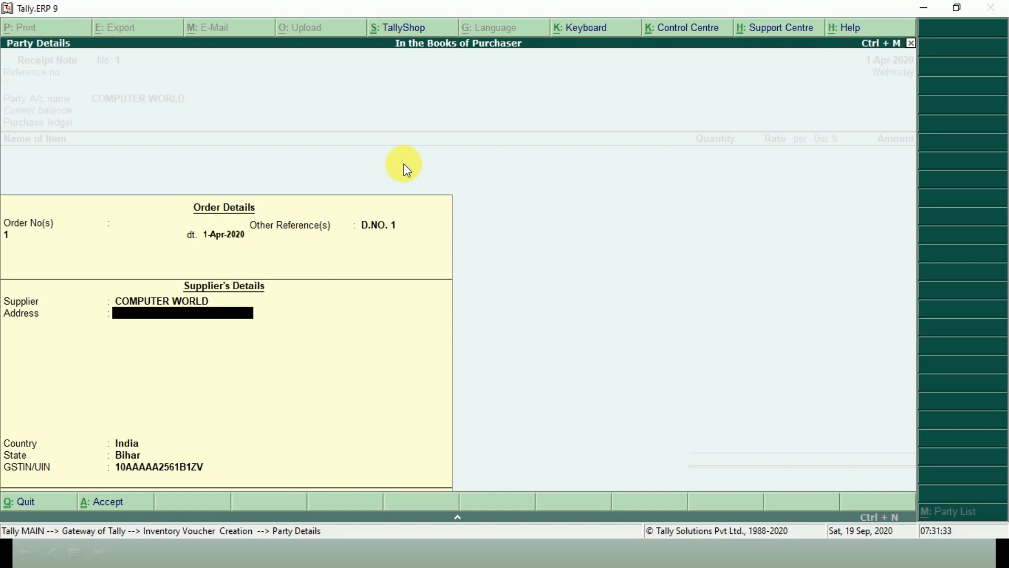
key("Return")
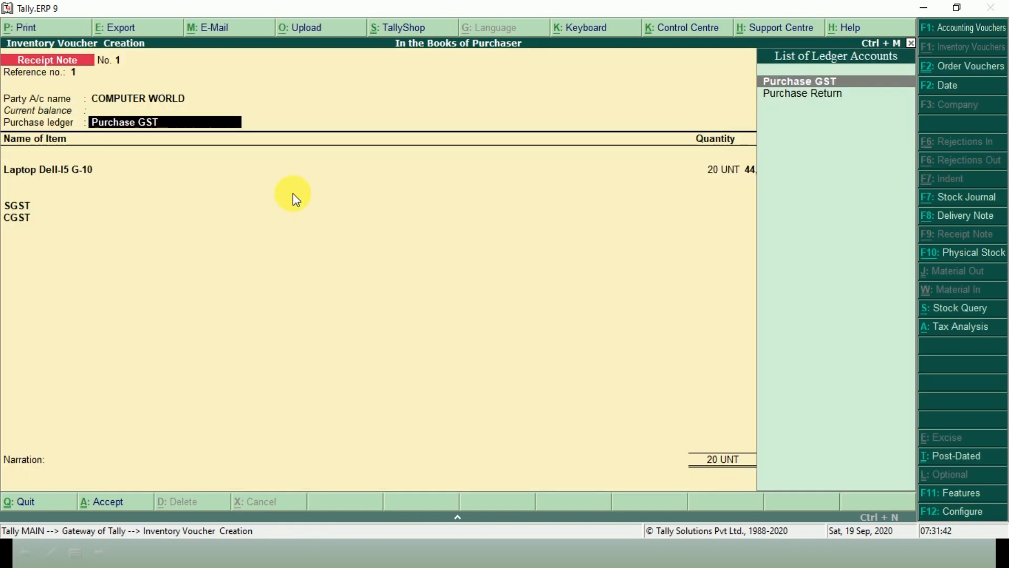
- Keep the Purchase GST ledger and accept the Laptop Dell-I5 G-10 allocation of 20 UNT at 44,000.00 under tracking number 1
key("Return")
key("Return")
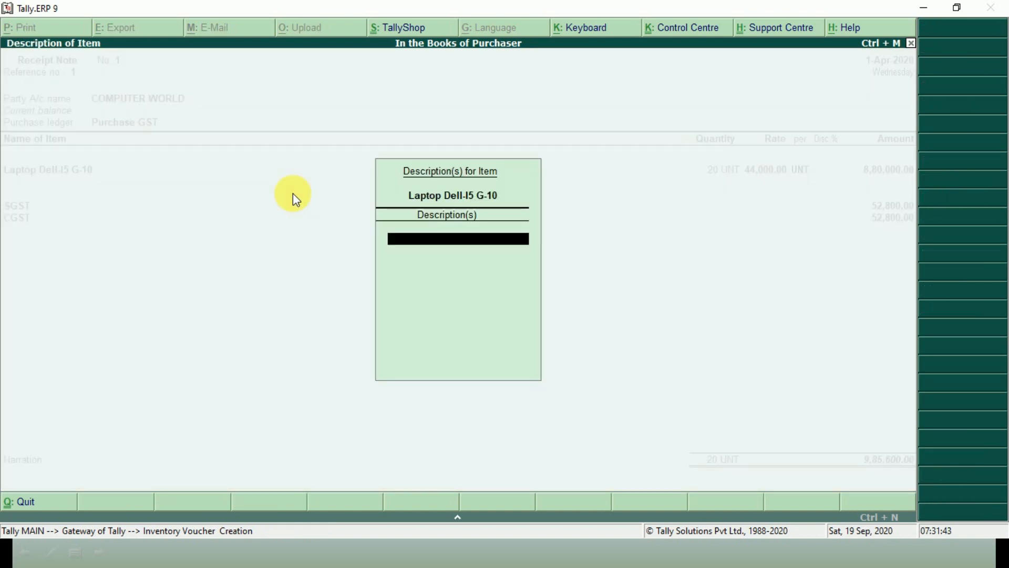
key("Return")
key("Return")
key("Return")
key("Return")
key("Return")
key("Return")
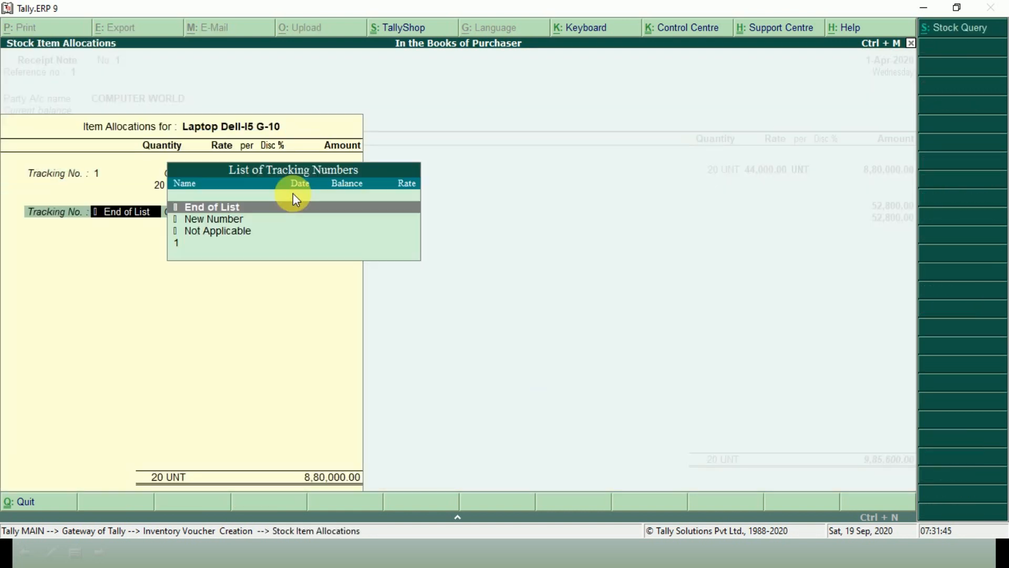
key("Return")
- Keep the SGST and CGST ledgers and save the receipt note without a narration
key("Return")
key("Return")
key("Return")
key("Return")
key("Return")
key("Return")
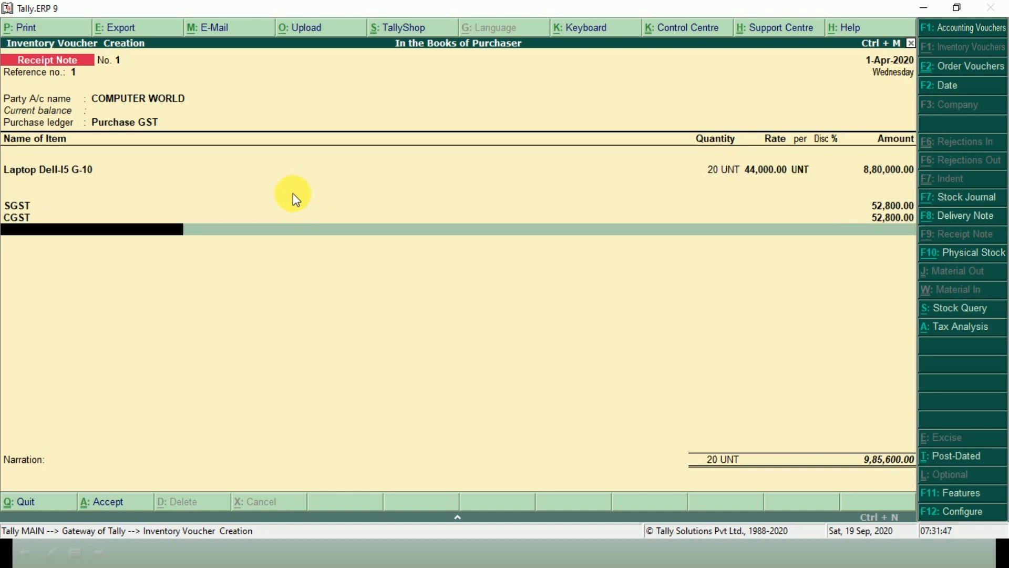
key("Return")
key("Return")
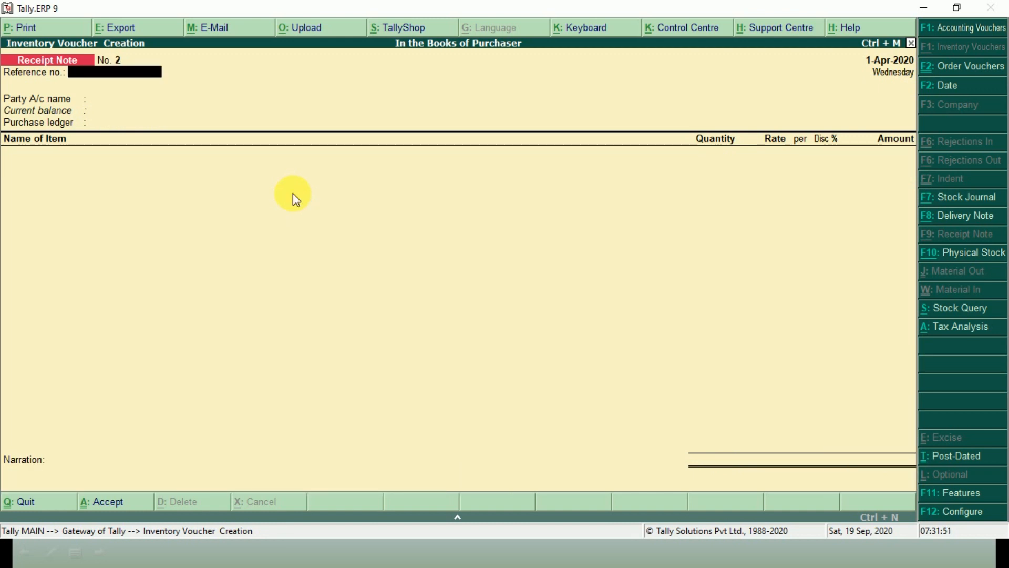
- Open the saved COMPUTER WORLD receipt note, examine its enlarged print preview down to the signatory block, and close the preview
key("Page_Up")
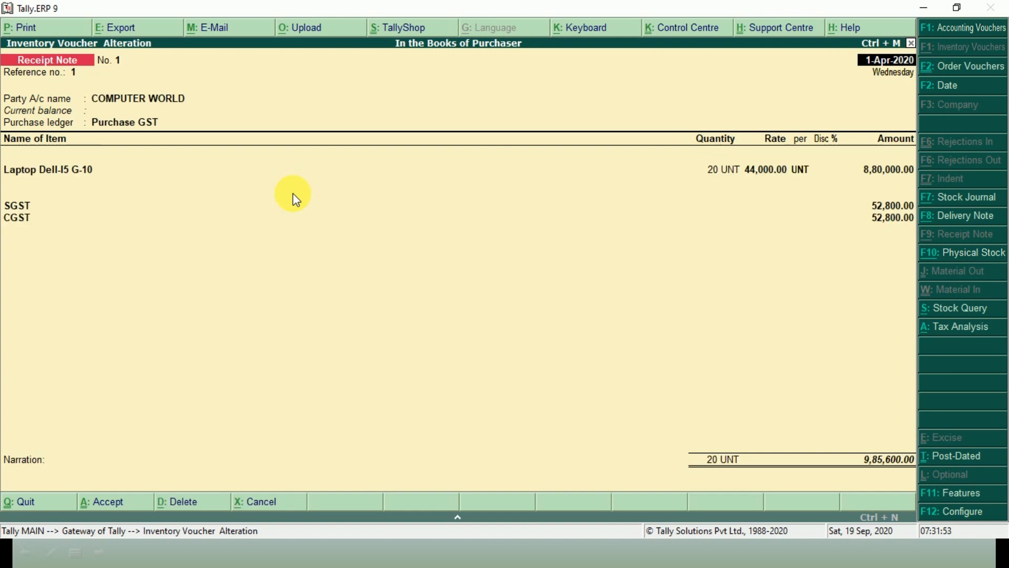
left_click(26, 30)
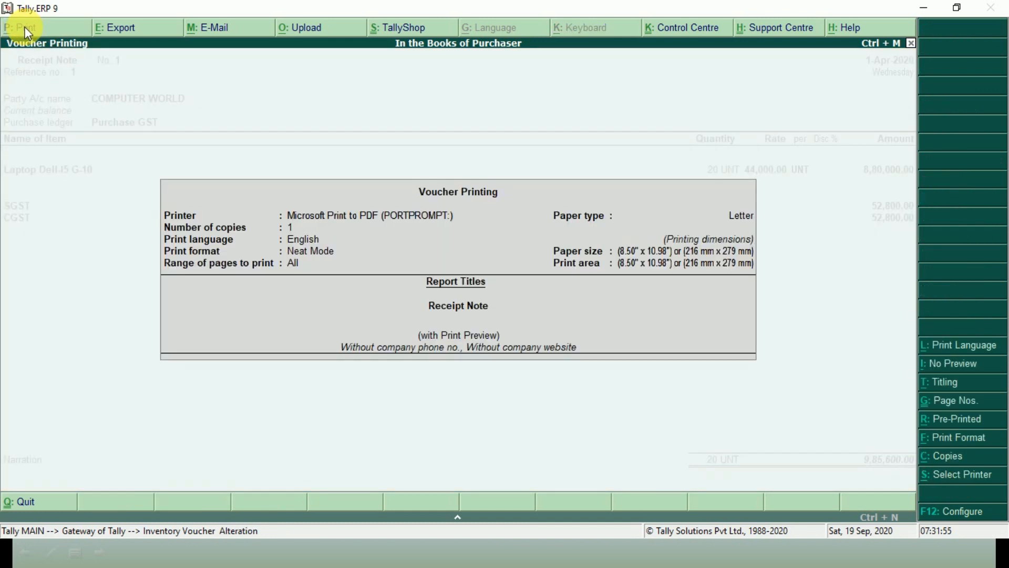
key("Return")
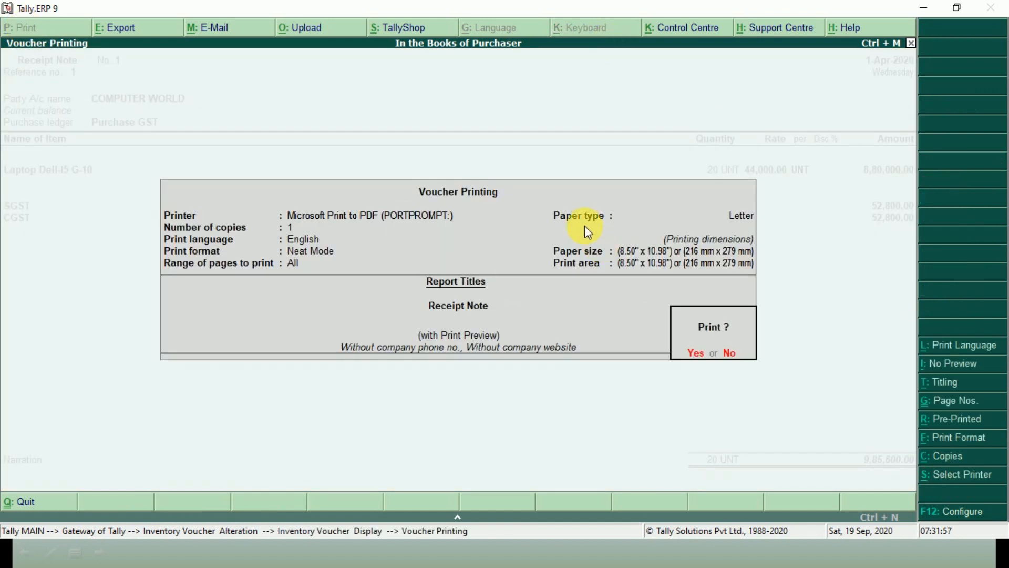
key("Return")
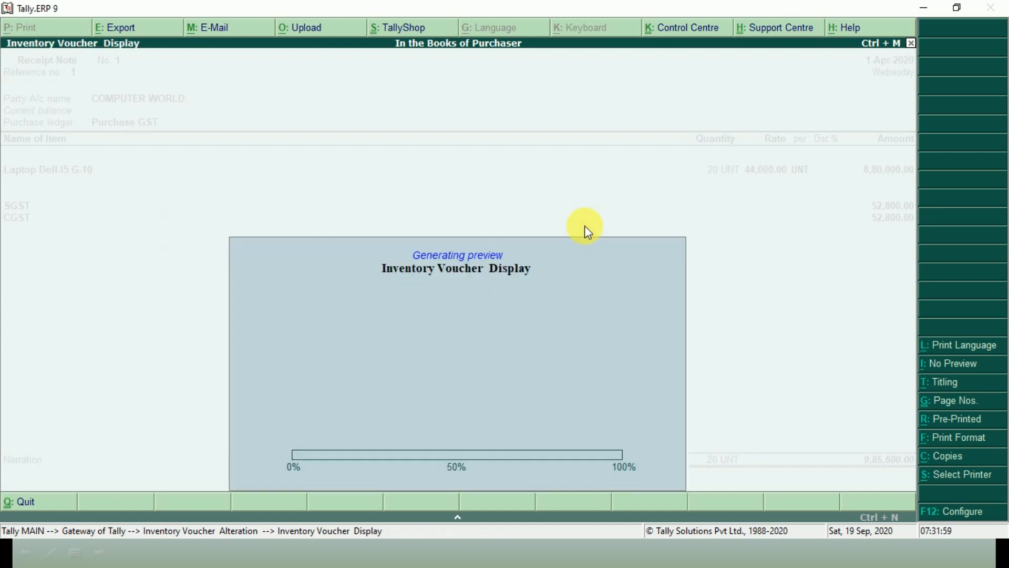
left_click(540, 272)
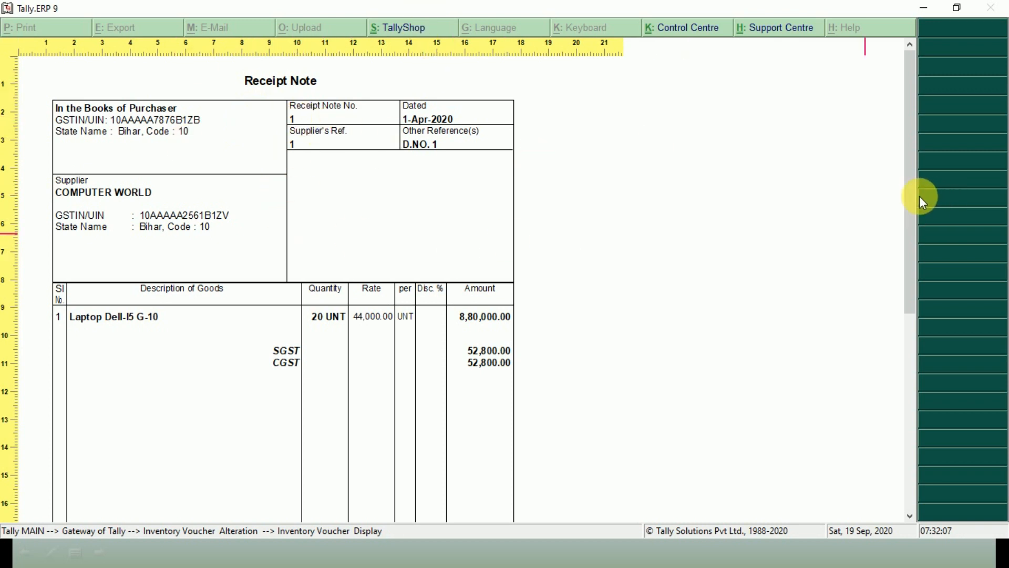
left_click_drag(915, 196, 900, 408)
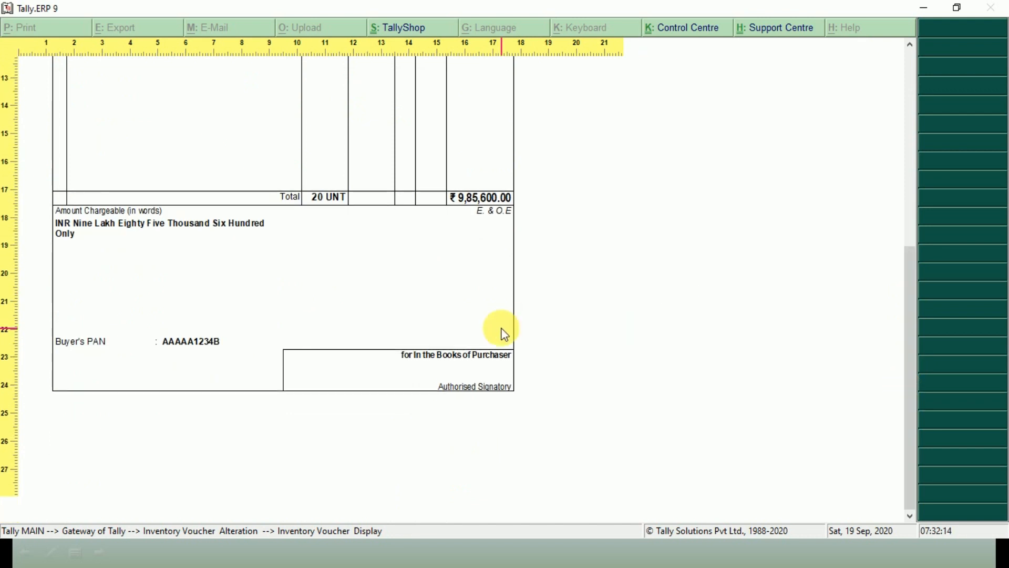
key("Escape")
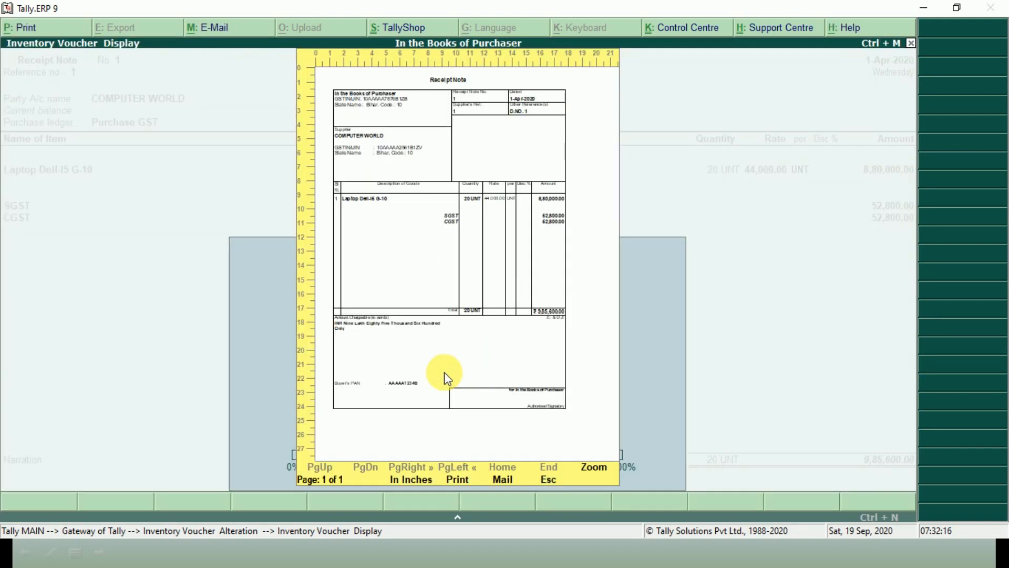
key("Escape")
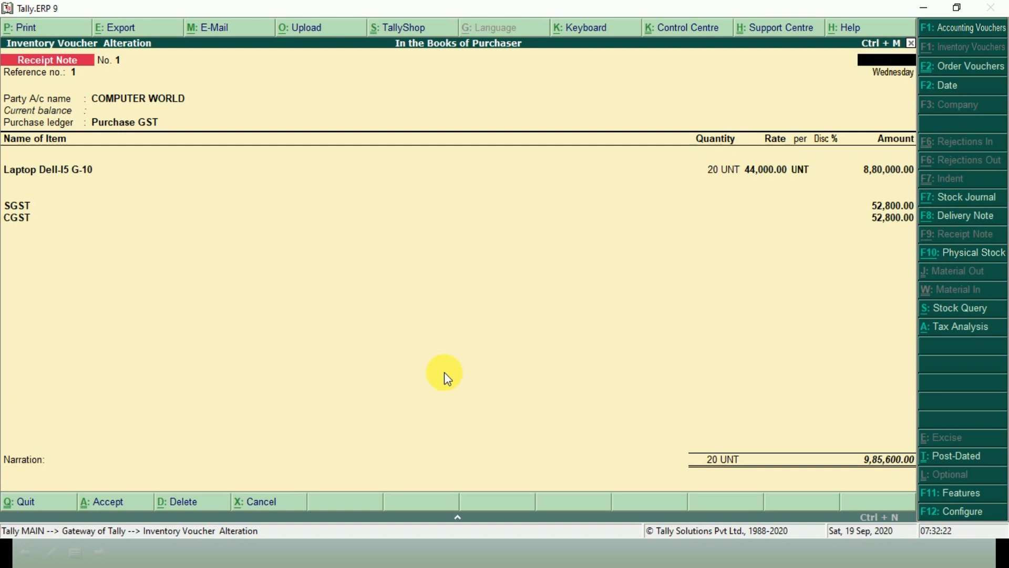
- Leave the receipt note vouchers, return to the Gateway of Tally, and display the purchaser's Profit & Loss A/c in detail
key("Escape")
key("Return")
key("Escape")
key("Return")
key("Escape")
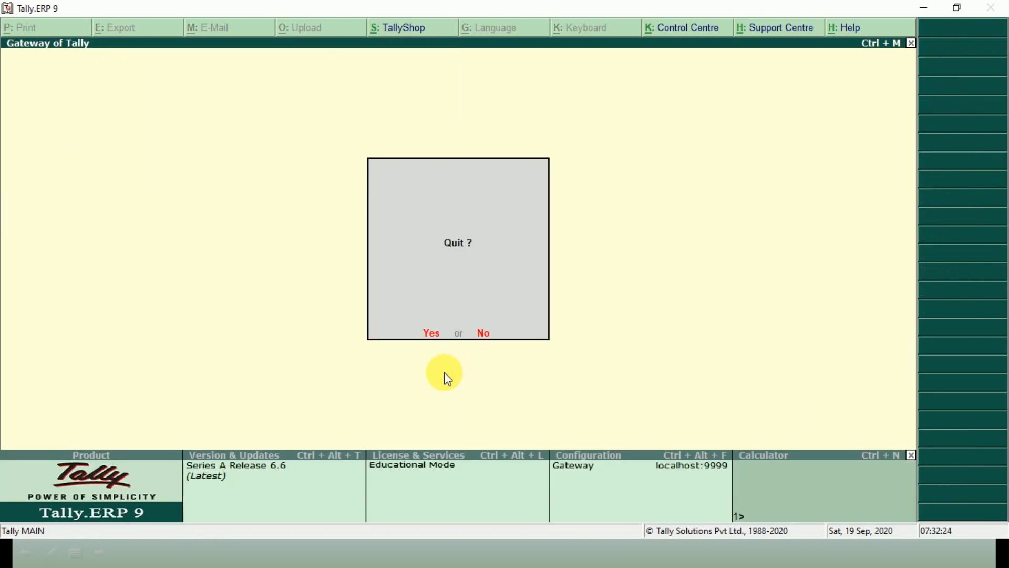
key("Escape")
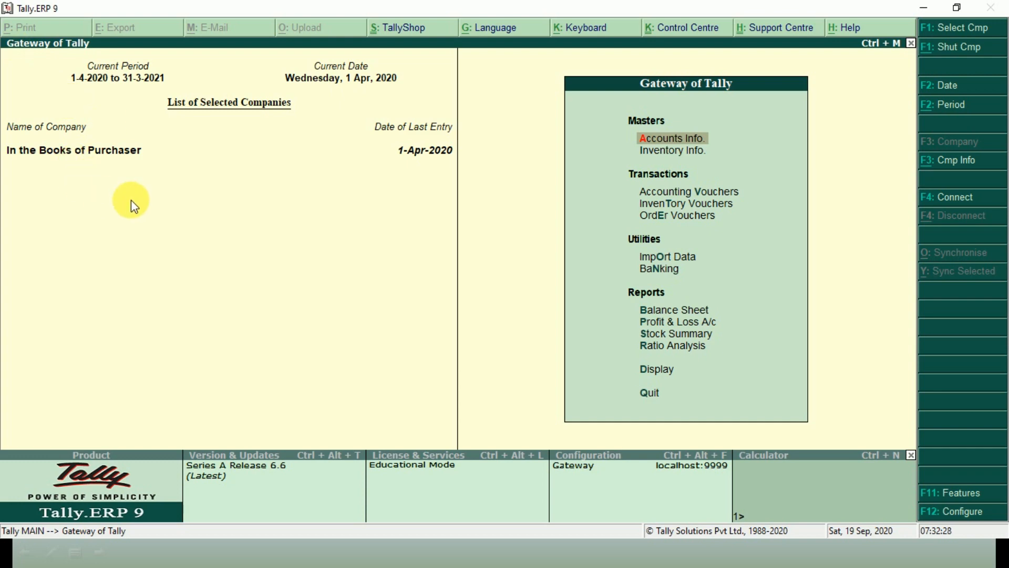
key("p")
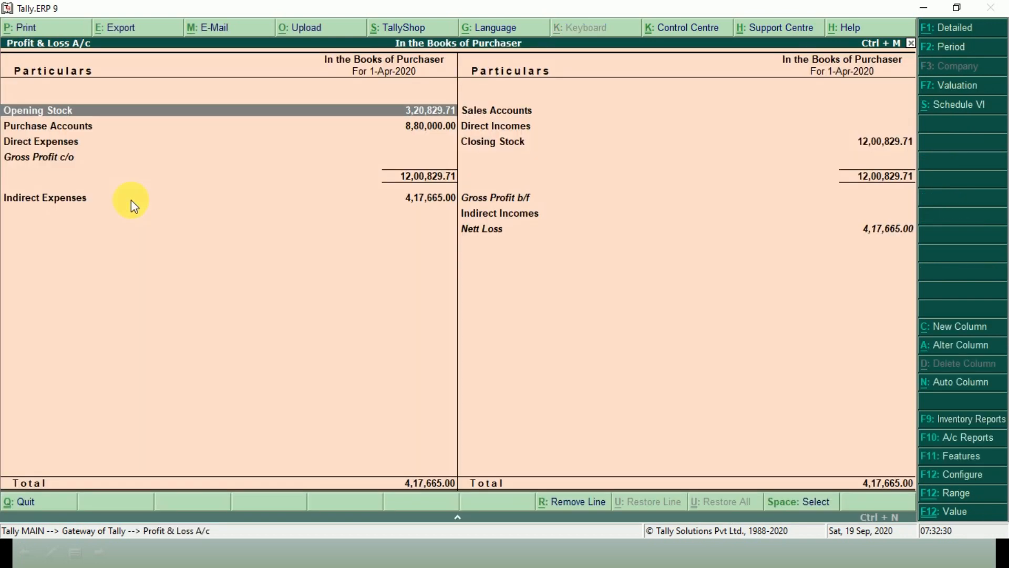
key("alt+F1")
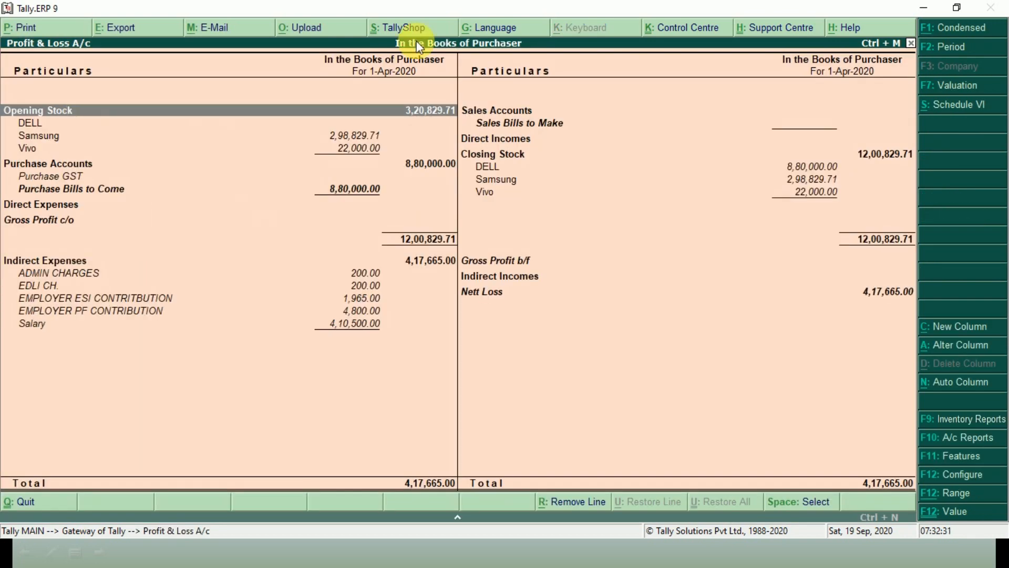
- Examine the pending bills behind Purchase Bills to Come and return to the Profit & Loss A/c
left_click(74, 190)
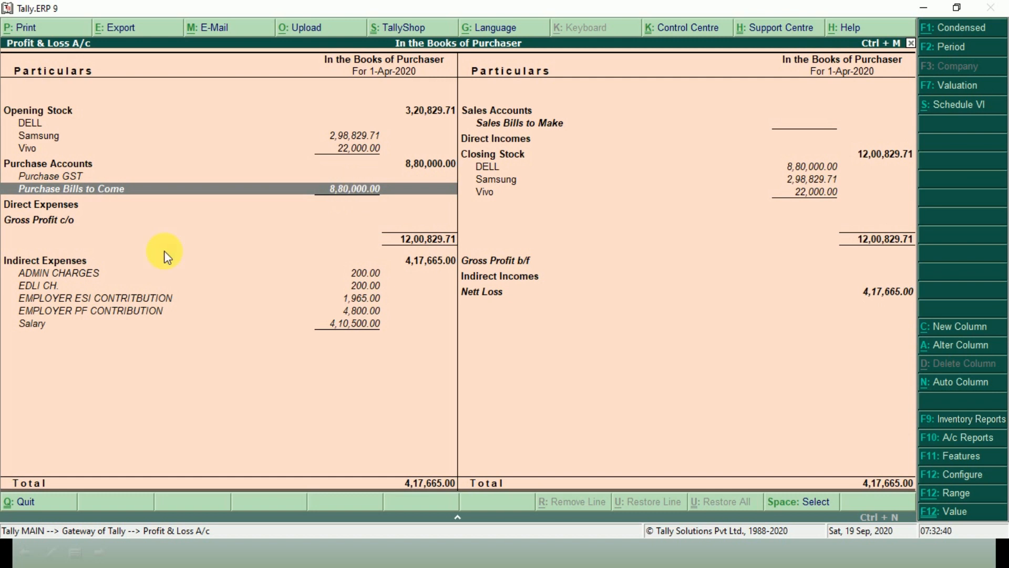
key("Return")
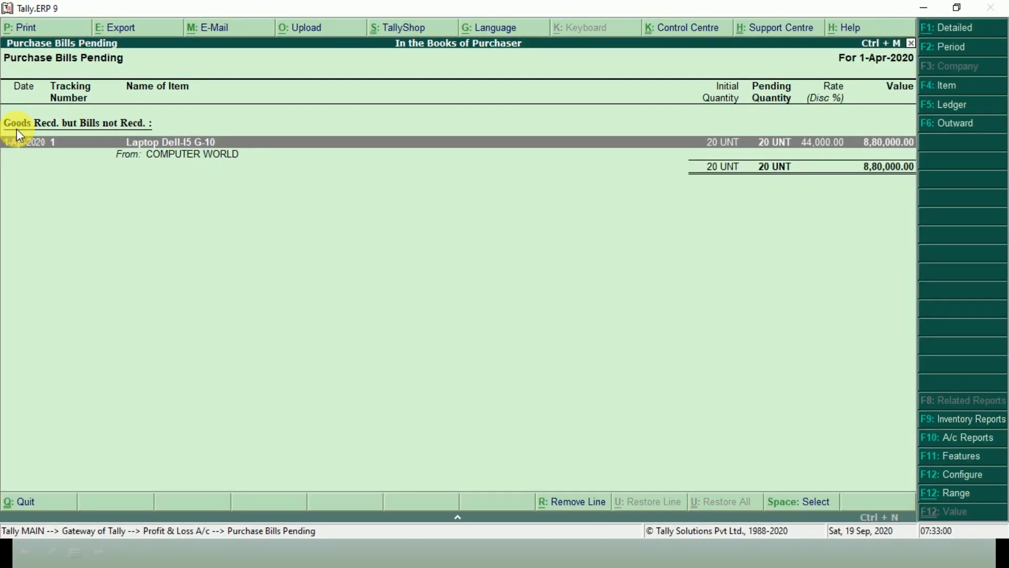
key("Escape")
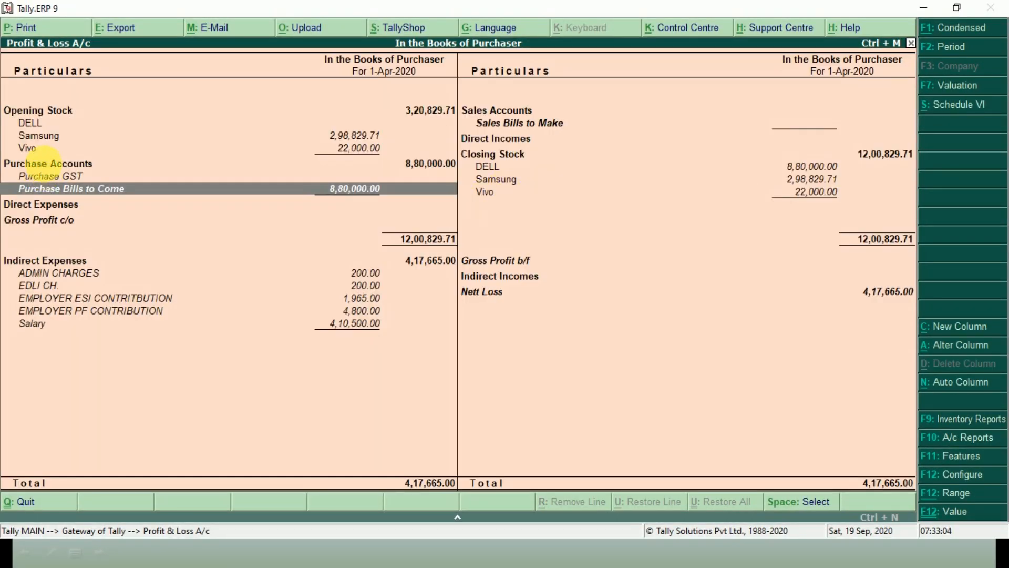
- Drill from the DELL opening stock into the April vouchers of Laptop Dell-I5 G-10, then return to the Profit & Loss A/c
left_click(42, 124)
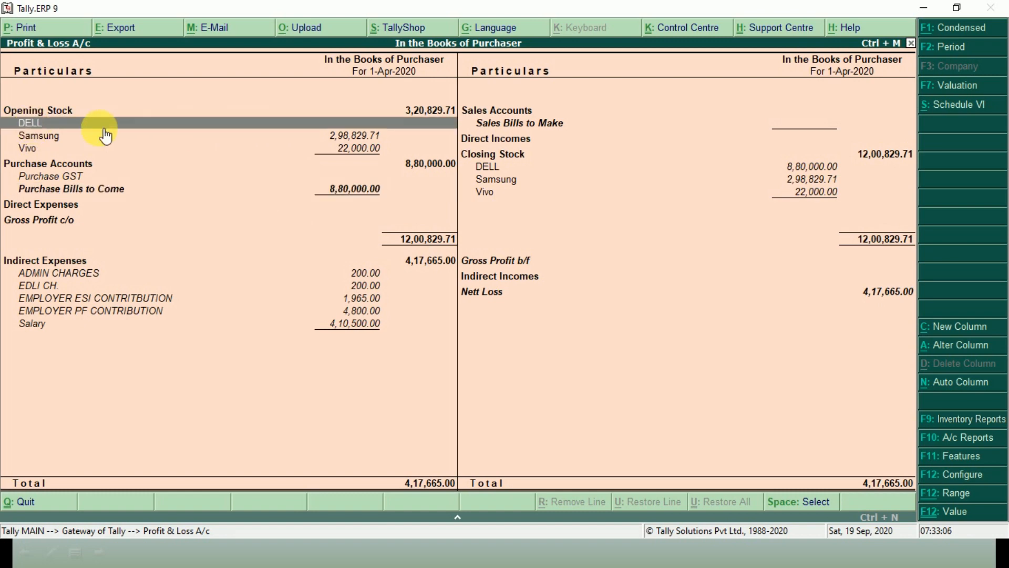
key("Return")
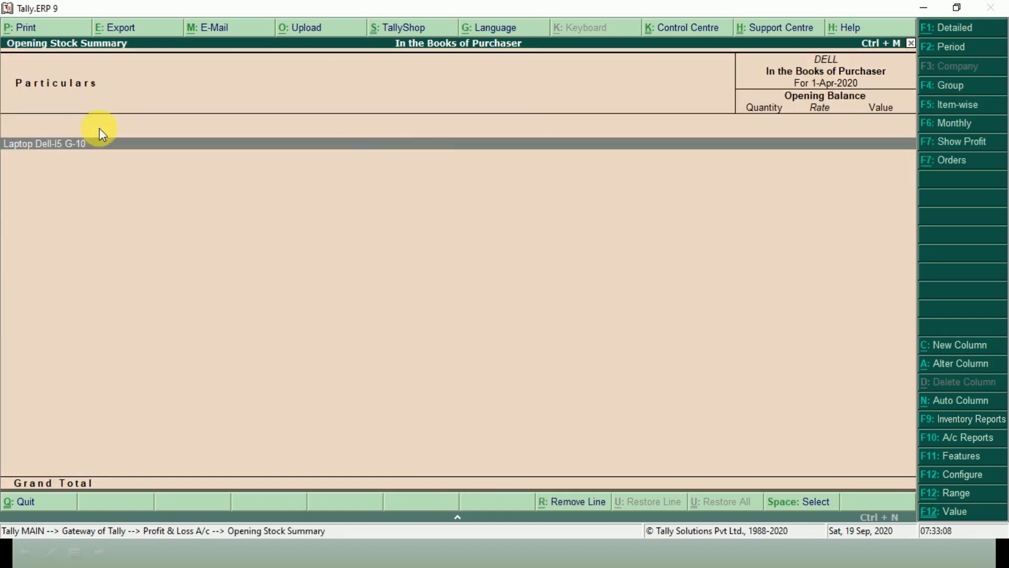
double_click(101, 136)
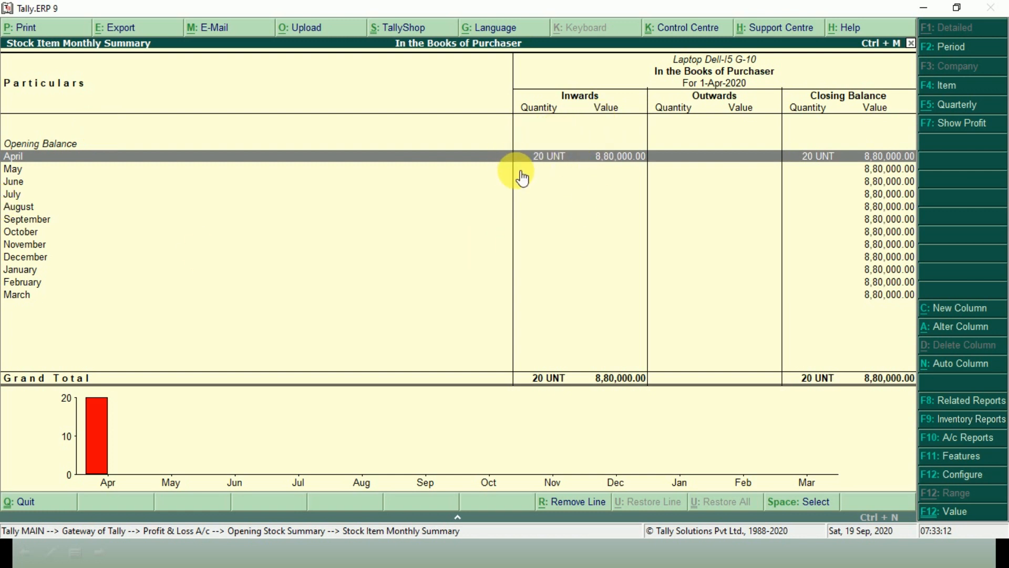
key("Return")
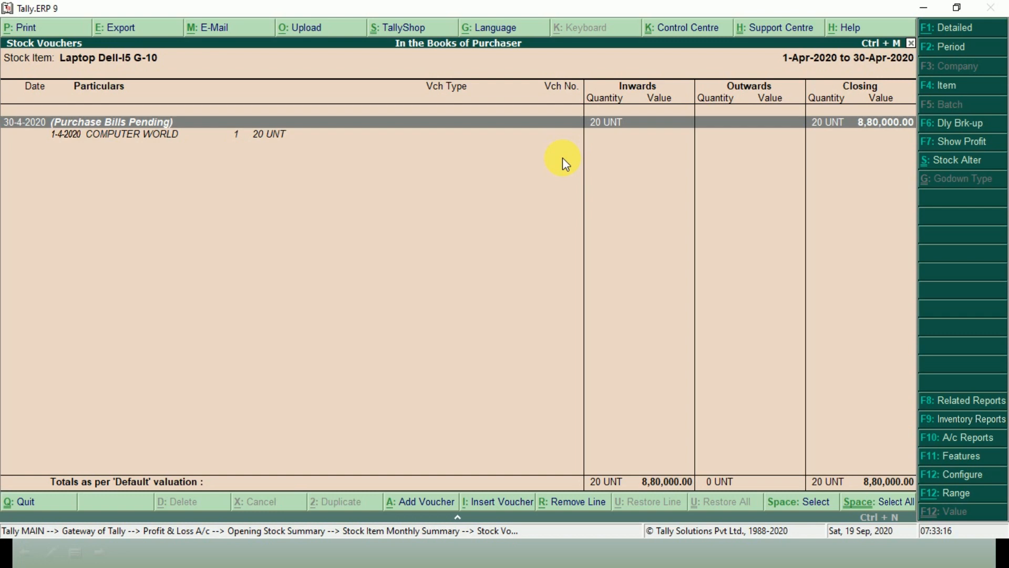
key("Escape")
key("Escape")
key("Escape")
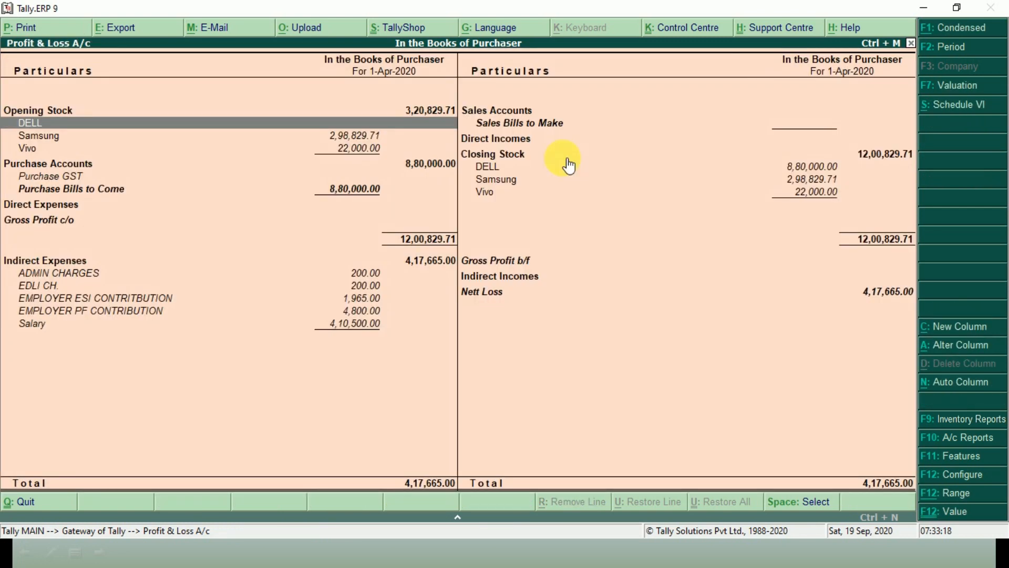
- Leave the Profit & Loss A/c and display the COMPUTER WORLD ledger vouchers in the purchaser's account books
key("Escape")
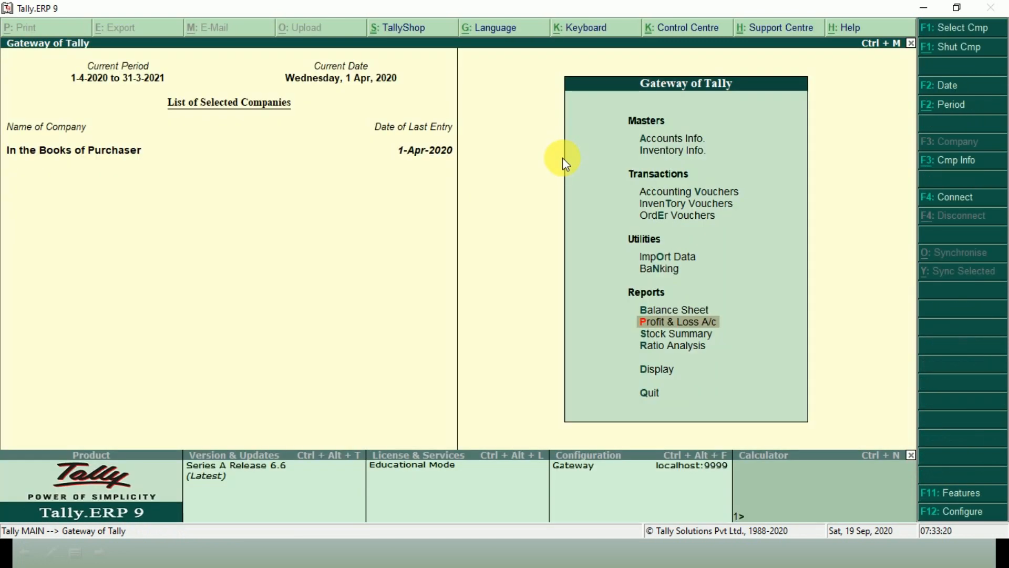
key("Escape")
key("Escape")
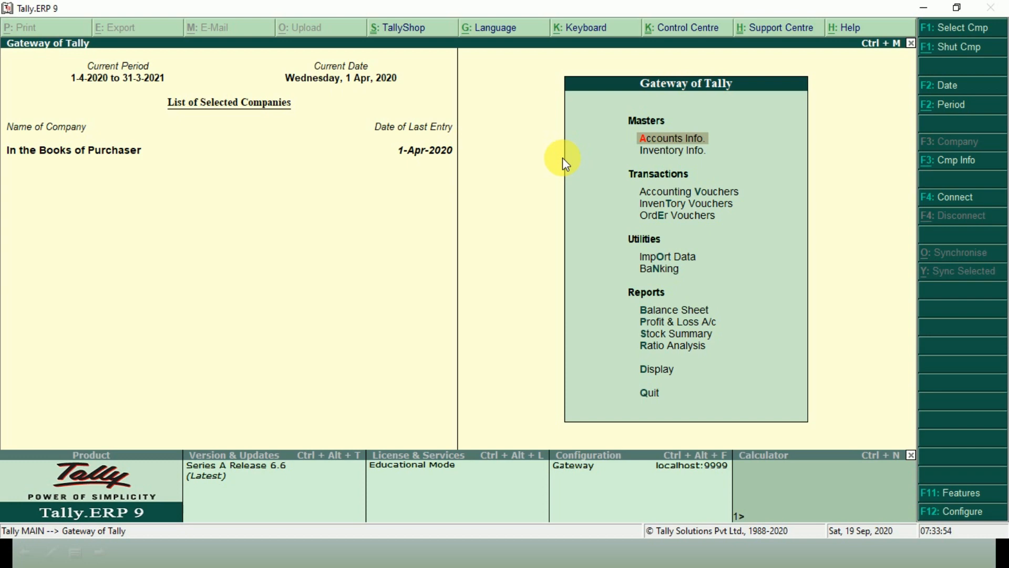
key("d")
type("al")
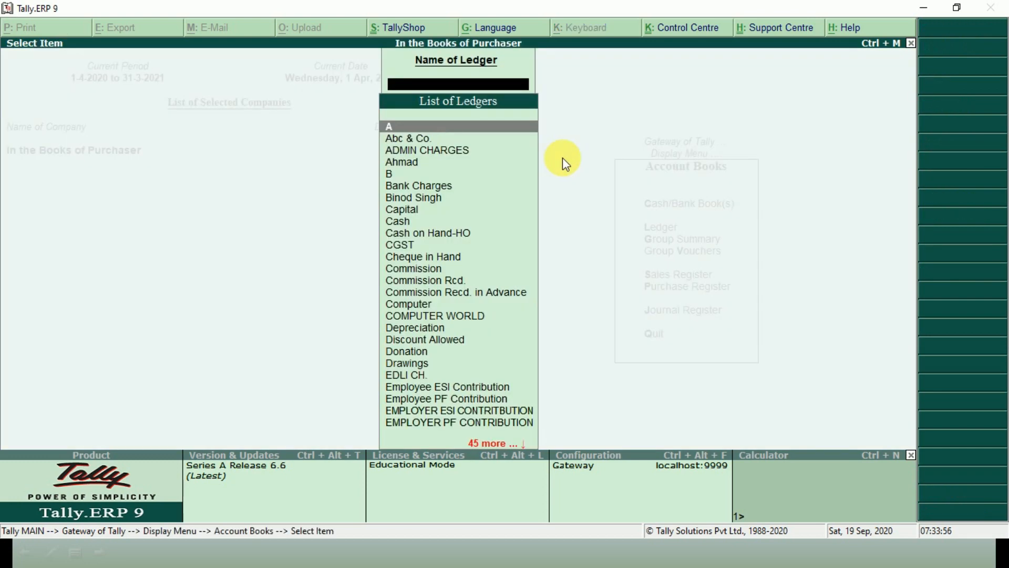
type("COM")
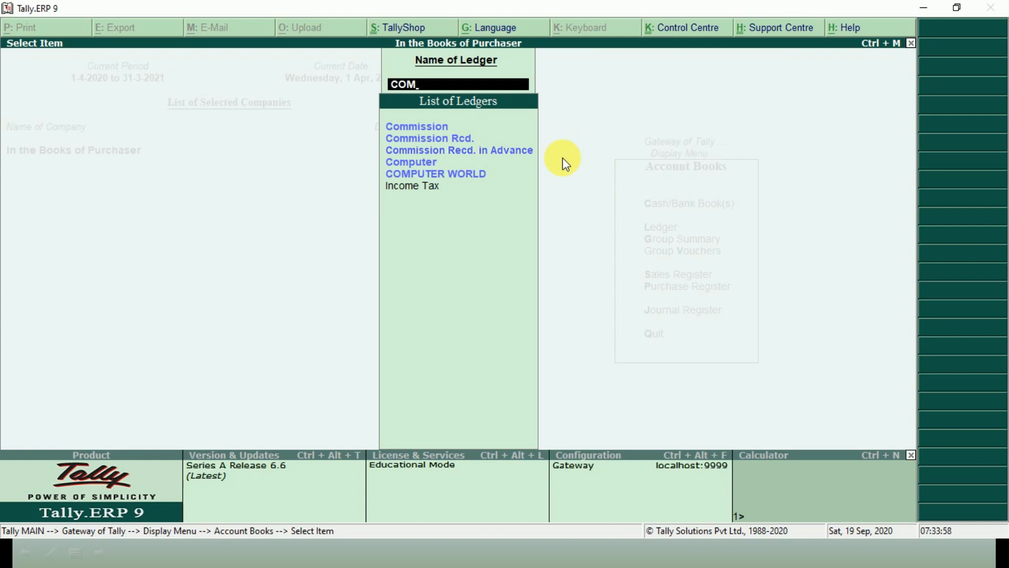
key("Down")
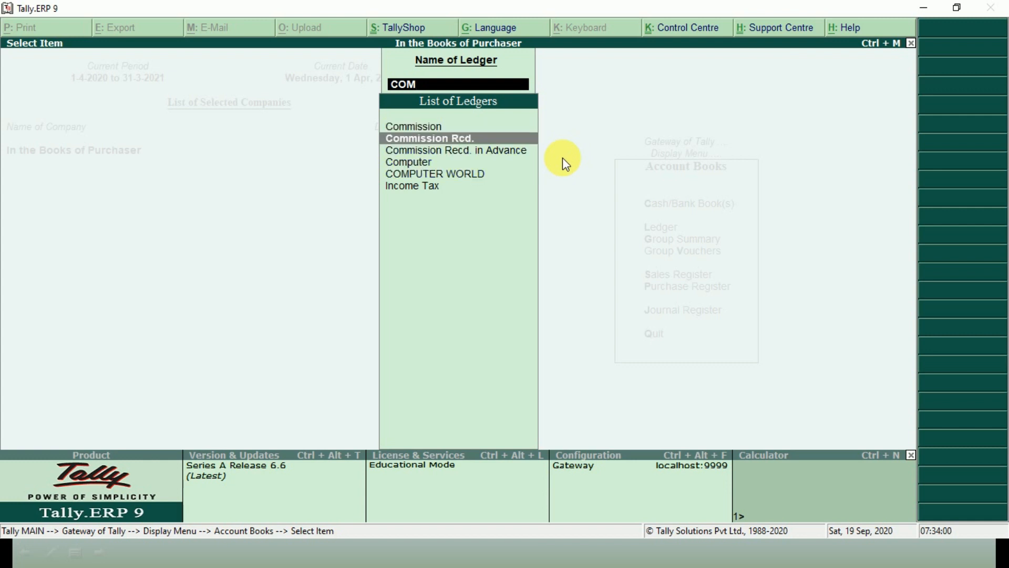
key("Down")
key("Down")
key("Down")
key("Return")
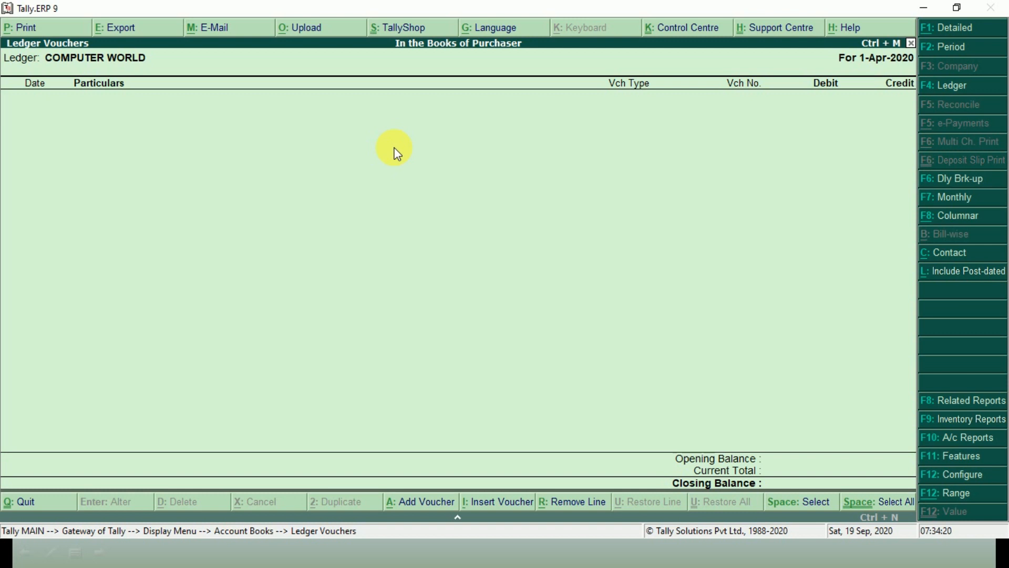
- Switch to the seller's books in the other Tally window and quit the open delivery note back to the Gateway of Tally
key("alt+Tab")
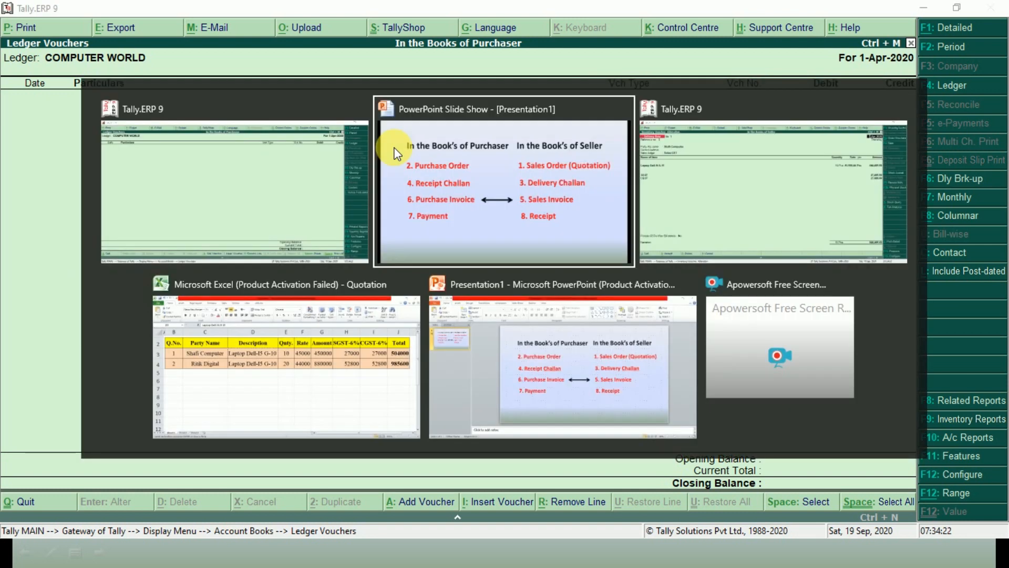
key("Escape")
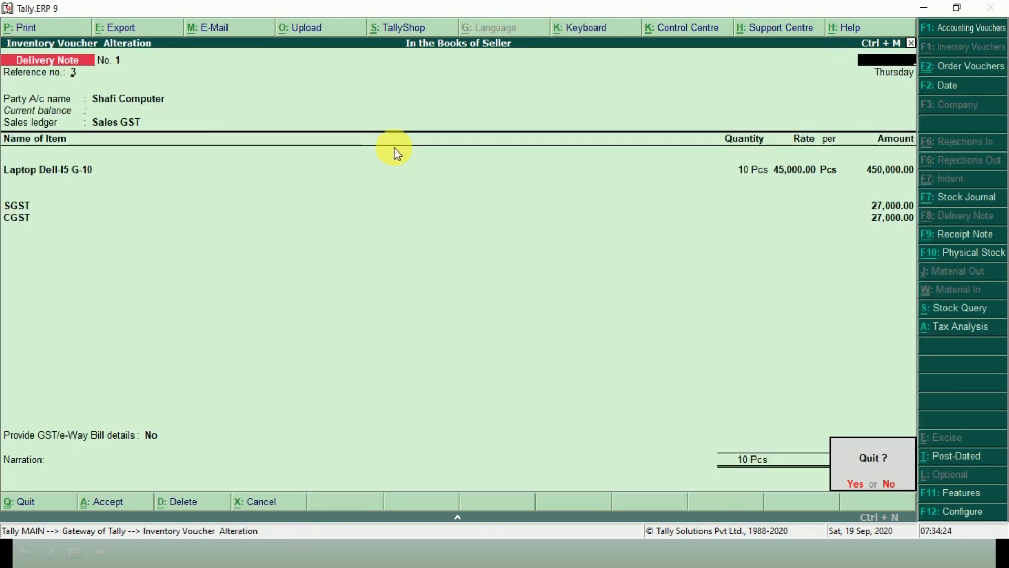
key("y")
key("Escape")
key("y")
key("Escape")
key("Escape")
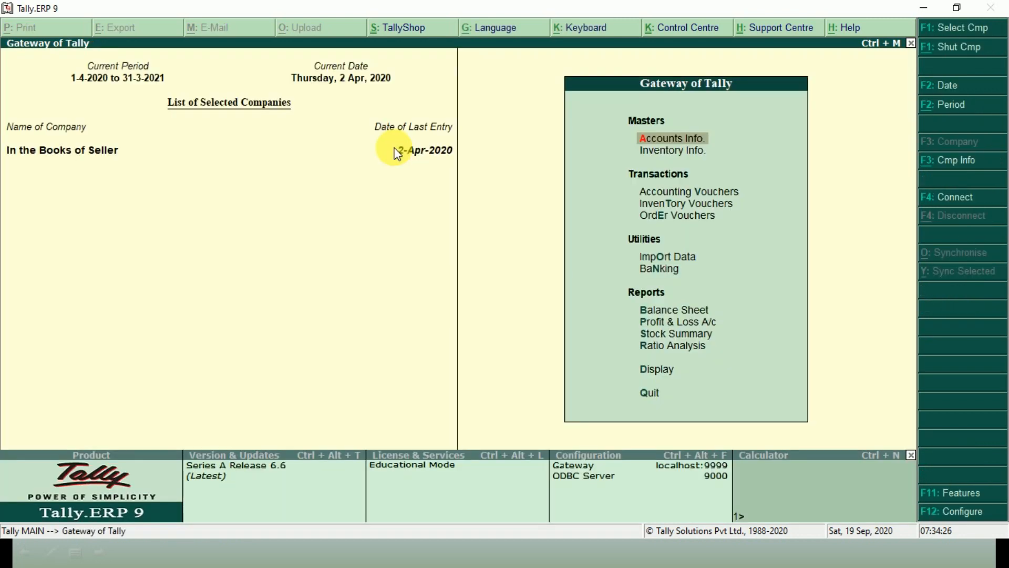
- Examine the pending bills behind Sales Bills to Make in the seller's detailed Profit & Loss A/c, and return to the Gateway of Tally
key("p")
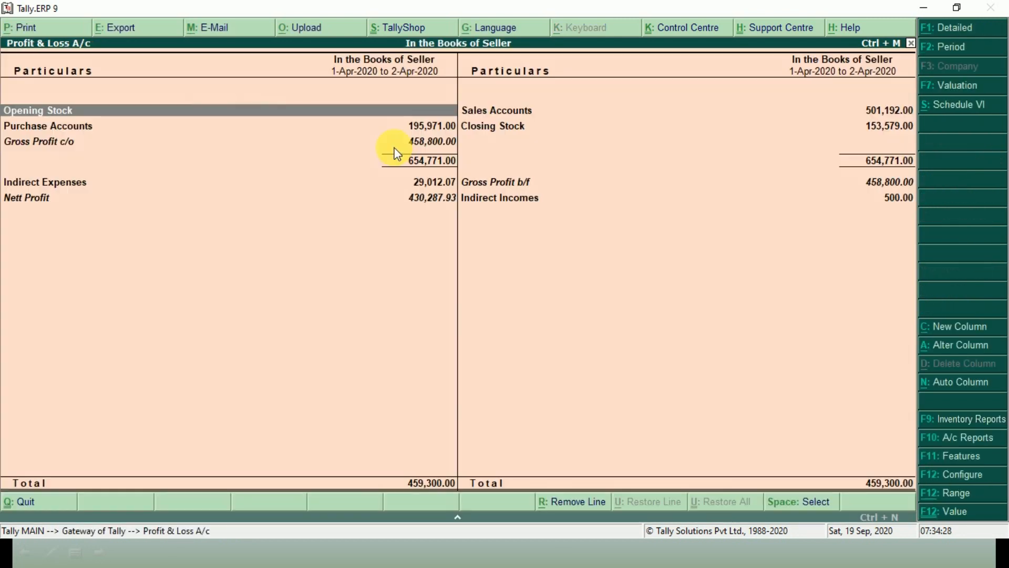
key("alt+F1")
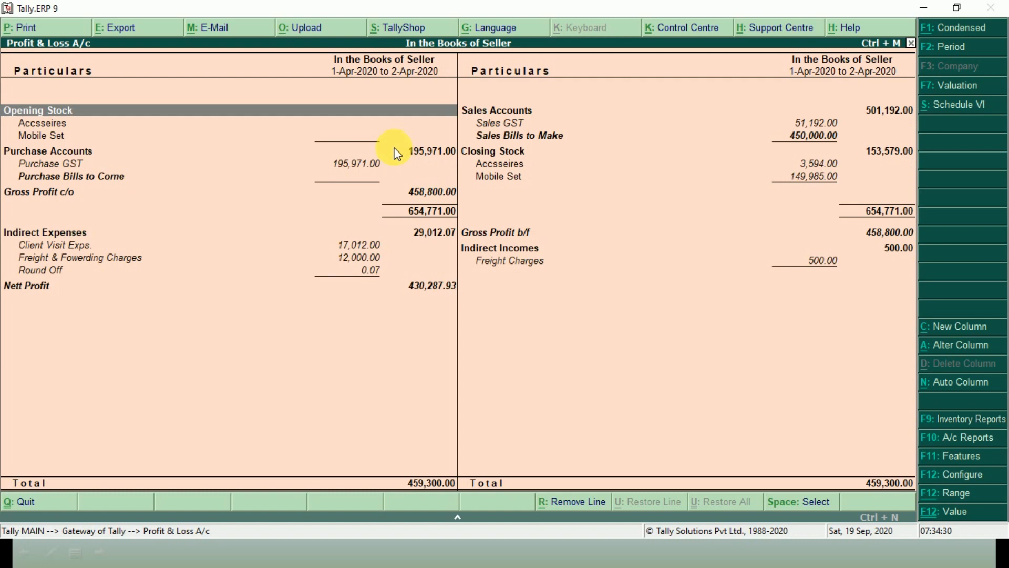
key("Right")
key("Down")
key("Down")
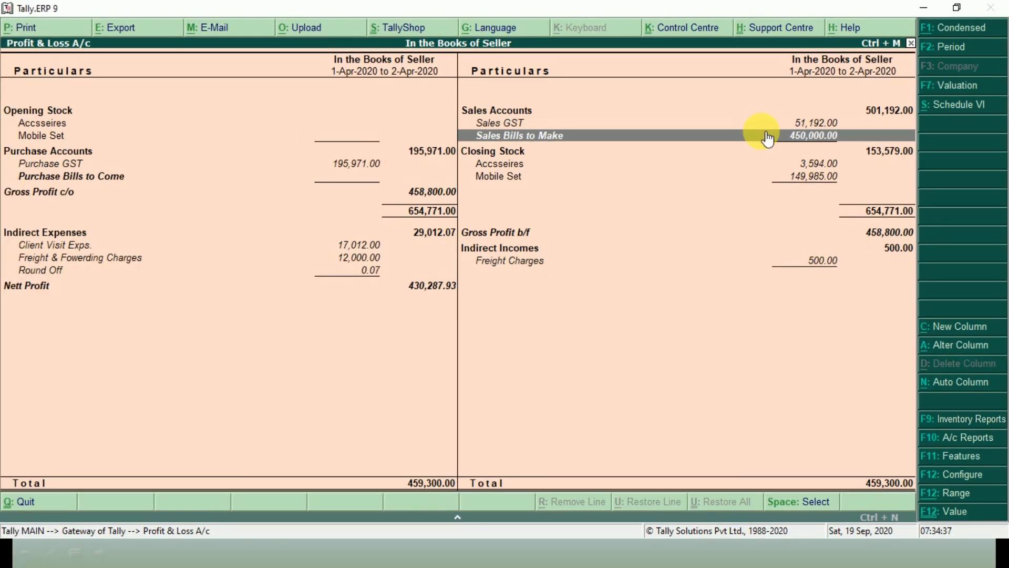
left_click(768, 136)
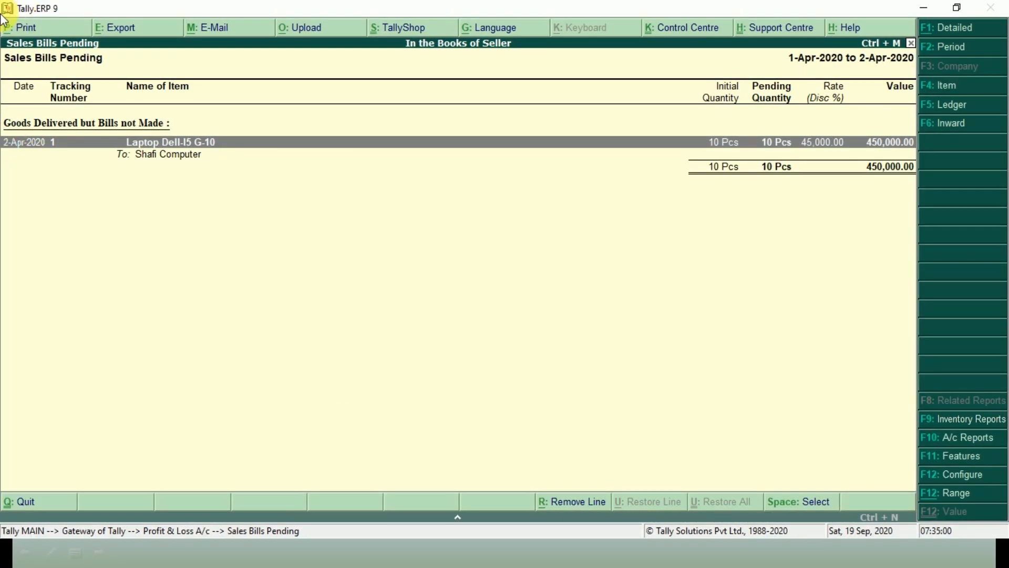
key("Escape")
key("Escape")
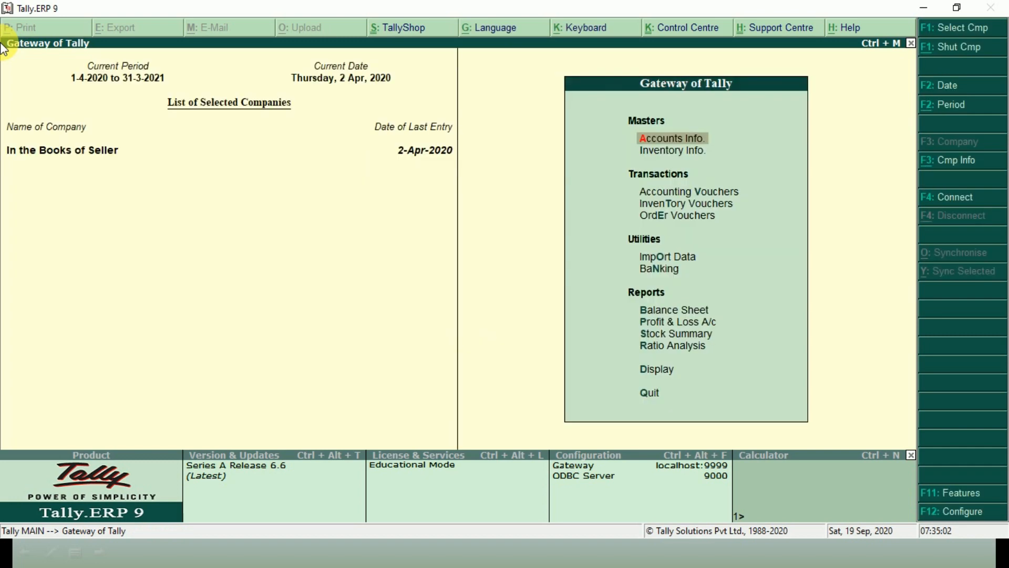
- Check the Shafi Computer ledger vouchers in the seller's account books and return to the Gateway of Tally
key("d")
key("a")
type("l")
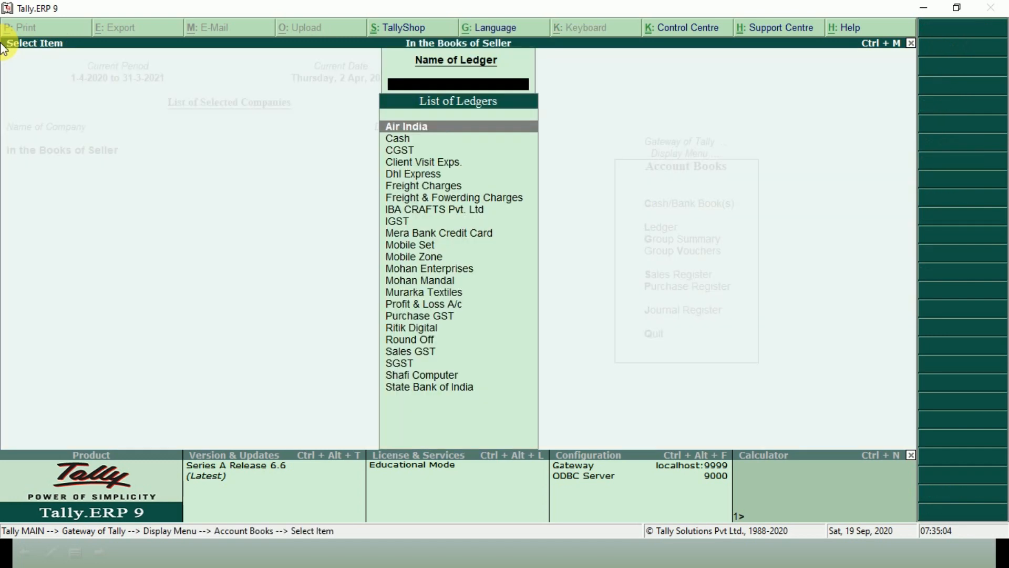
type("SHAFI")
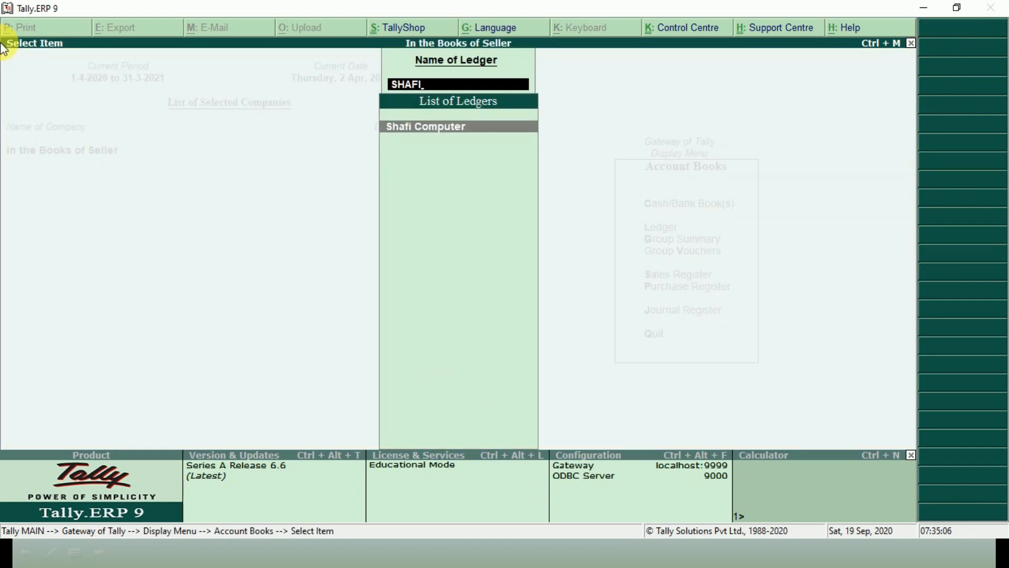
key("Return")
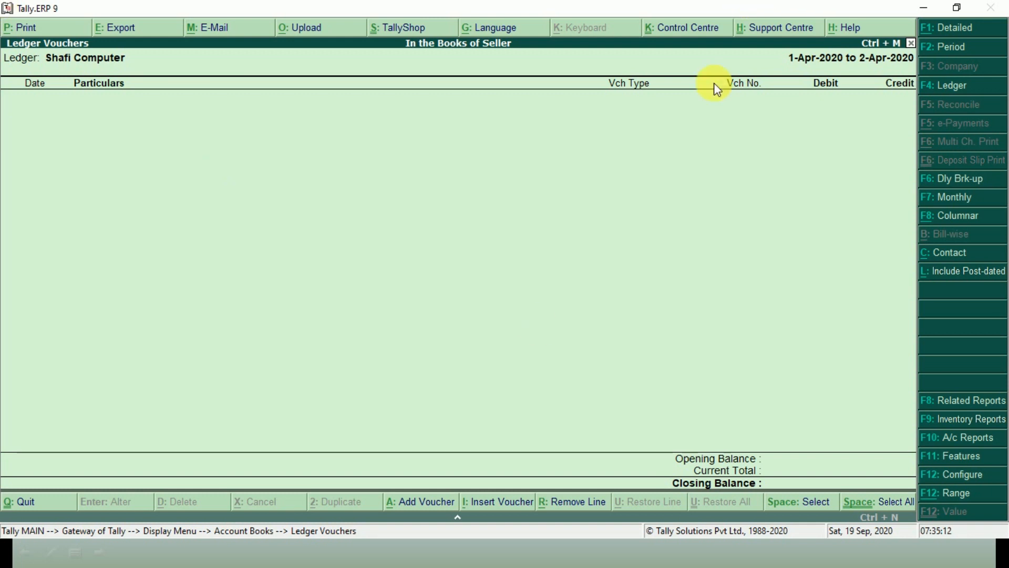
key("Escape")
key("Escape")
key("Escape")
key("Escape")
key("Escape")
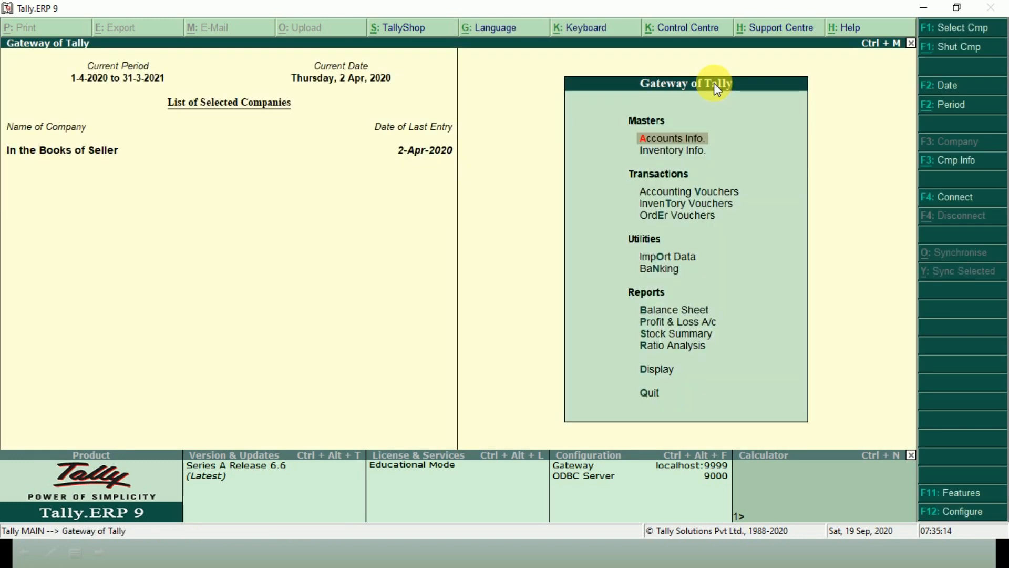
- Review the purchaser and seller cycle in the PowerPoint slide show, and switch back to the seller's books in Tally
key("alt+Tab")
key("alt+Tab")
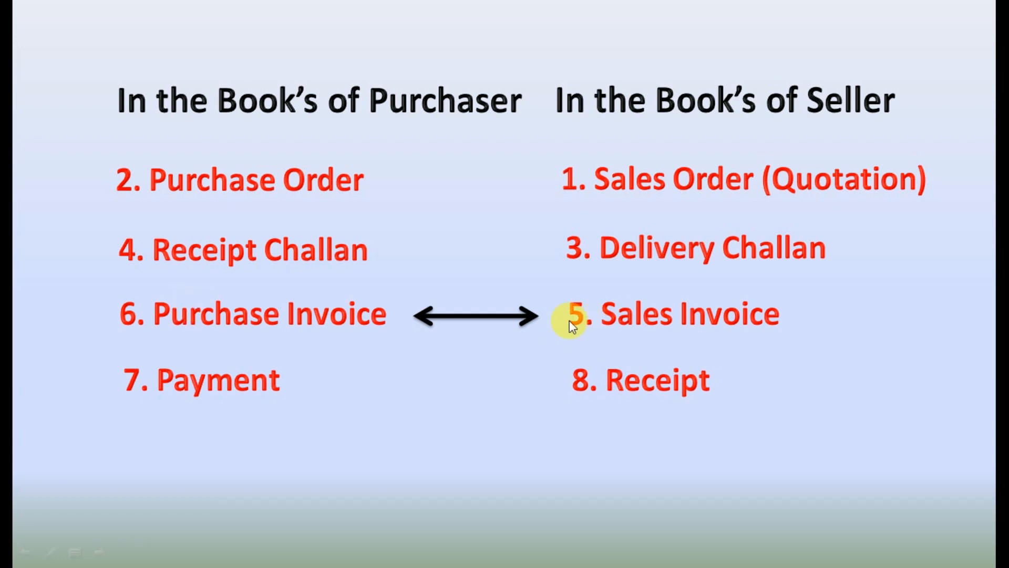
key("alt+Tab")
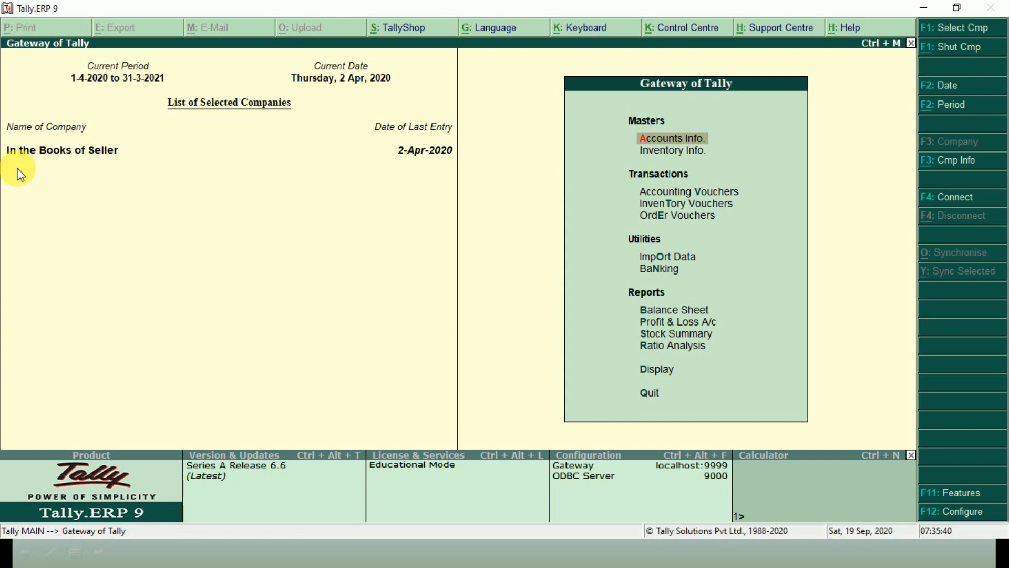
- Start a new accounting voucher of type Sales in the seller's books, in item invoice mode
left_click(697, 196)
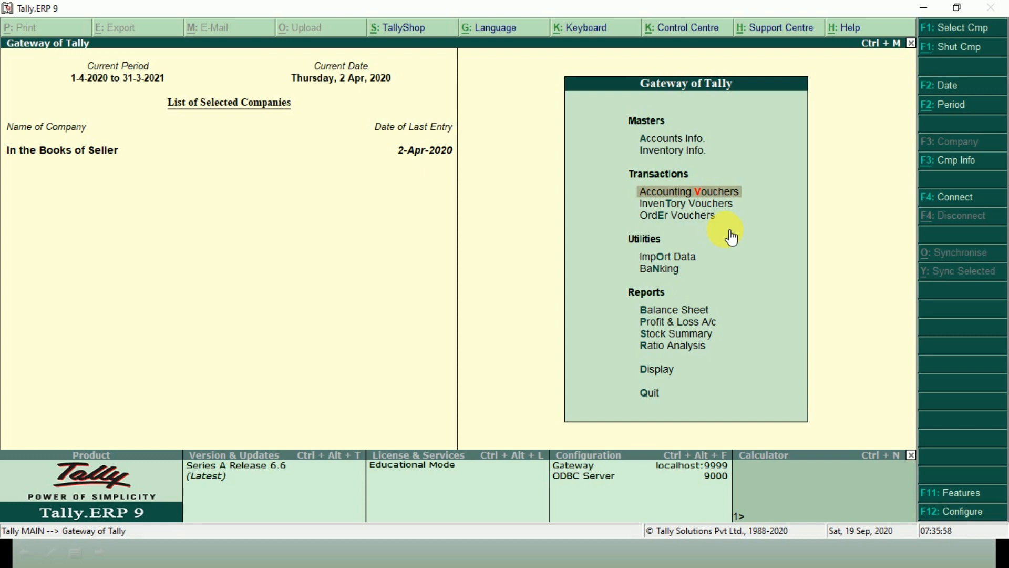
key("Return")
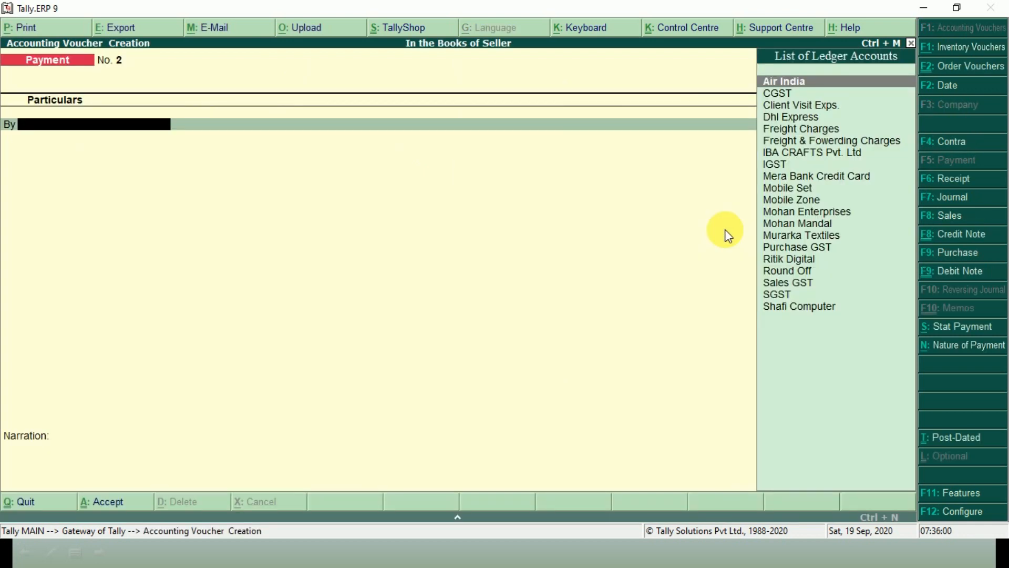
key("F8")
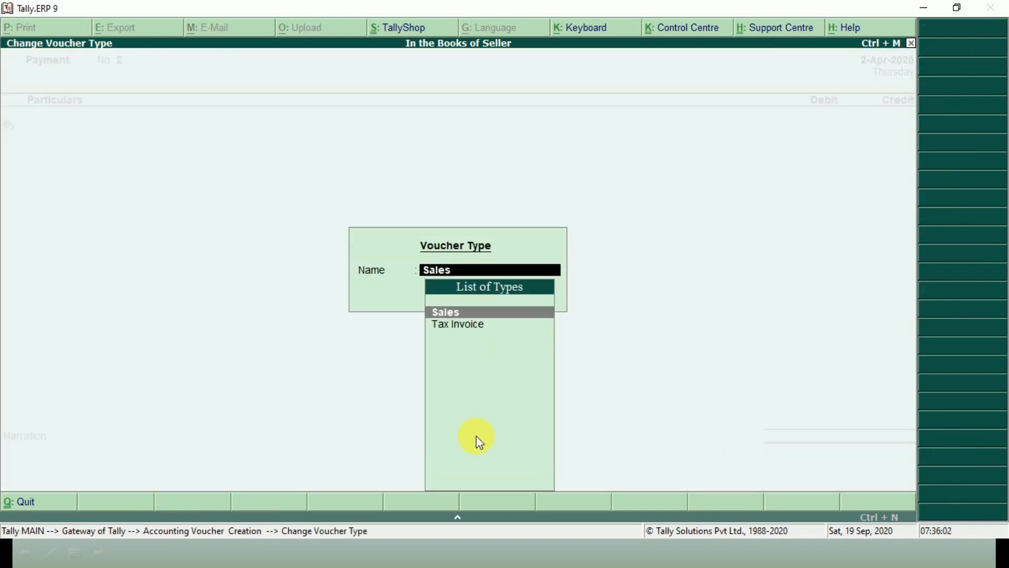
key("Return")
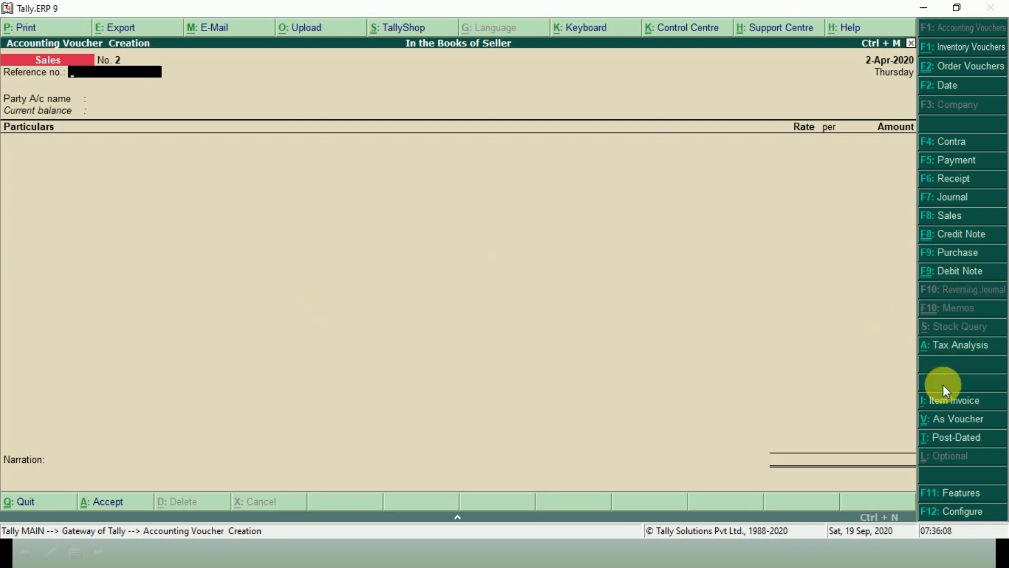
left_click(946, 403)
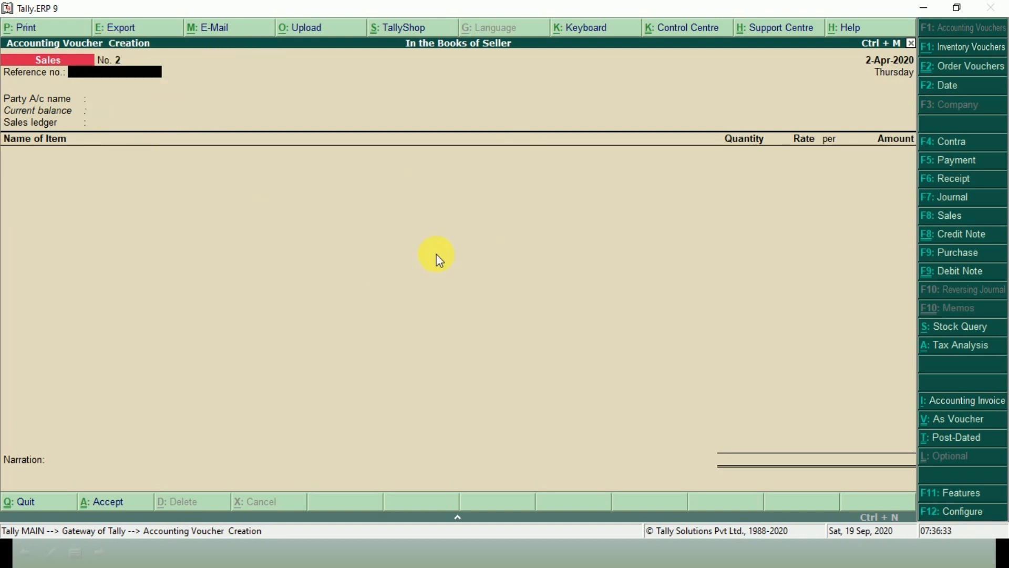
- Leave the reference number blank, choose Shafi Computer as the party, and link delivery note tracking number 1 to the sales invoice
key("Return")
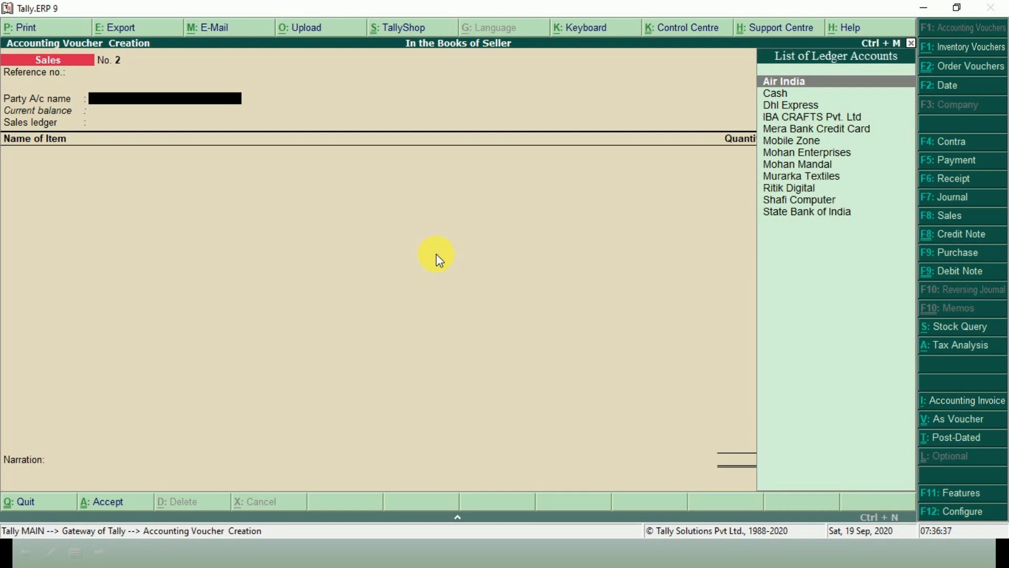
type("SHAFI")
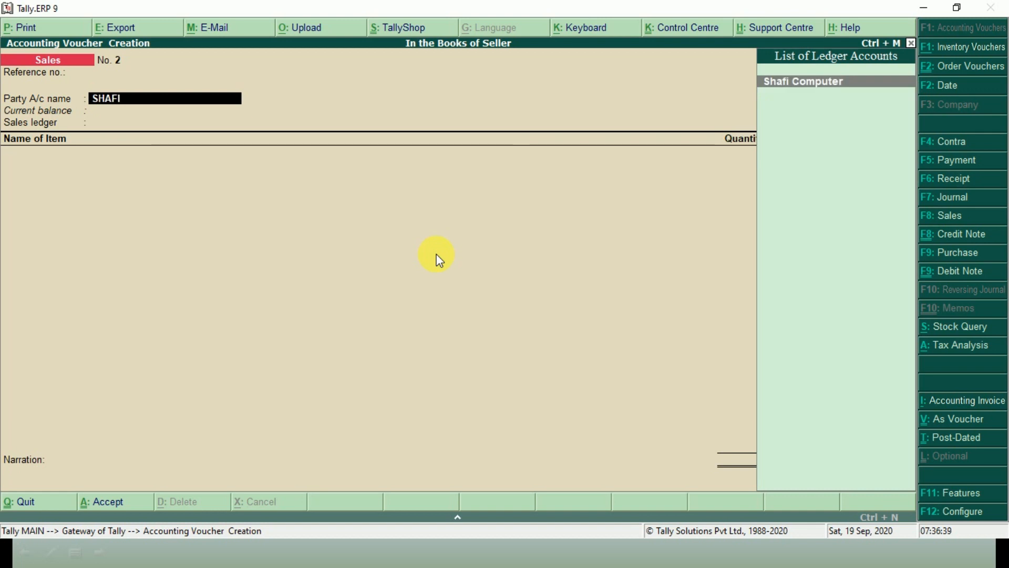
key("Return")
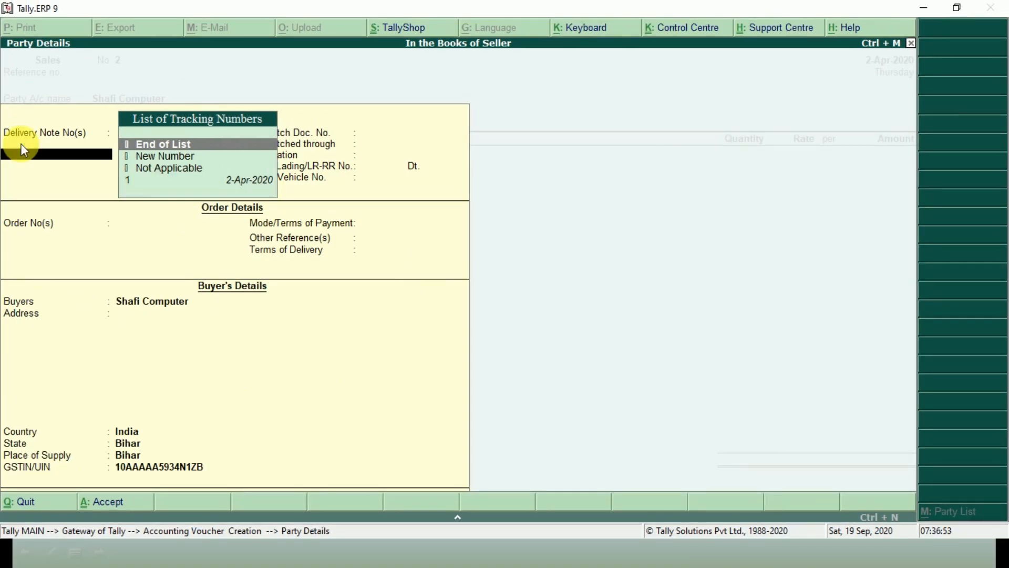
key("Down")
key("Down")
key("Down")
key("Return")
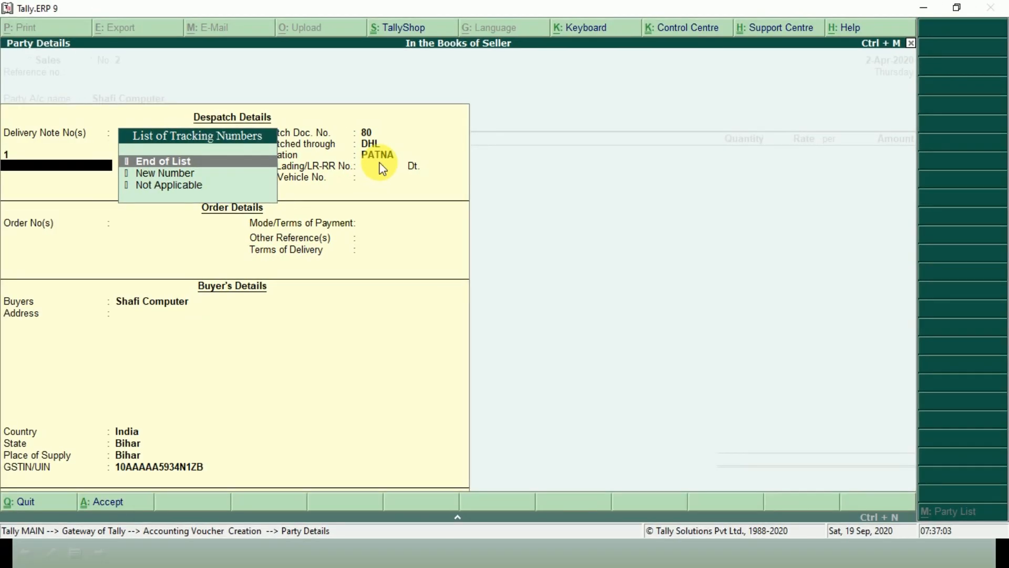
key("Return")
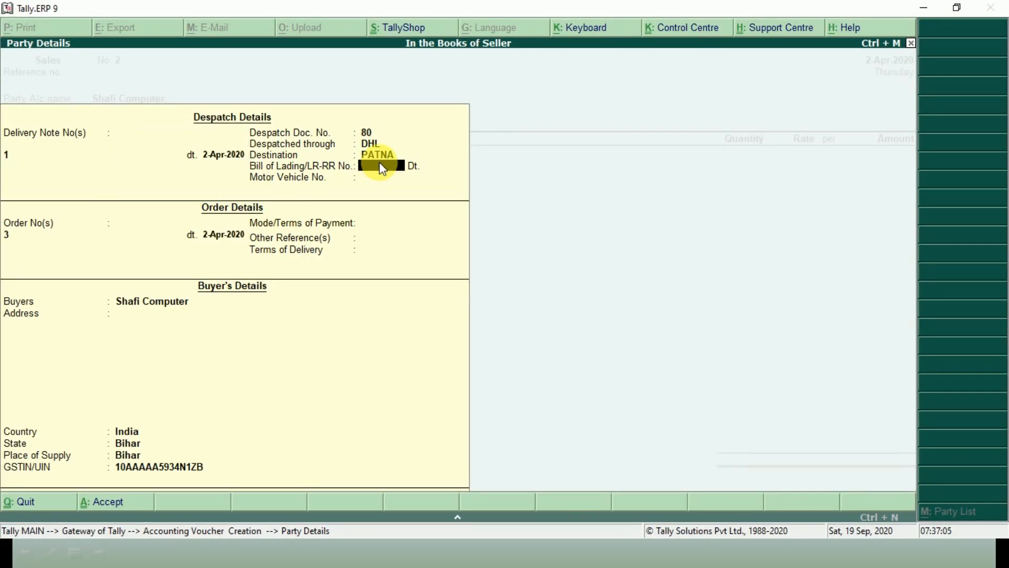
- Accept the remaining despatch, order and buyer details unchanged, and keep Sales GST as the sales ledger
key("Return")
key("Return")
key("Return")
key("Return")
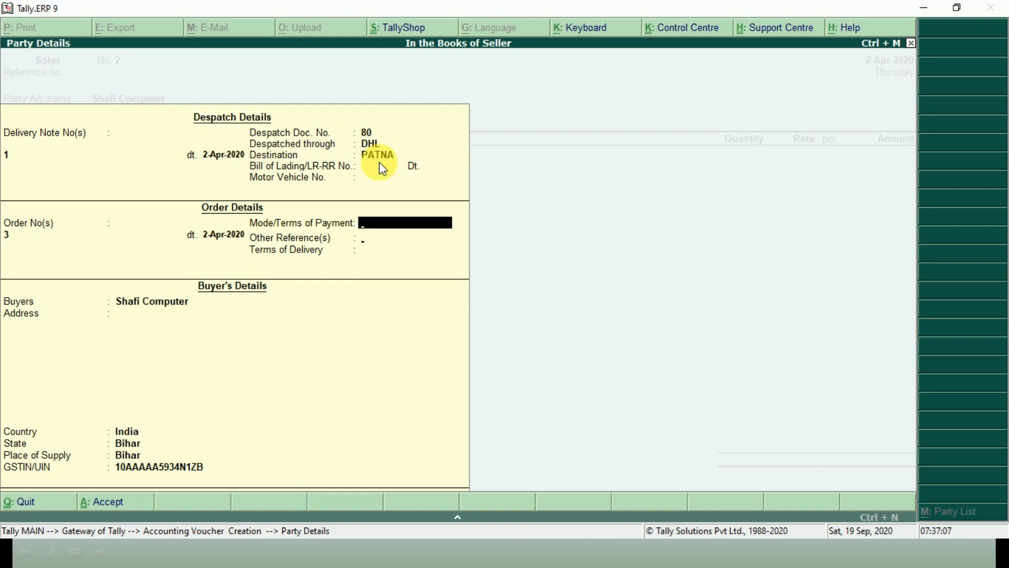
key("Return")
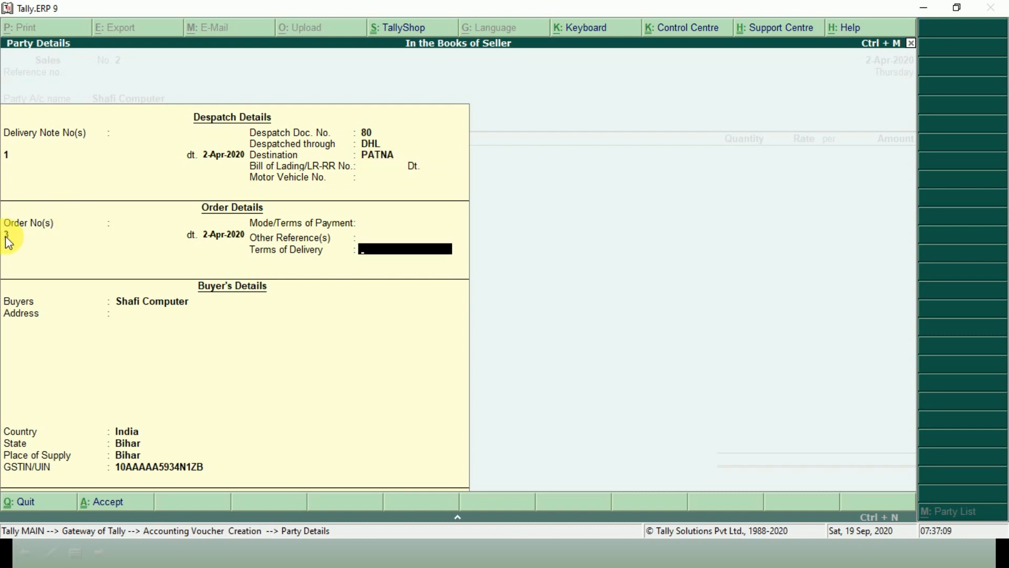
key("Return")
key("Return")
key("Return")
key("Return")
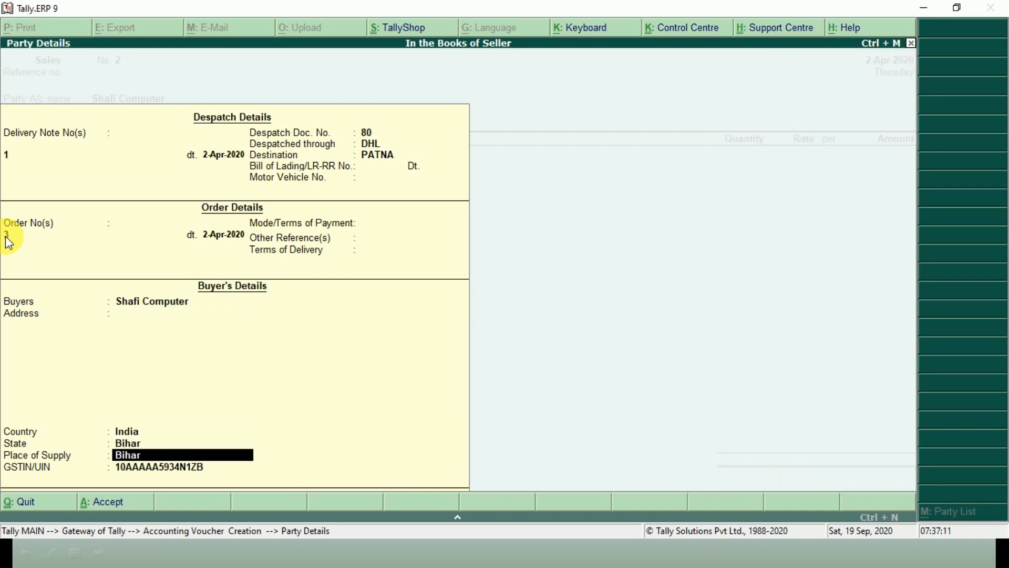
key("Return")
key("Return")
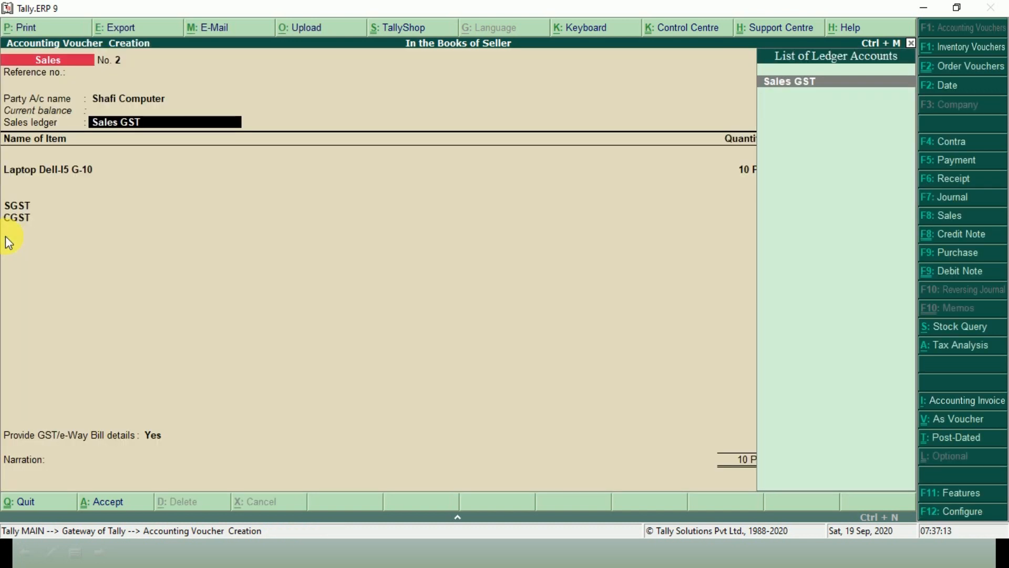
key("Return")
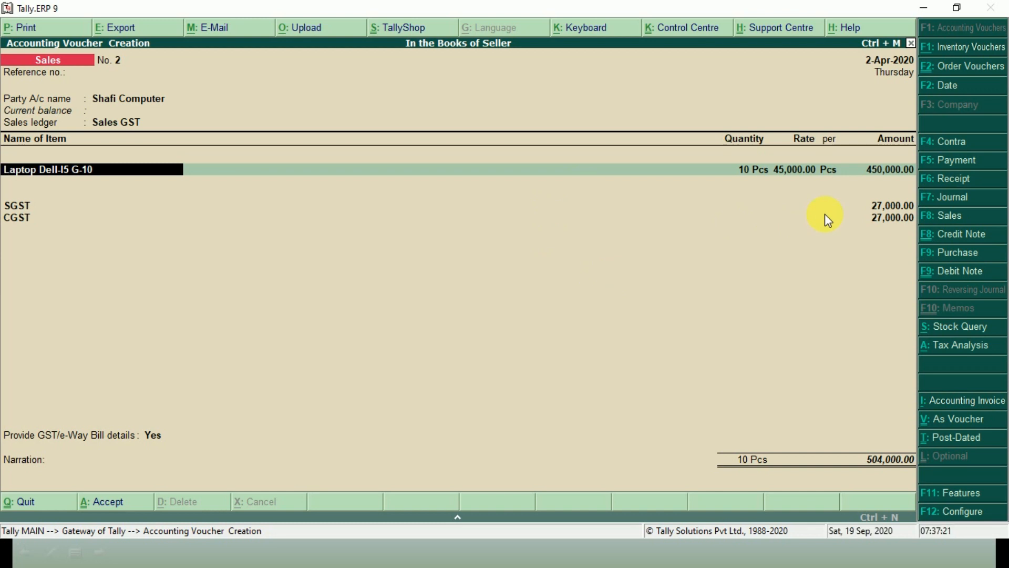
- Accept the Laptop Dell-I5 G-10 allocation of 10 Pcs at 45,000.00 and the SGST and CGST amounts on the sales invoice
key("Return")
key("Return")
key("Return")
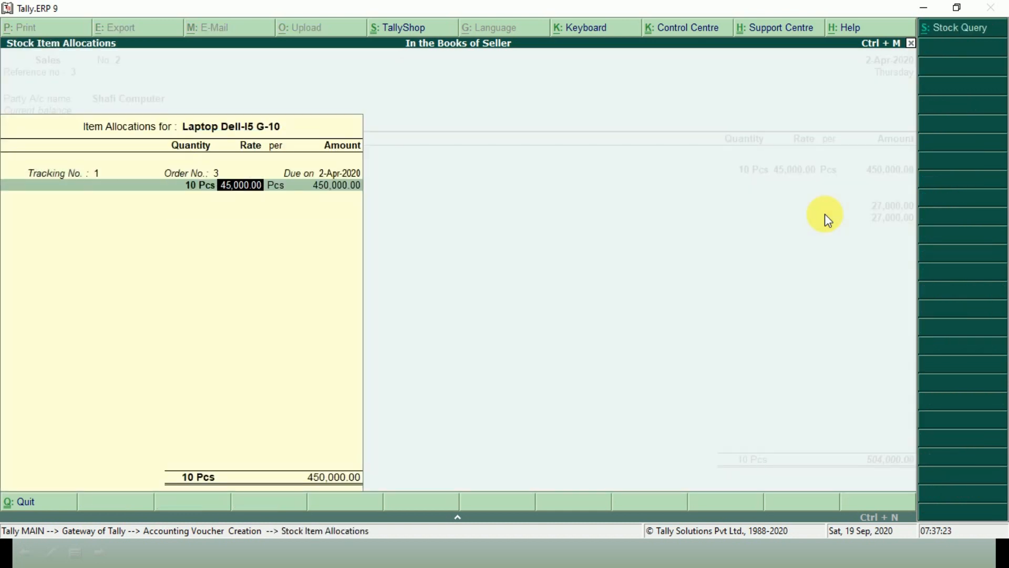
key("Return")
key("Return")
key("Return")
key("Return")
key("Return")
key("Return")
key("Return")
key("Return")
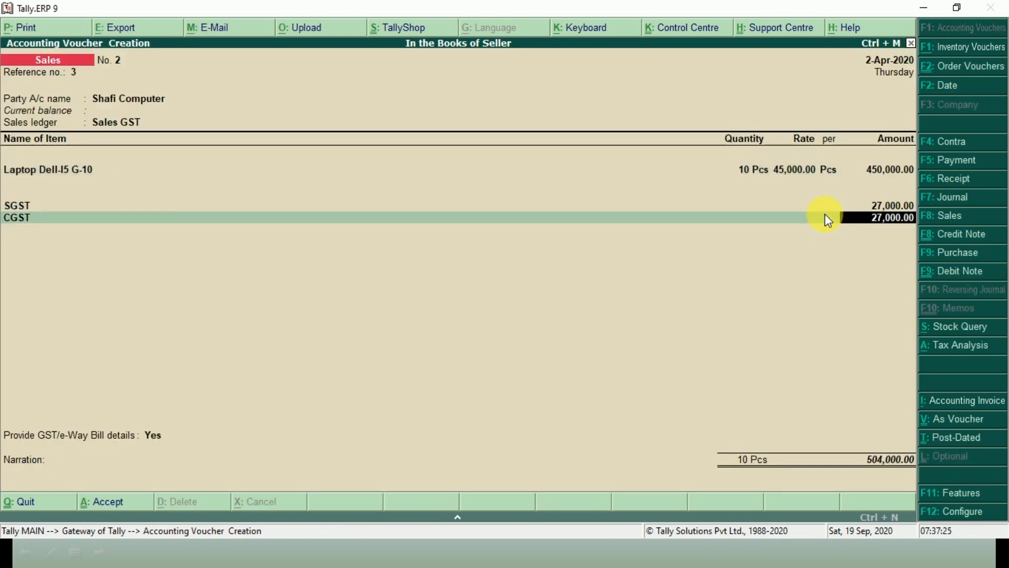
- Set Provide GST/e-Way Bill details to No, leave the narration blank and save the sales invoice
key("Return")
key("Down")
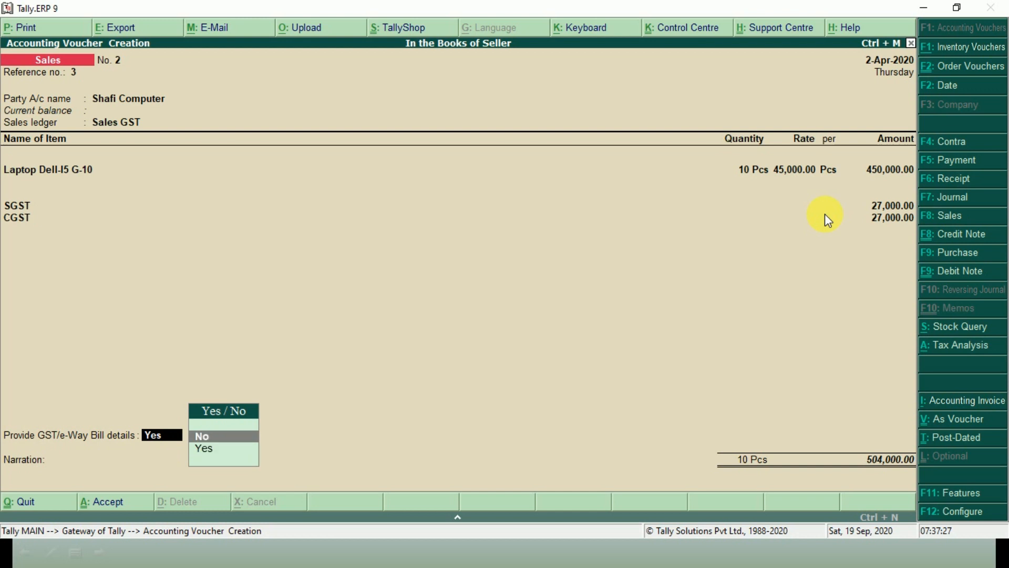
key("Return")
key("Return")
key("Return")
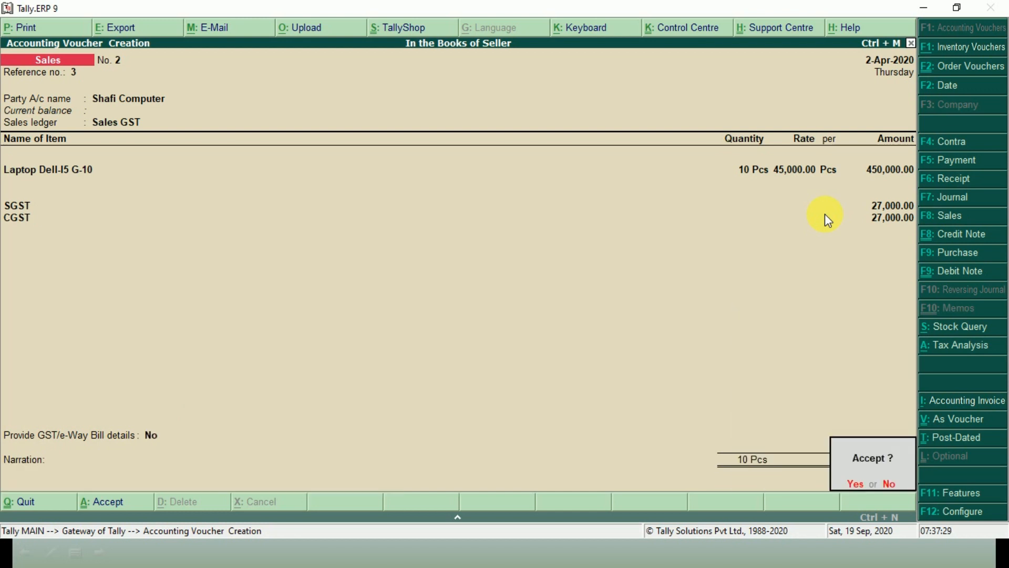
key("Return")
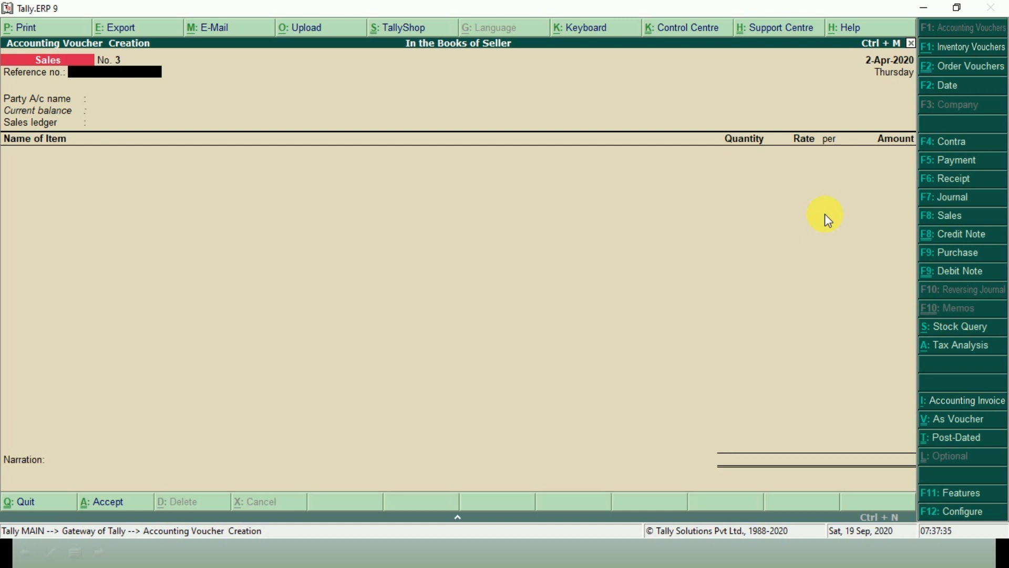
- Reopen the saved sales invoice and examine its printed Tax Invoice in a zoomed preview, then close the preview
key("Page_Up")
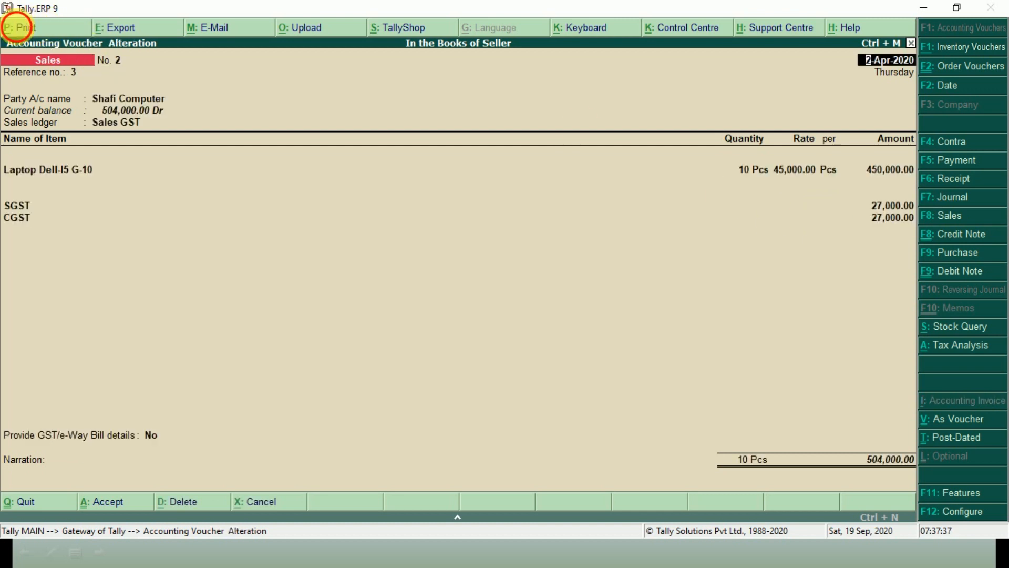
left_click(17, 28)
key("Return")
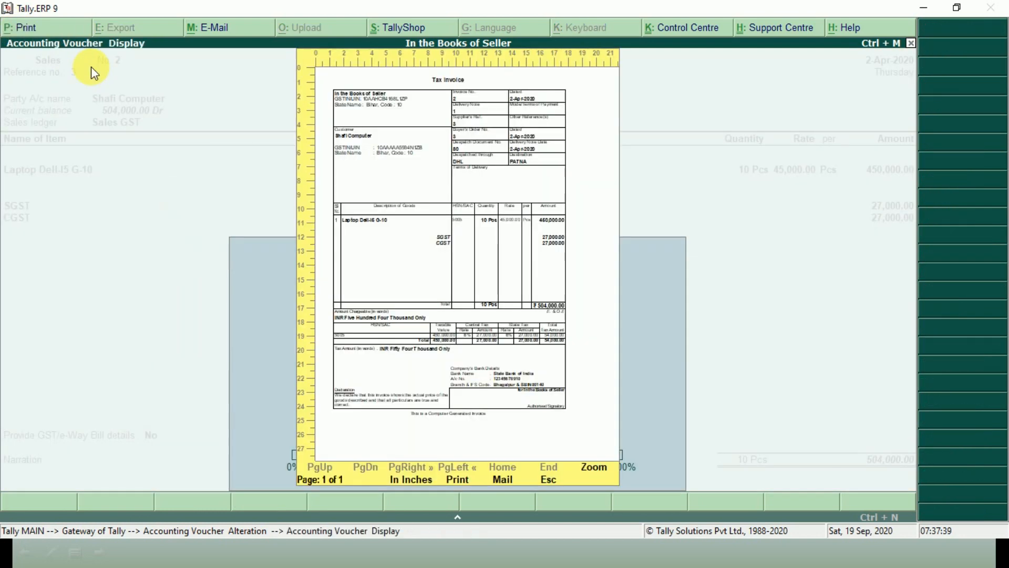
key("alt+z")
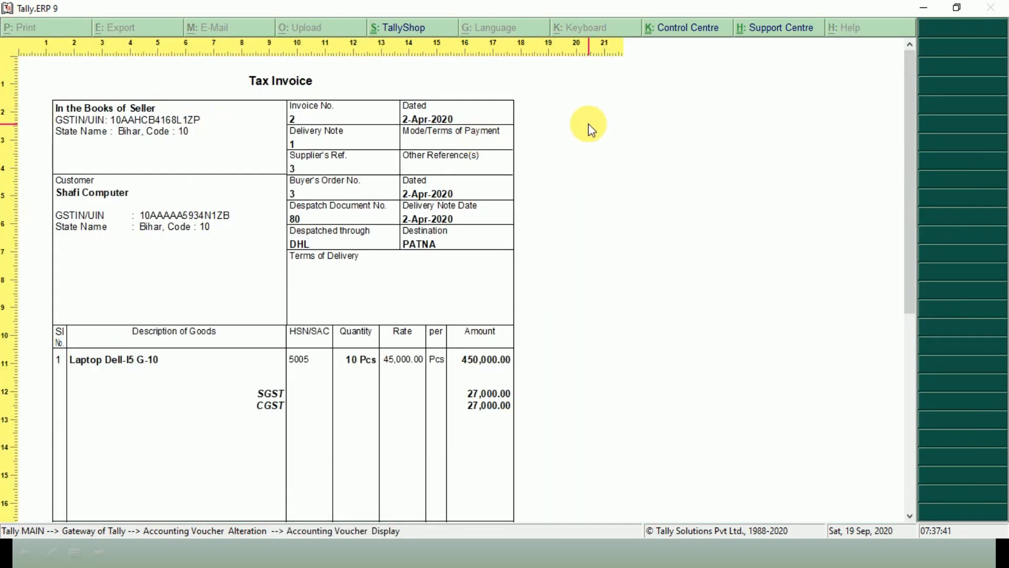
scroll(909, 192, "down", 1)
left_click_drag(909, 190, 939, 161)
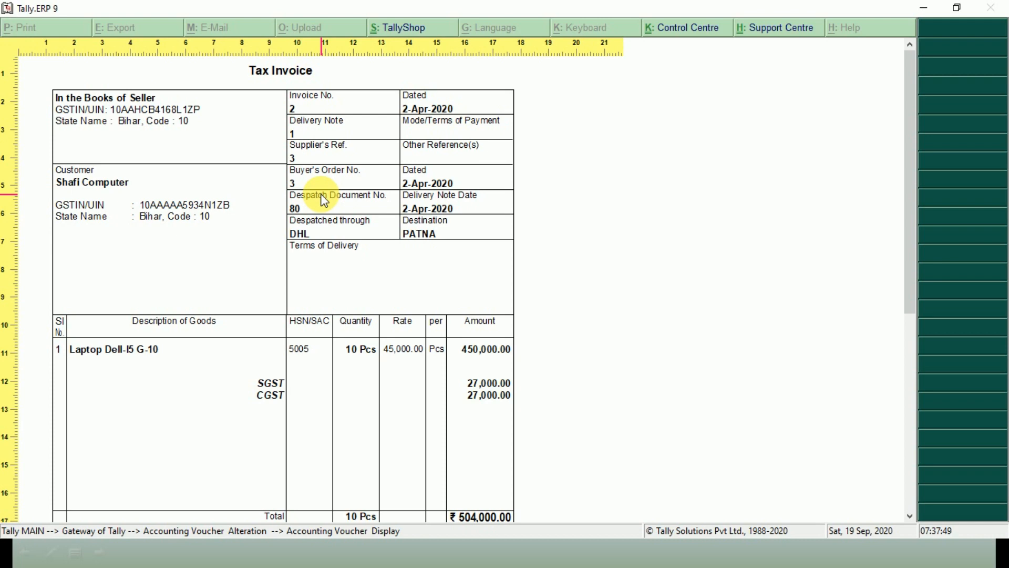
key("alt+z")
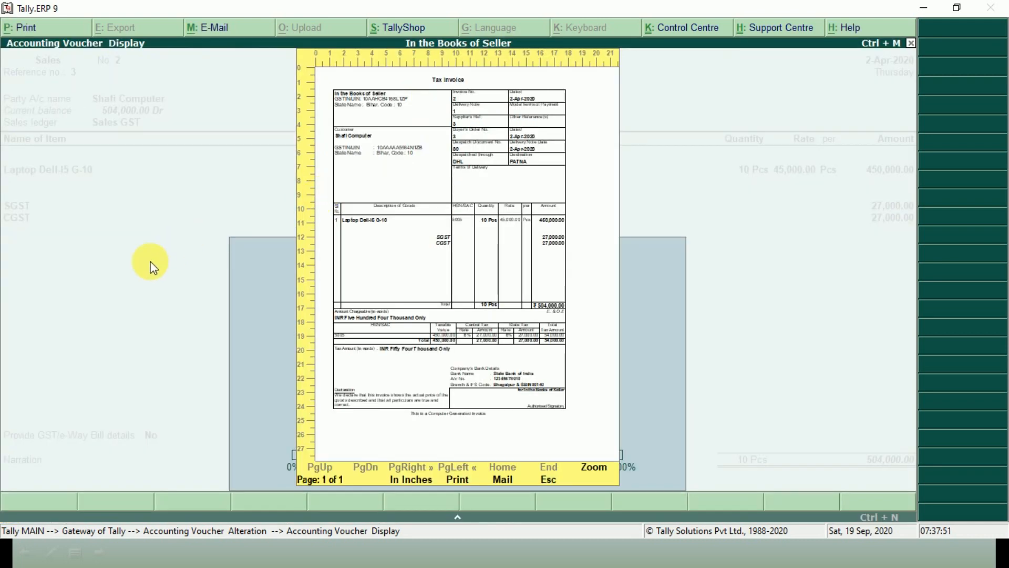
key("Escape")
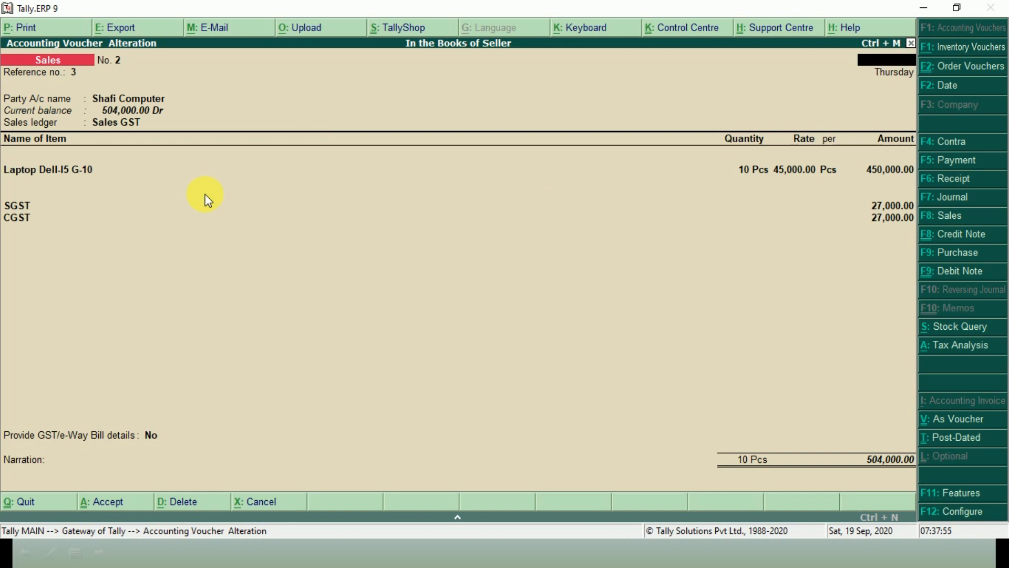
- Leave voucher entry and display the seller's Profit & Loss account in detailed form
key("Escape")
key("y")
key("Escape")
key("y")
key("Escape")
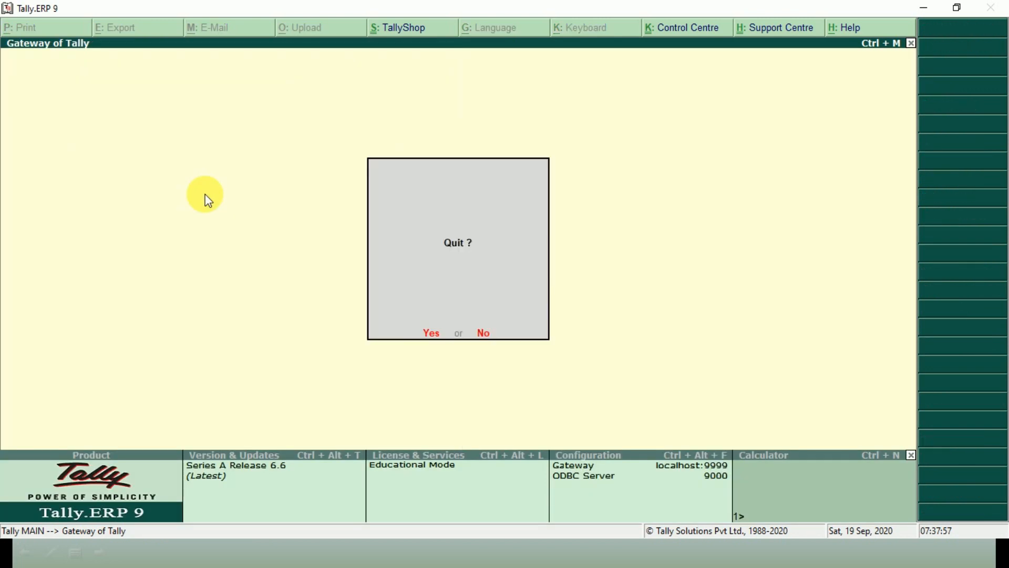
key("n")
key("p")
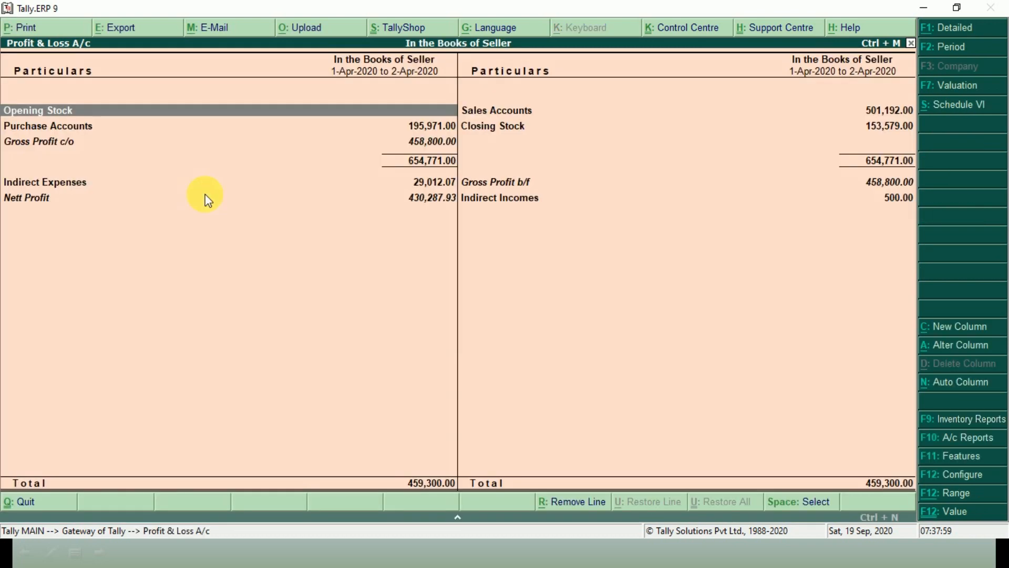
key("alt+F1")
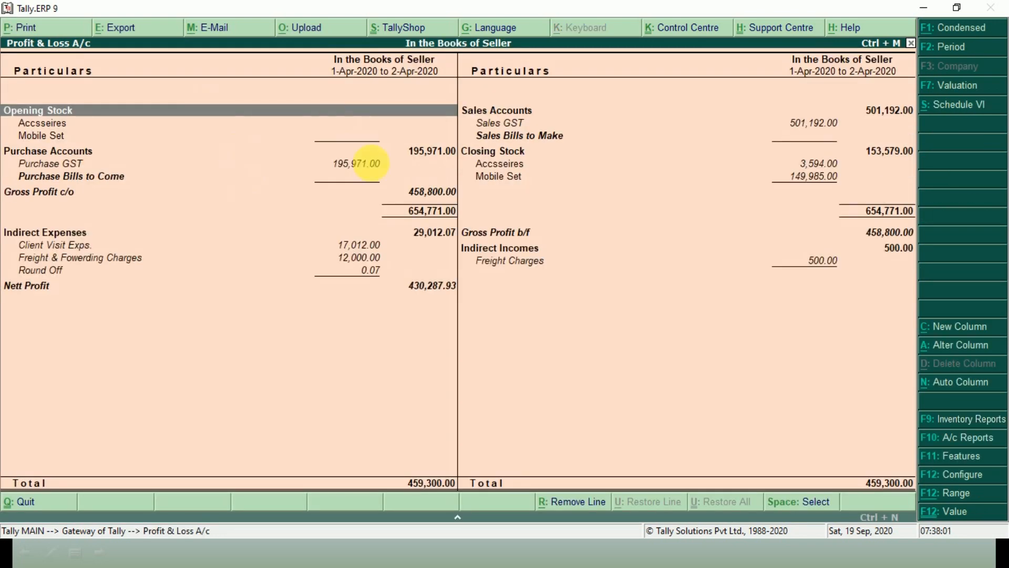
- Check the Sales Bills to Make report for pending sales bills and the Sales GST line in the Profit & Loss account
left_click(518, 138)
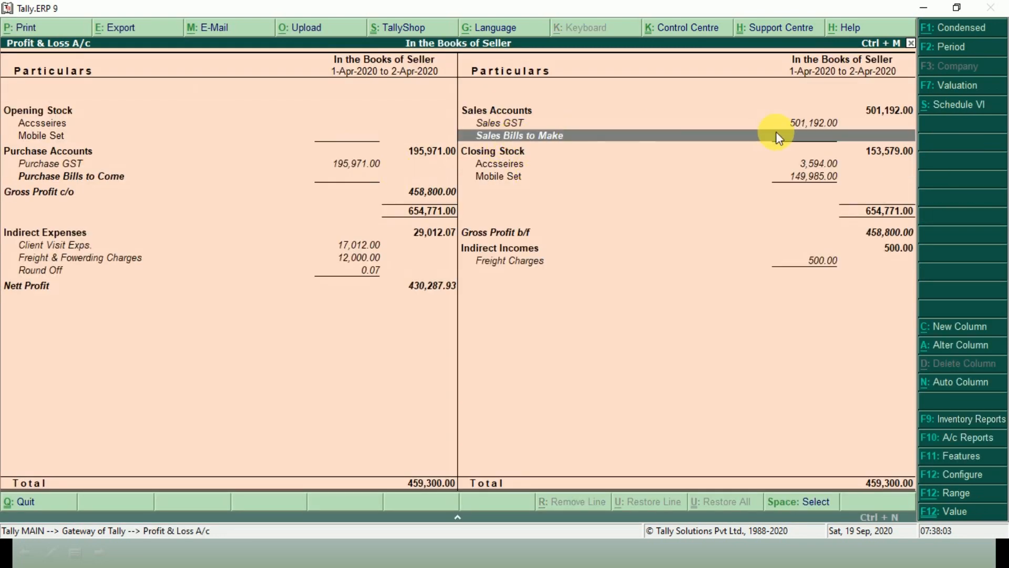
left_click(812, 146)
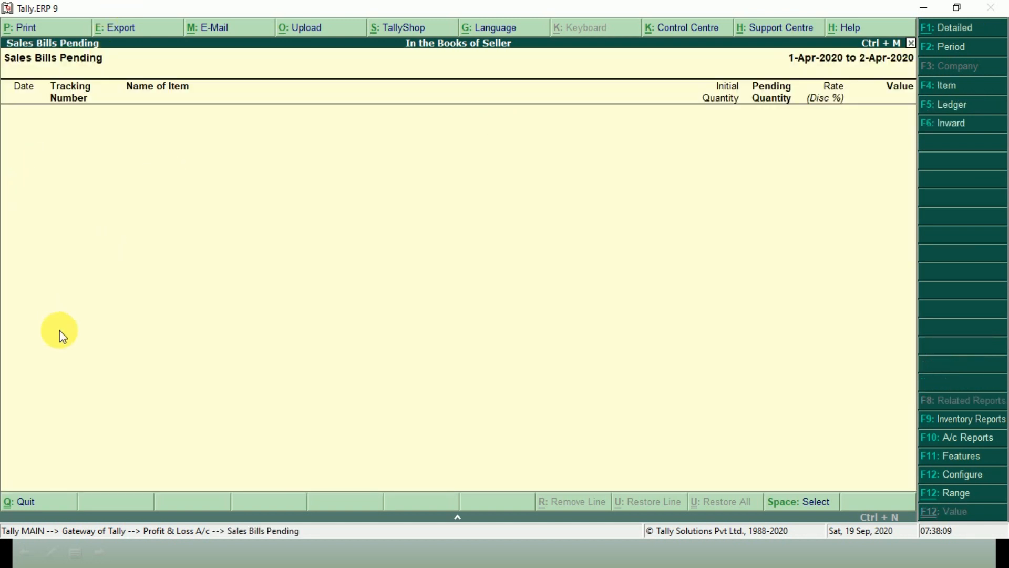
key("Escape")
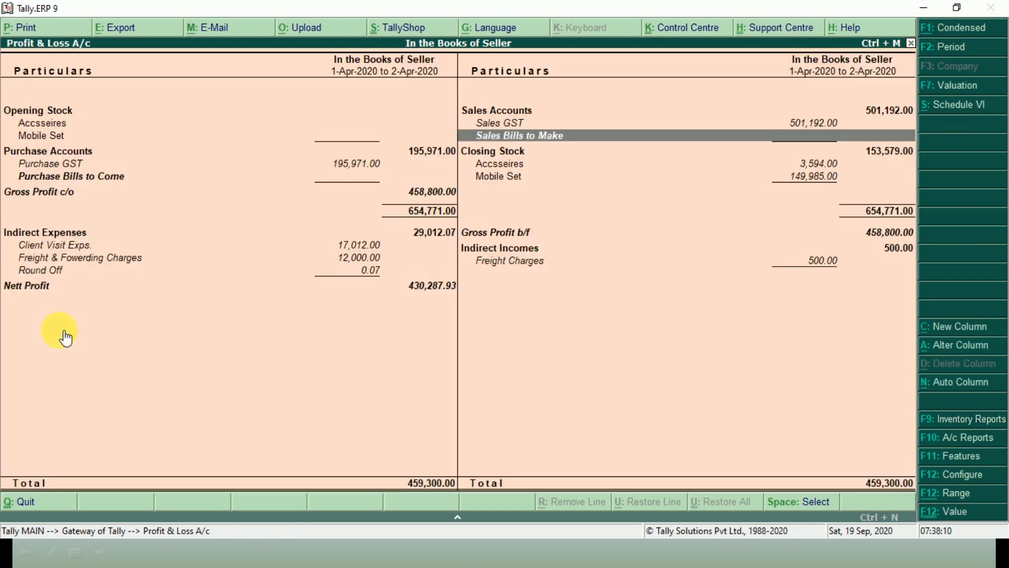
left_click(513, 126)
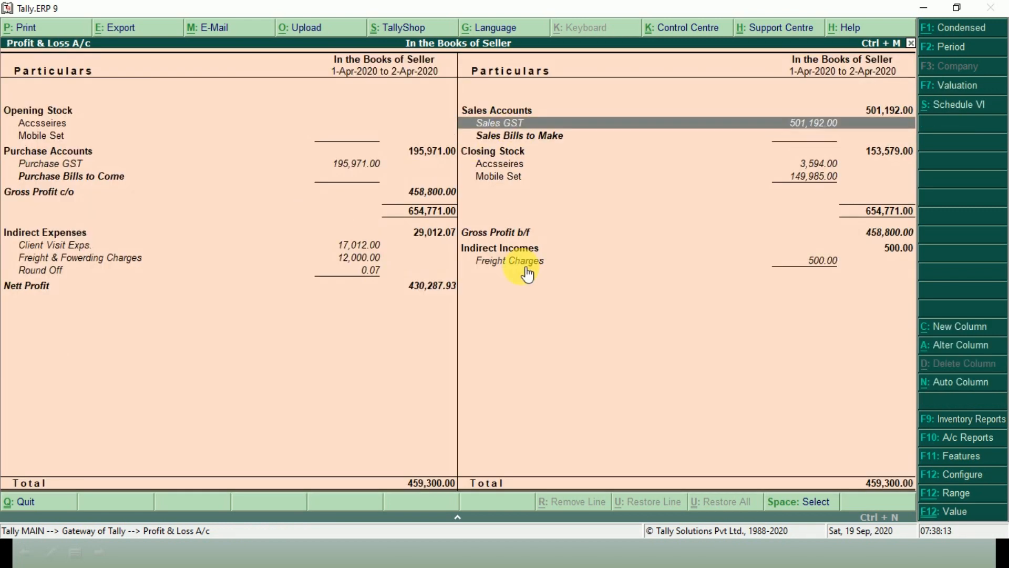
- Leave the Profit & Loss account and display the ledger vouchers of Shafi Computer in the seller's books
key("Escape")
key("Escape")
key("Escape")
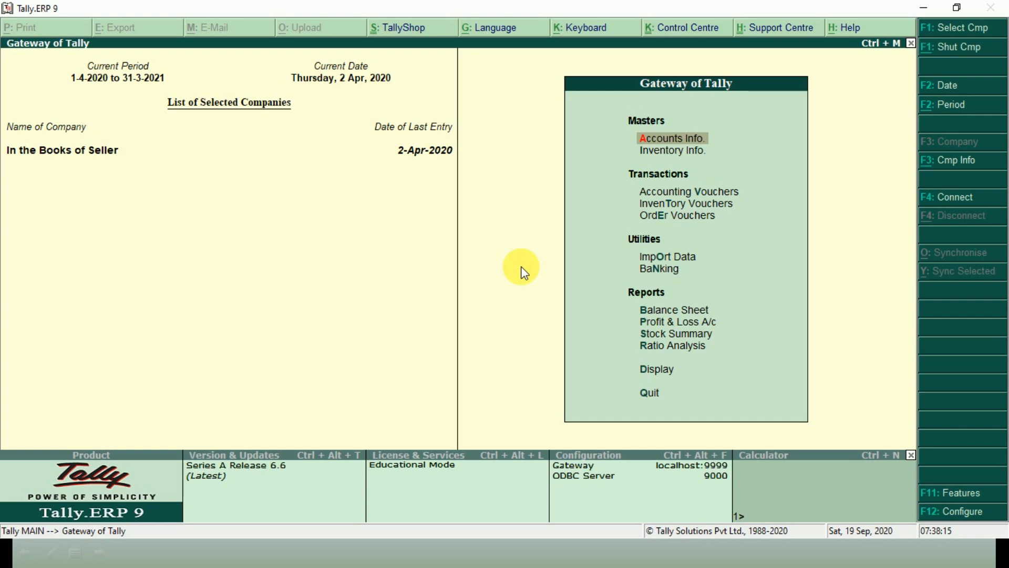
key("d")
key("a")
type("l")
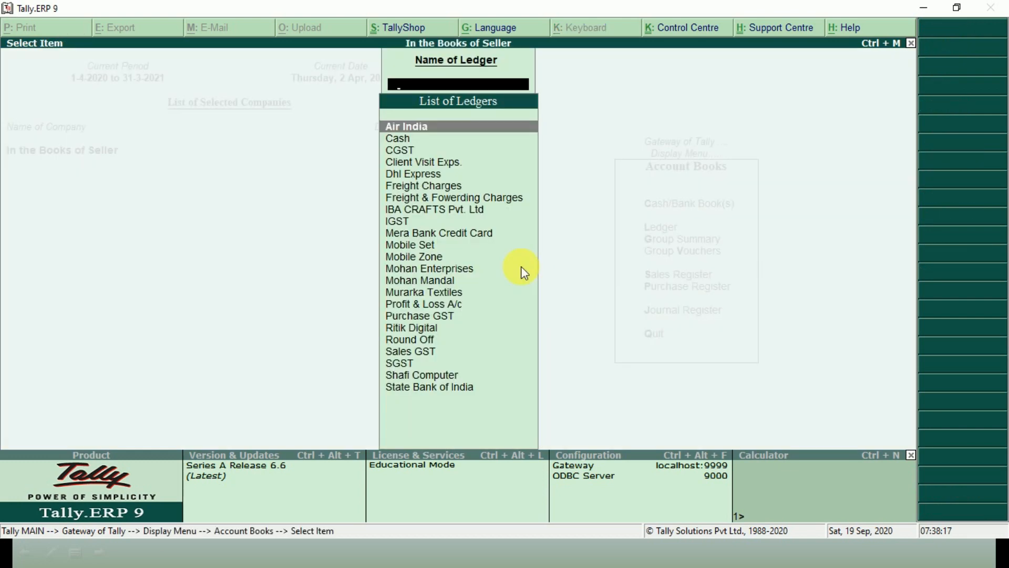
type("SHAFI")
key("Return")
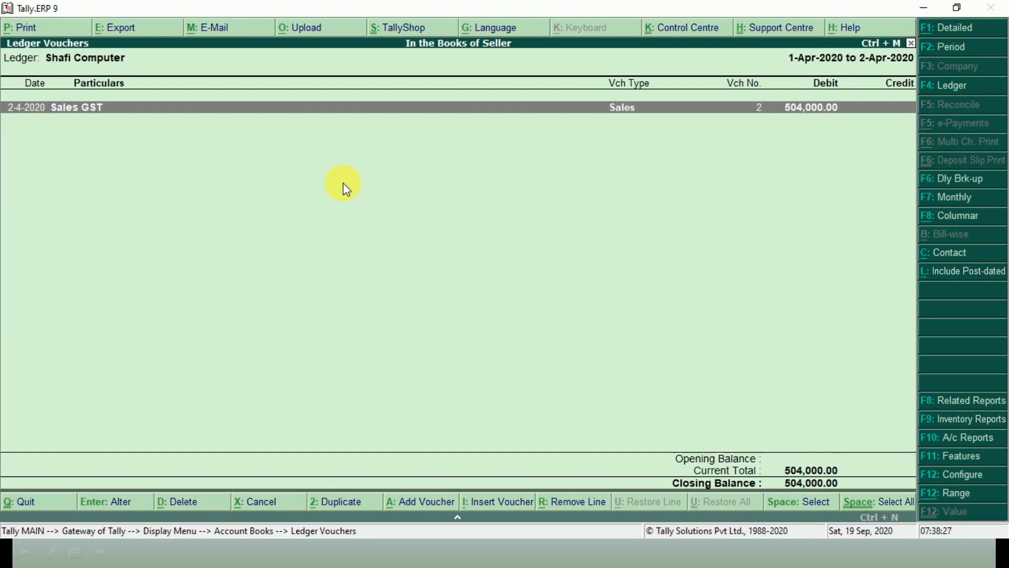
- Switch to the purchaser's books in the other Tally window and start a Purchase voucher in item invoice mode
key("alt+Tab")
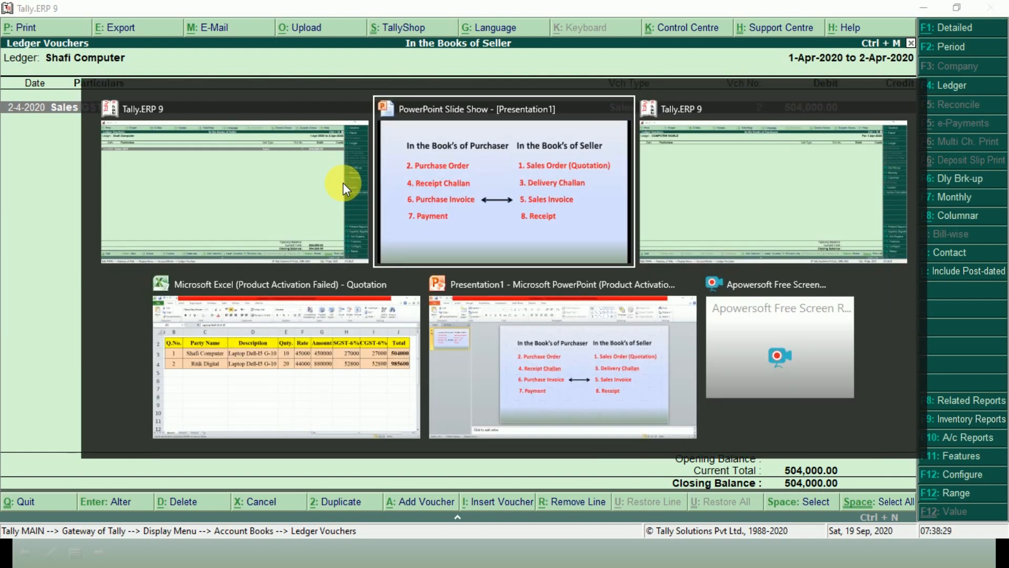
key("Escape")
key("Escape")
key("Escape")
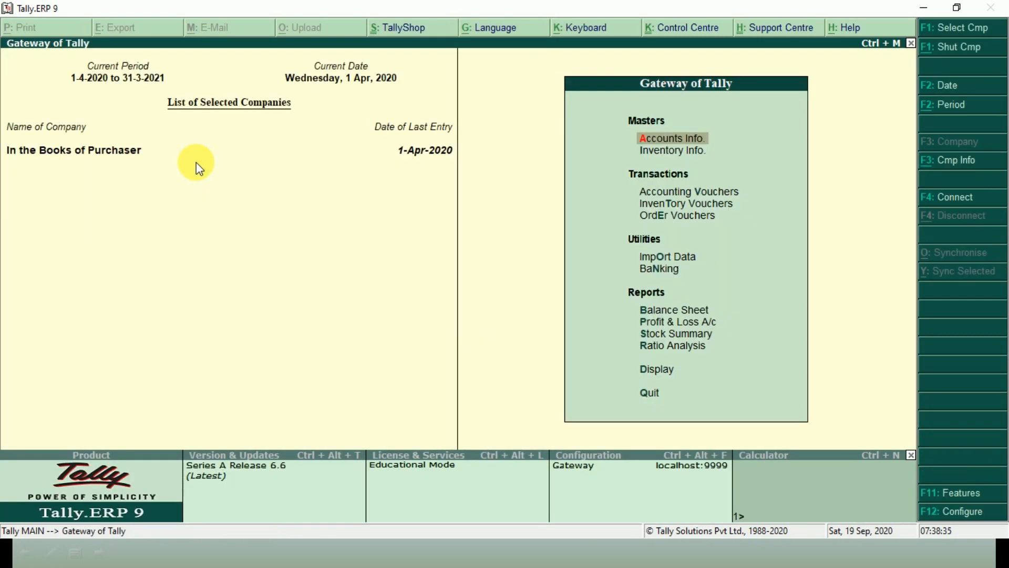
left_click(703, 193)
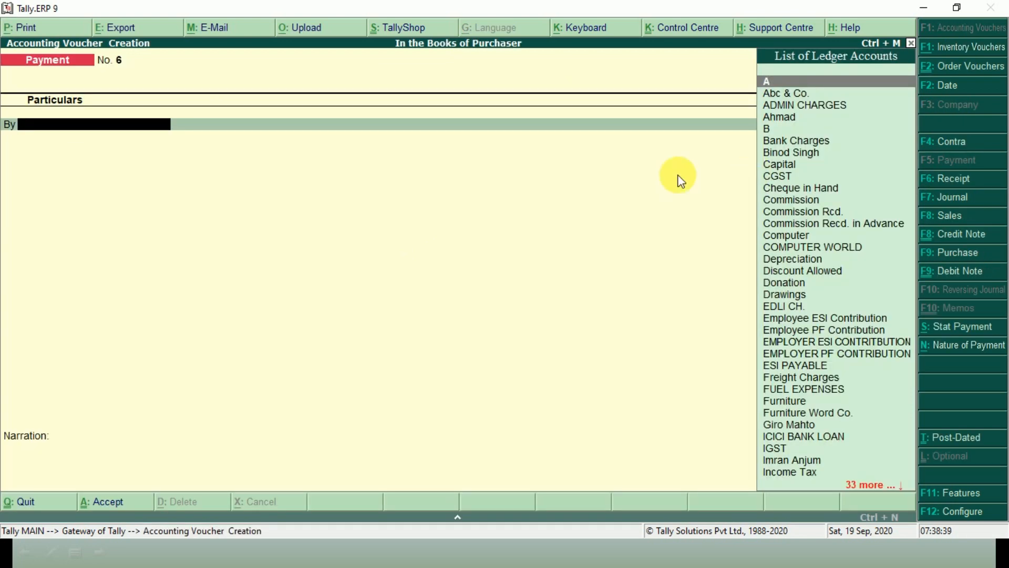
left_click(968, 253)
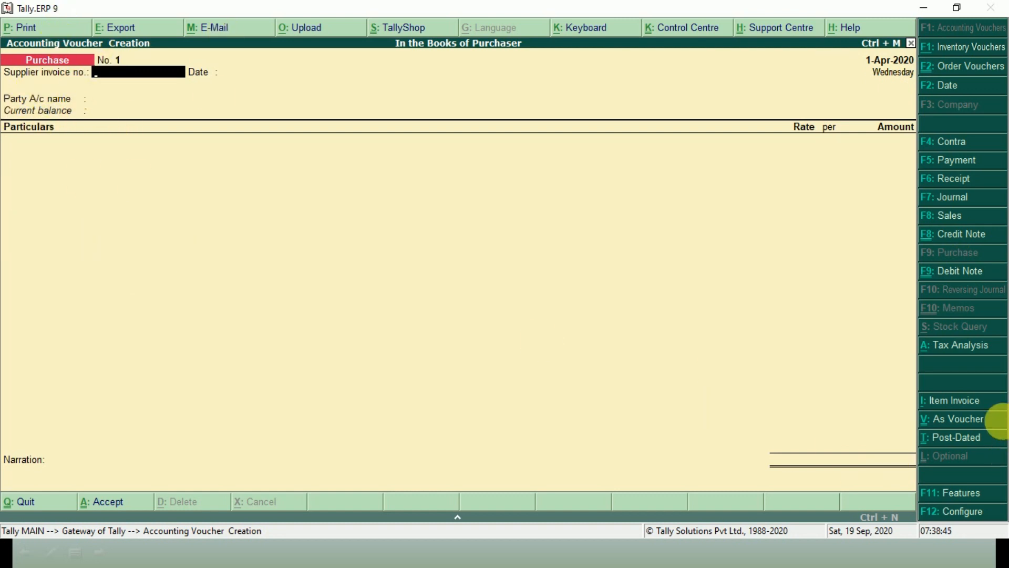
left_click(980, 401)
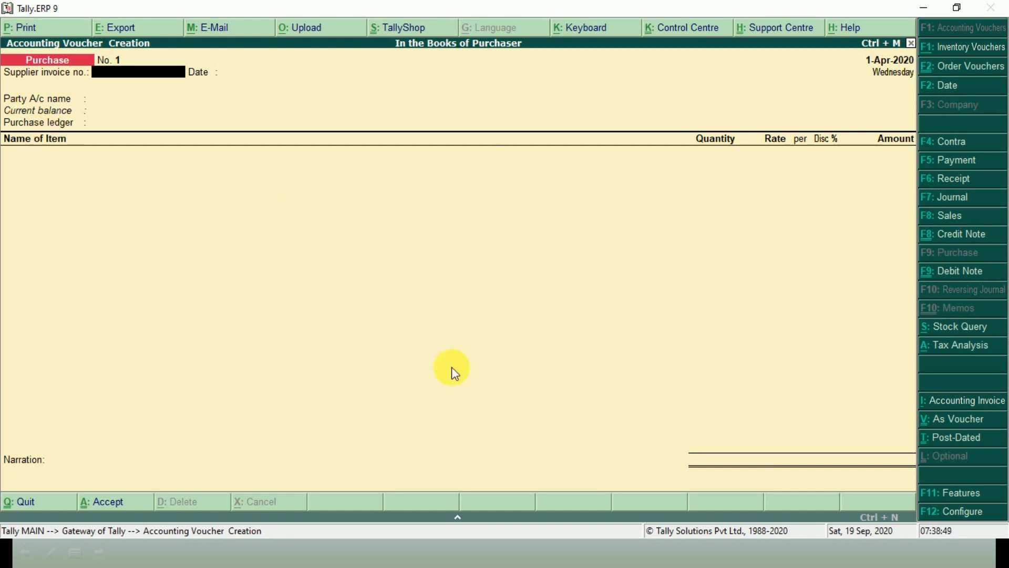
- Enter supplier invoice number 1 dated 2-Apr-2020 and set the purchase voucher date to 2-Apr-2020
type("1")
key("Return")
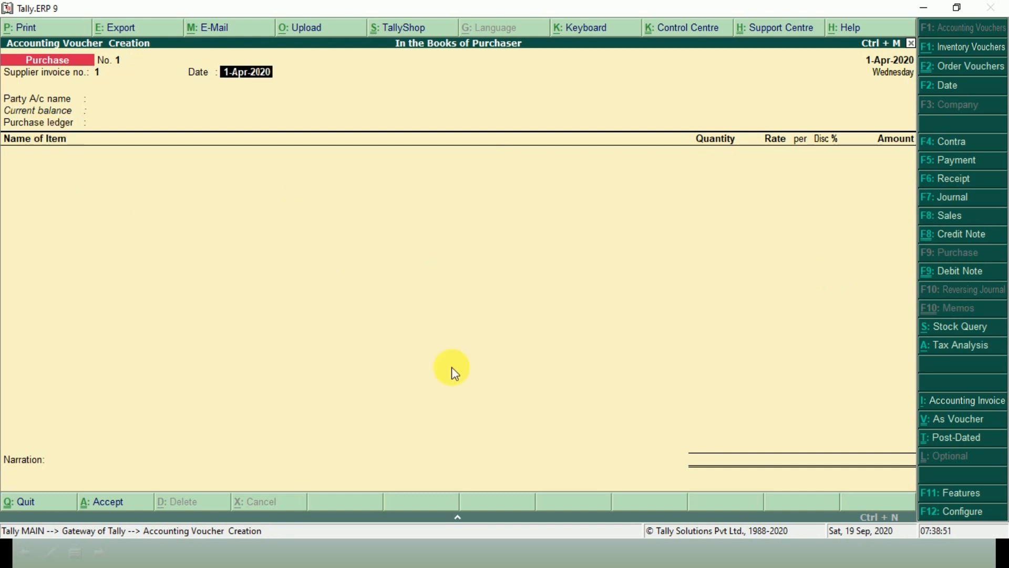
type("2.")
key("F2")
key("Return")
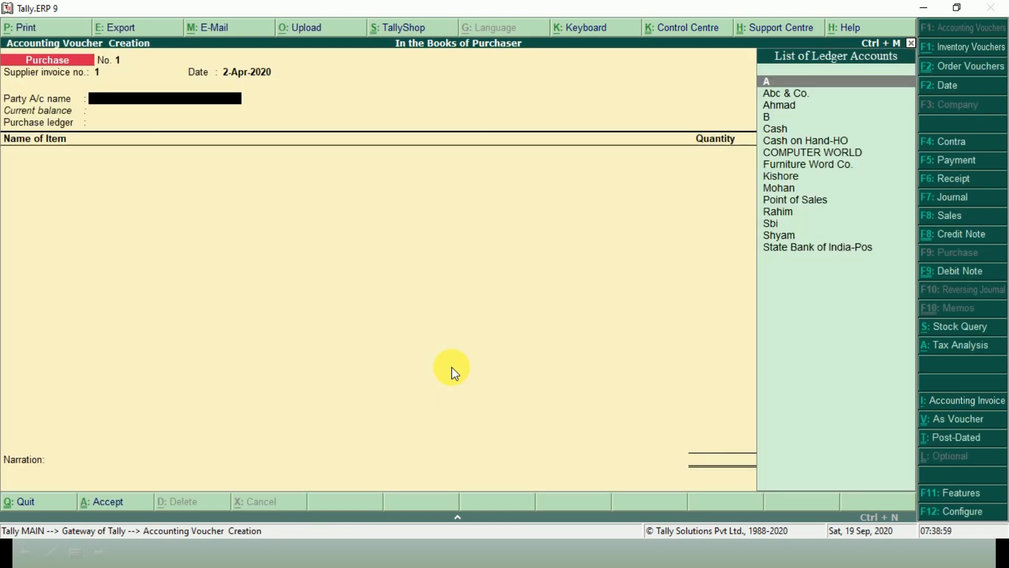
type("2")
key("Return")
- Choose COMPUTER WORLD as the party and link receipt note tracking number 1 to the purchase invoice
type("COM")
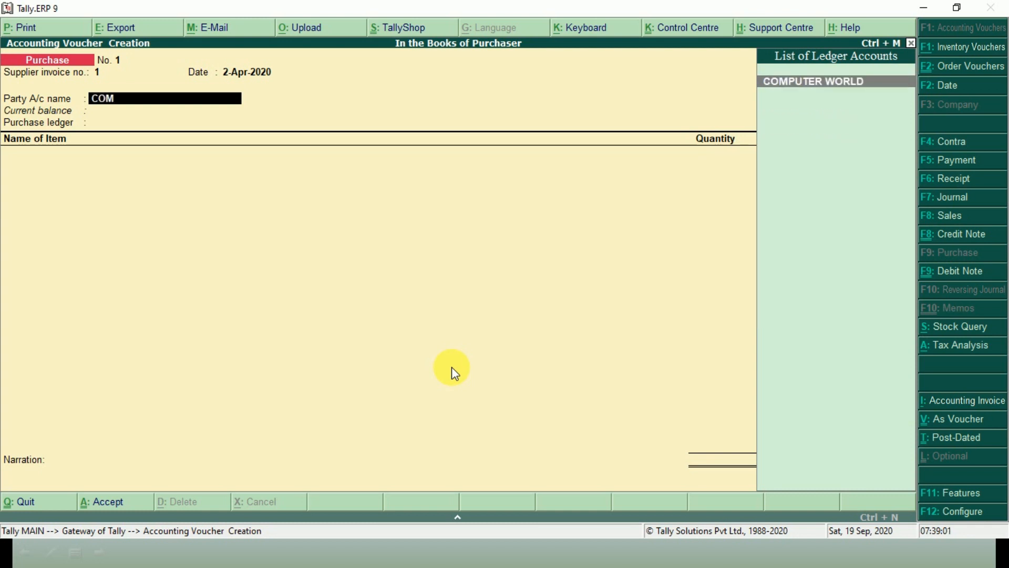
key("Return")
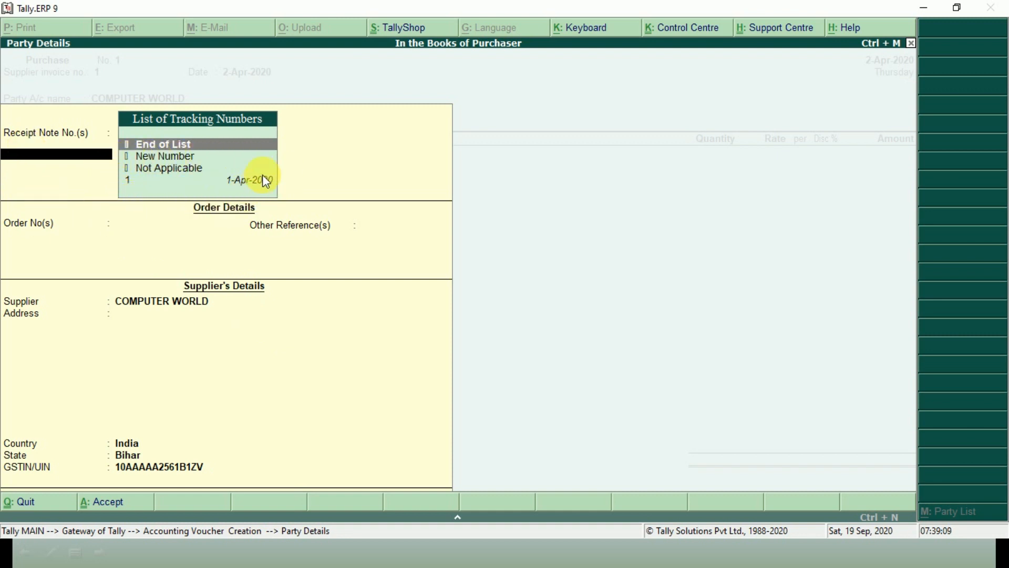
key("Down")
key("Down")
key("Down")
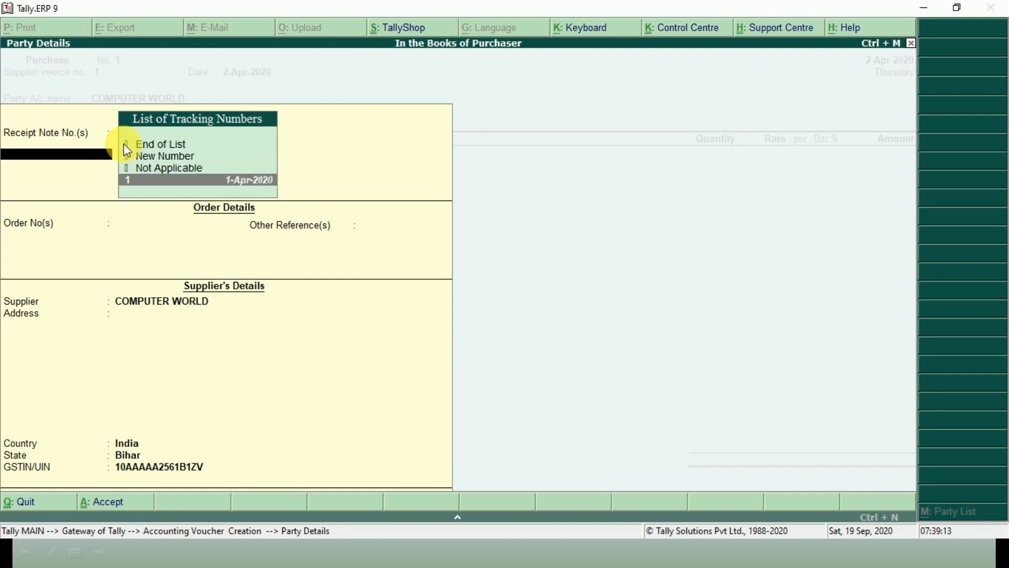
key("Return")
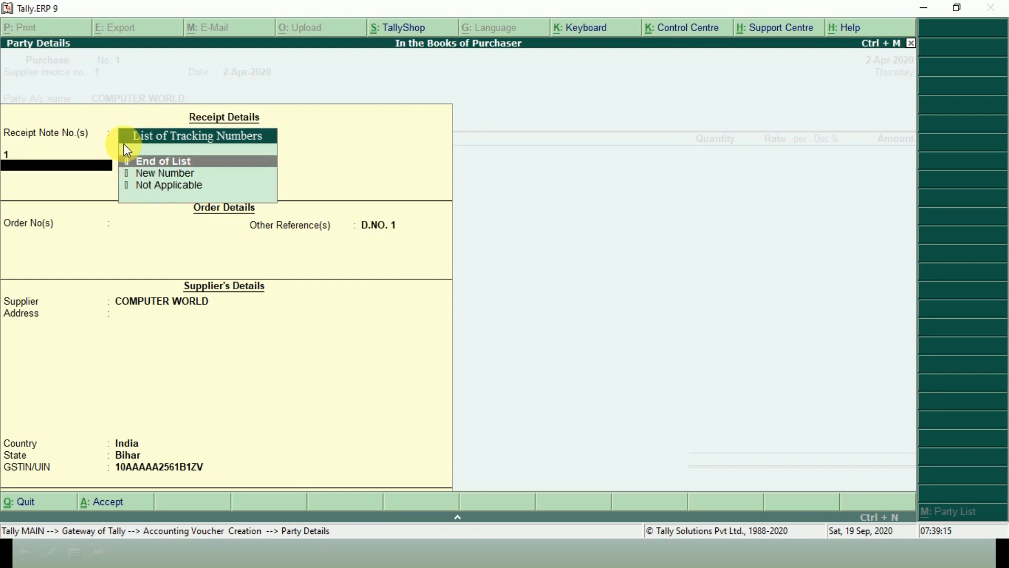
key("Return")
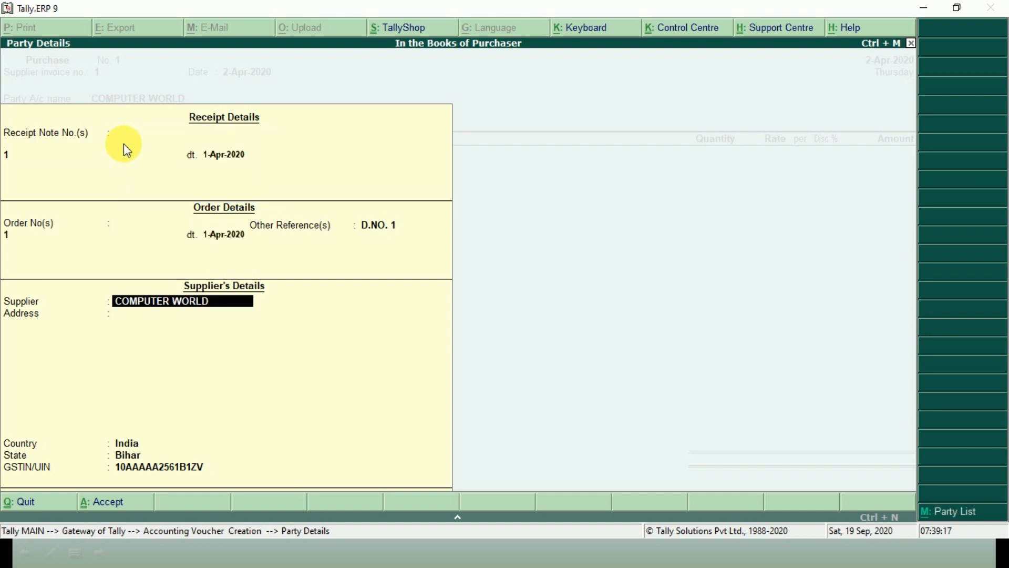
- Accept the supplier's details unchanged and keep Purchase GST as the purchase ledger
key("Return")
key("Return")
key("Return")
key("Return")
key("Return")
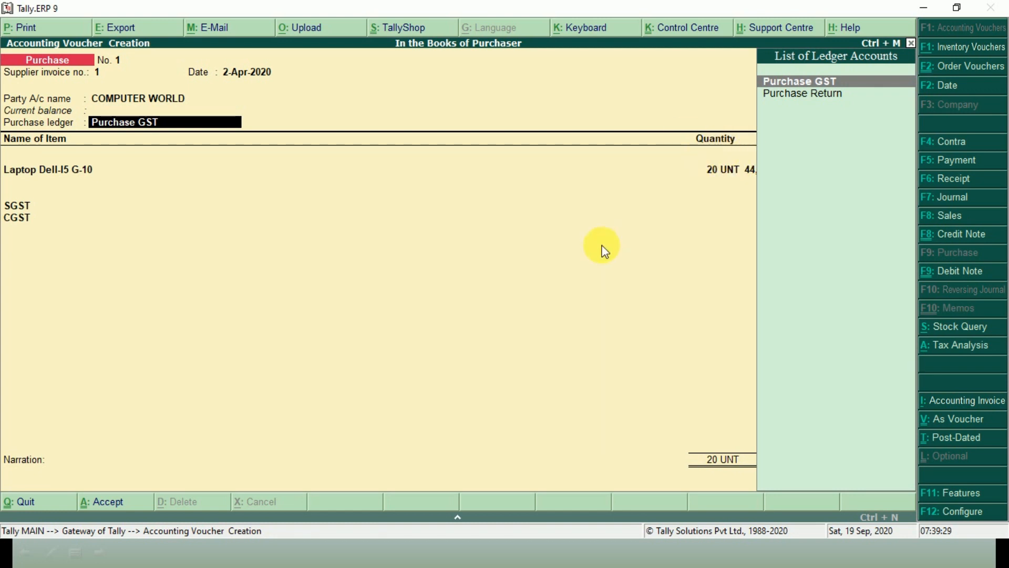
key("Return")
- Keep the purchase invoice's item allocation for Laptop Dell-I5 G-10: 20 UNT at 44,000 under tracking number 1 and order number 1
key("Return")
key("Return")
key("Return")
key("Return")
key("Return")
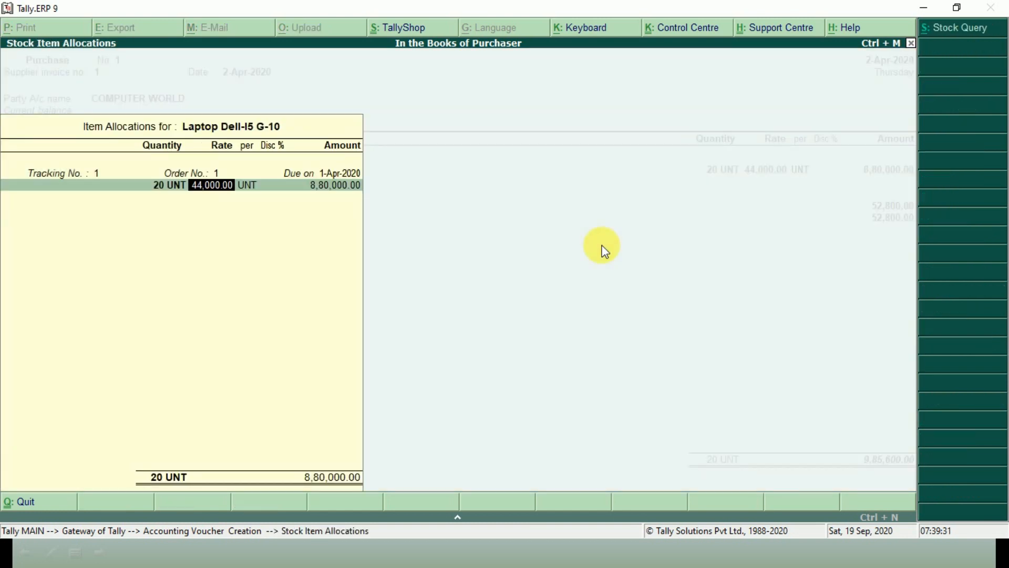
key("Return")
key("Return")
key("Return")
key("Return")
key("Return")
key("Return")
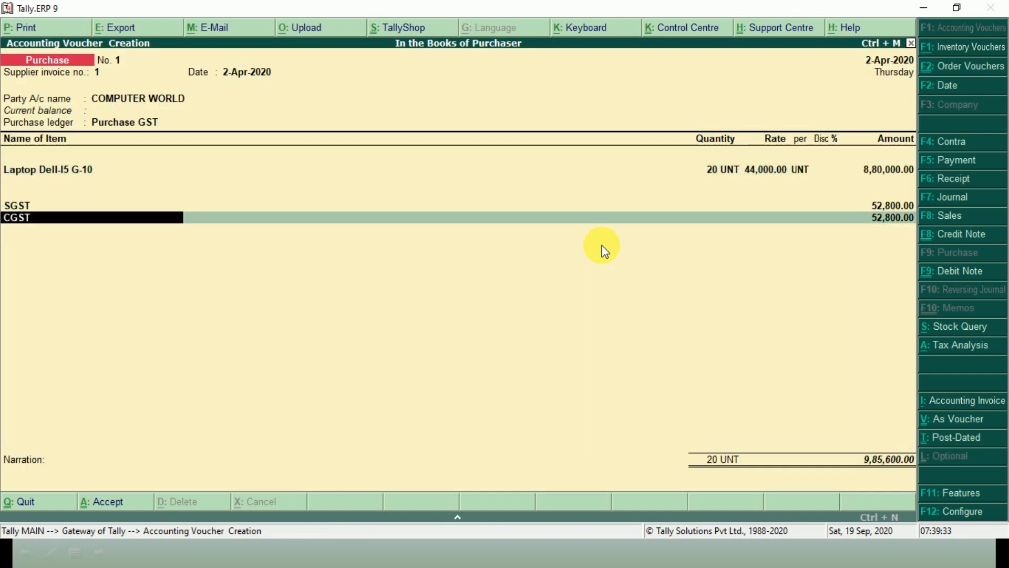
- Keep the CGST tax line, leave the narration blank and save the purchase invoice
key("Return")
key("Return")
key("Return")
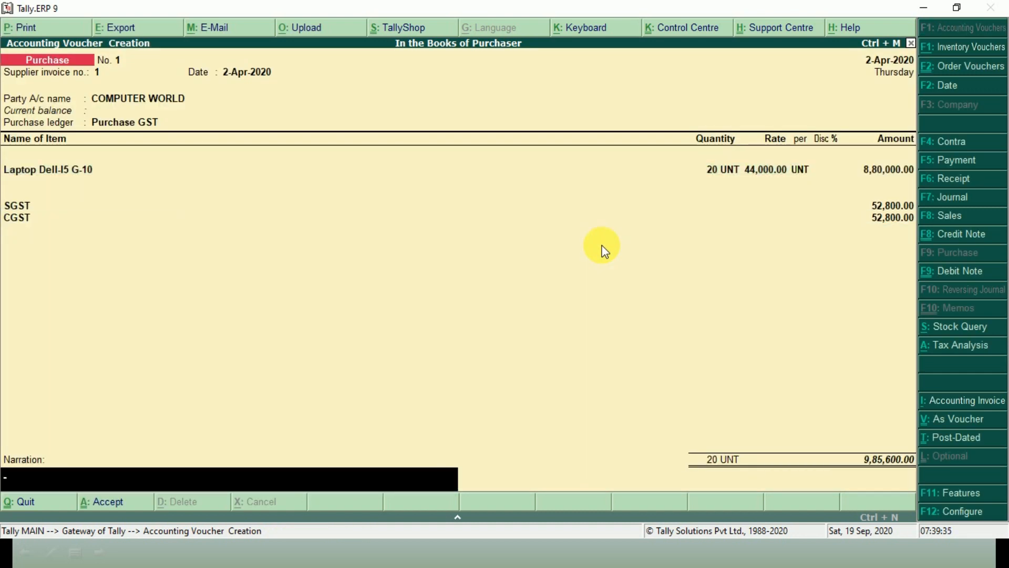
key("Return")
key("Return")
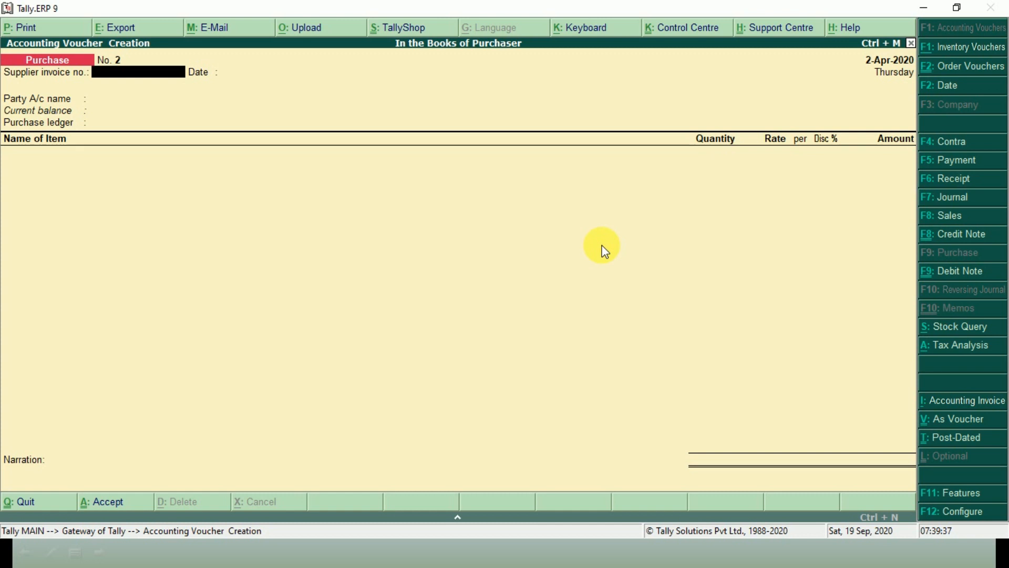
- Leave voucher entry and open the purchaser's Profit & Loss A/c
key("Escape")
key("Escape")
key("Escape")
key("p")
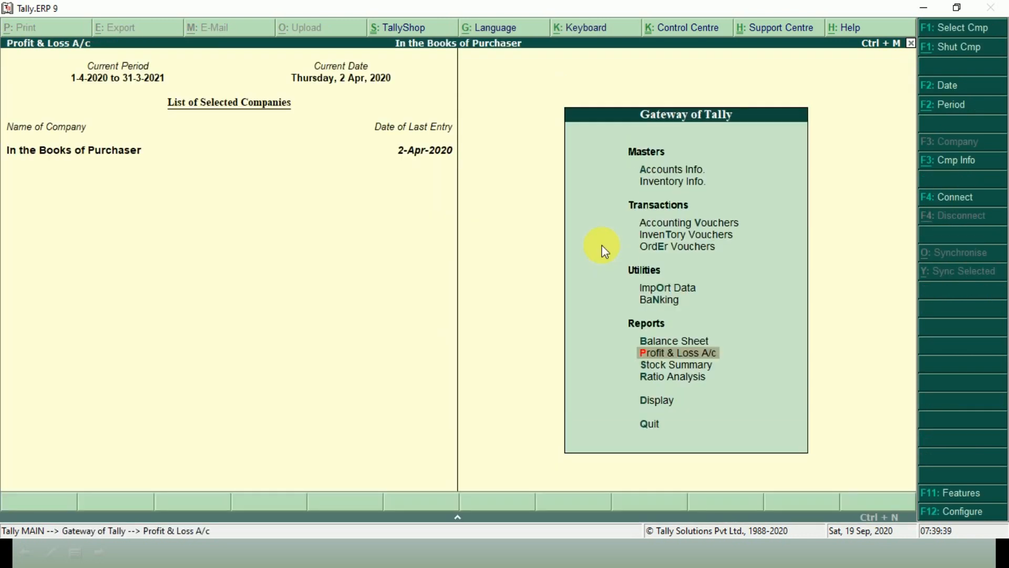
- Check the pending bills behind Purchase Bills to Come, and return to the Gateway of Tally
key("Down")
key("Down")
key("Down")
key("Down")
key("Down")
key("Down")
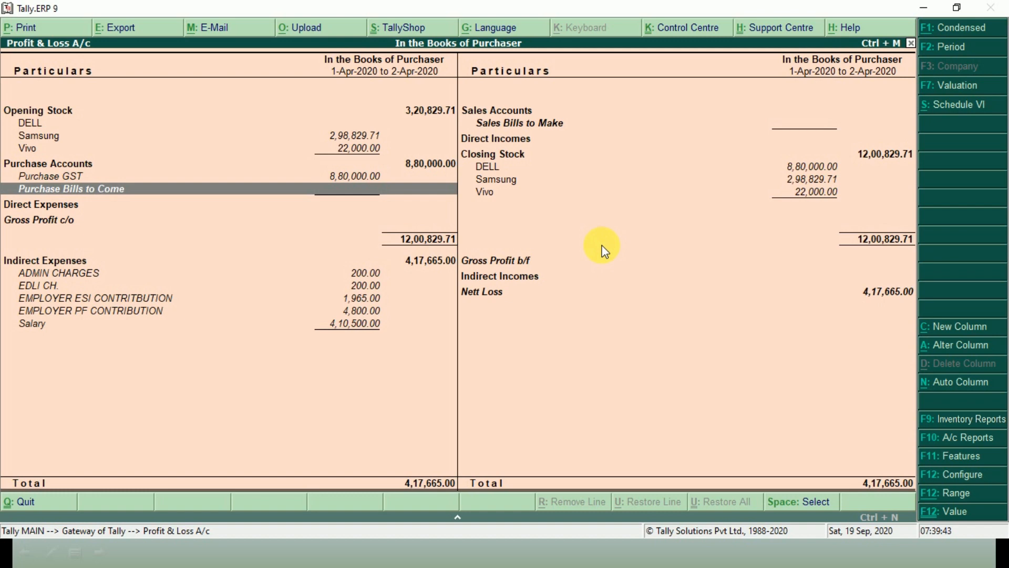
key("Return")
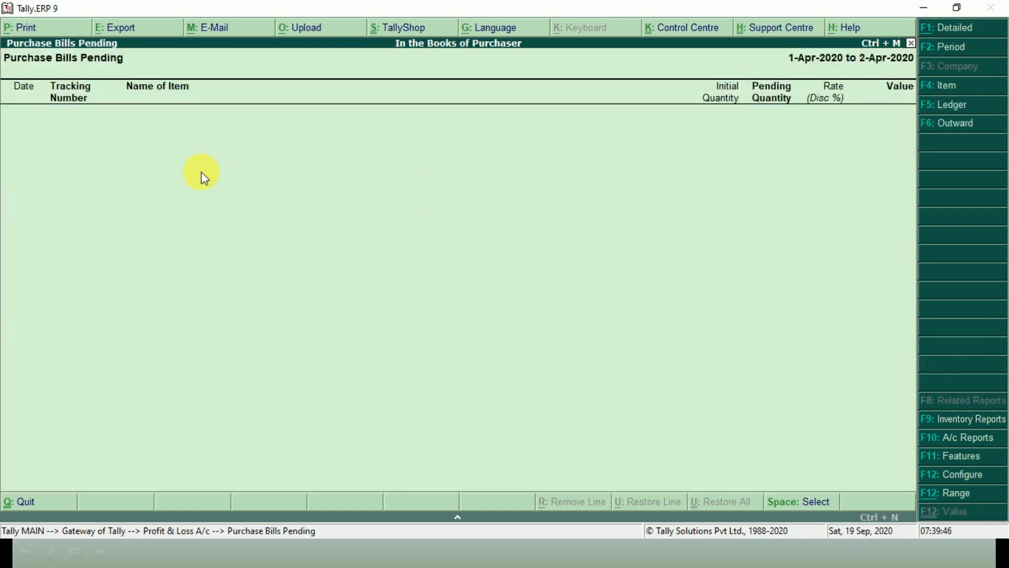
key("Escape")
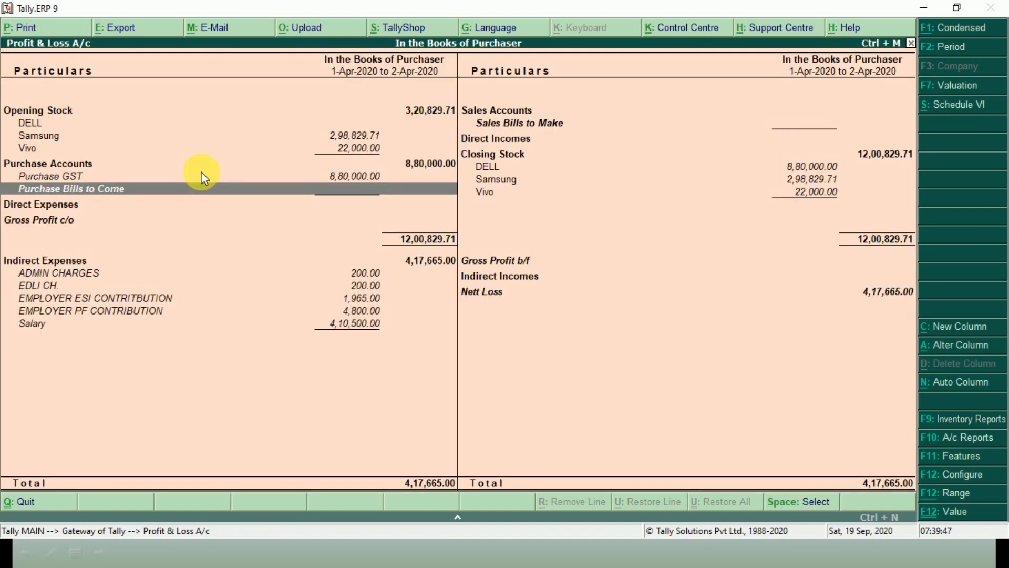
key("Escape")
key("Escape")
key("Escape")
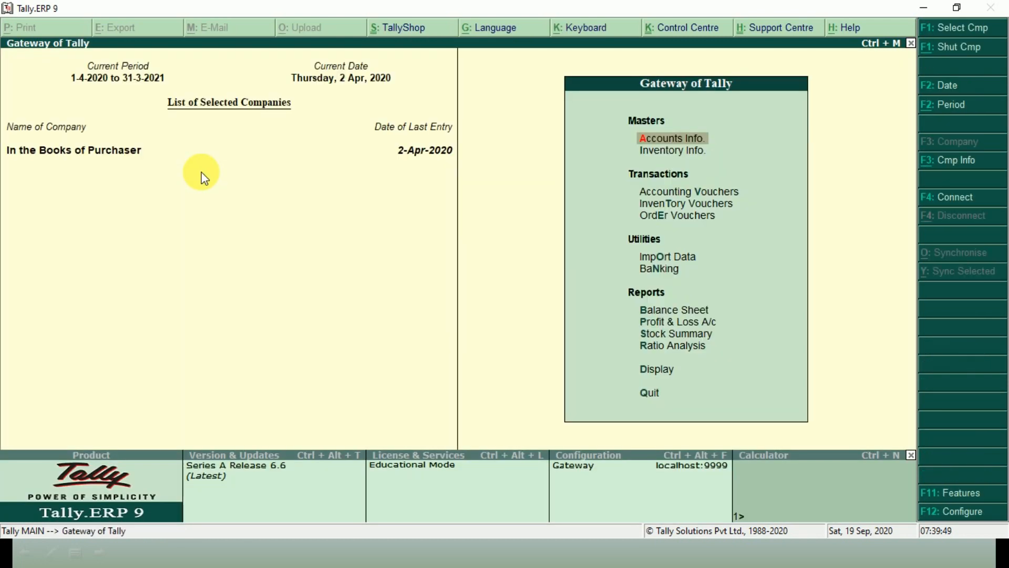
- Review the COMPUTER WORLD ledger's vouchers in the purchaser's account books, and return to the Gateway of Tally
key("d")
type("al")
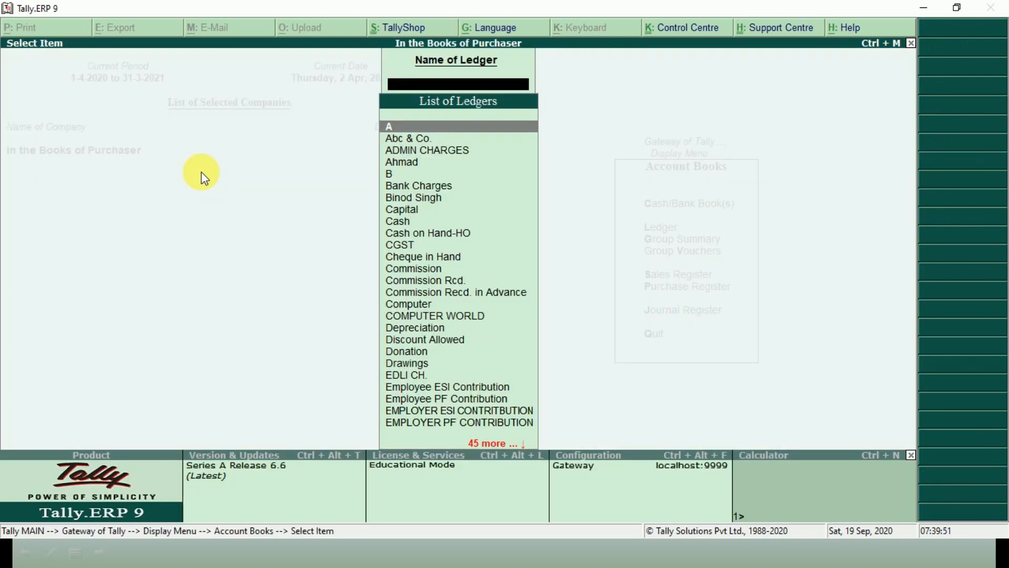
type("co")
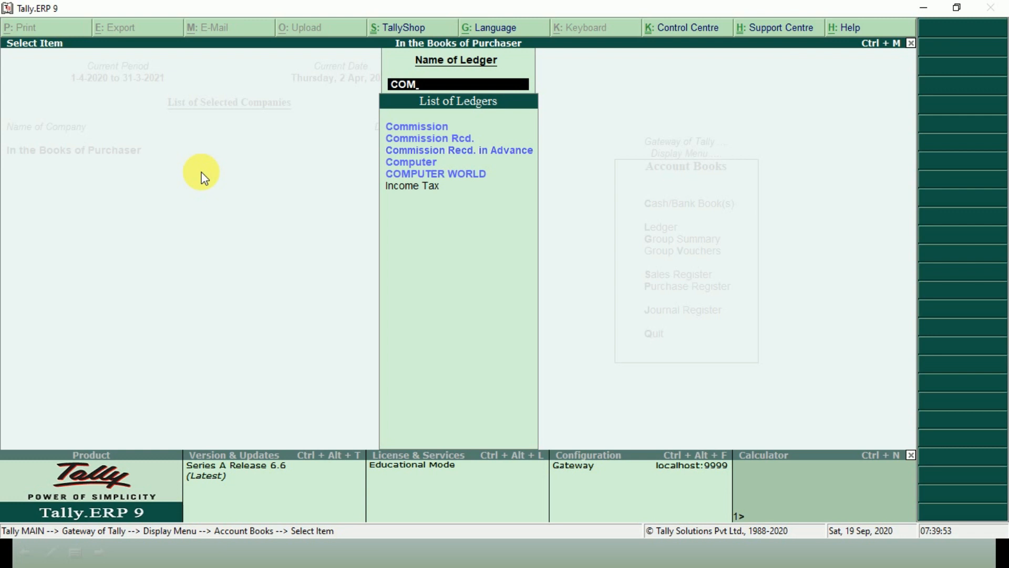
key("Down")
key("Down")
key("Down")
key("Down")
key("Return")
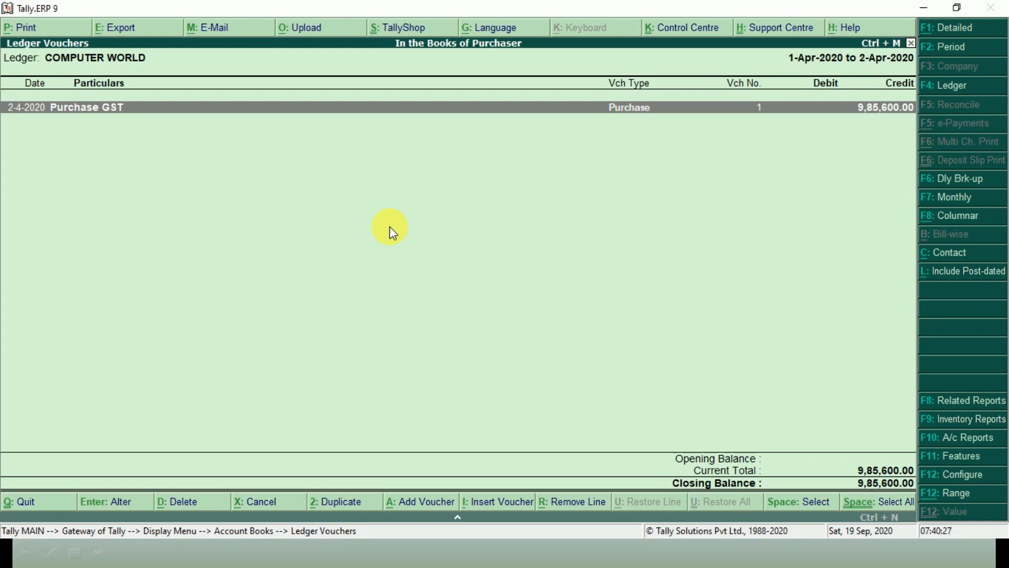
key("Escape")
key("Escape")
key("Escape")
key("Escape")
key("Escape")
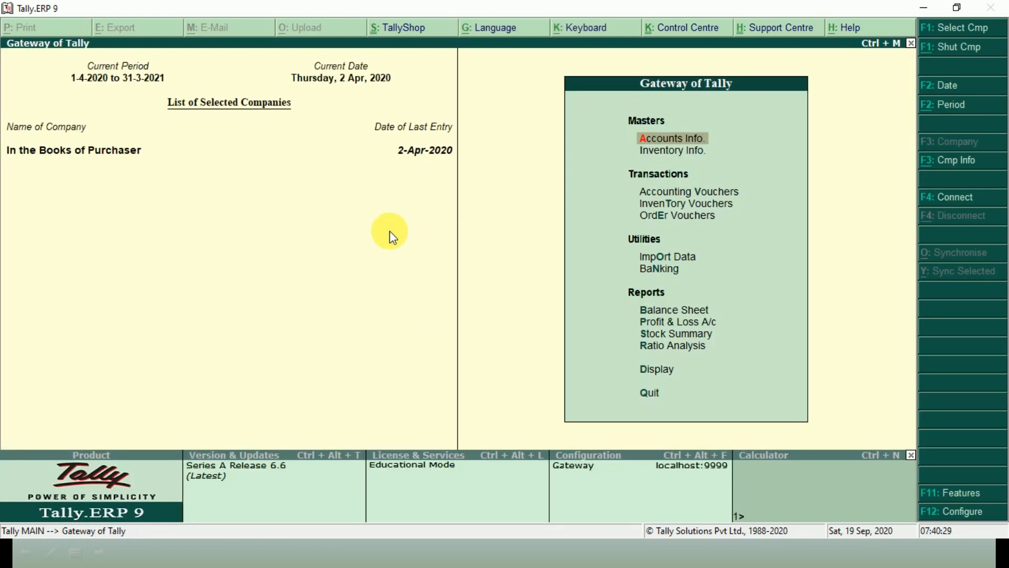
- Start a Payment voucher in the purchaser's books and debit COMPUTER WORLD with 5,00,000
left_click(730, 192)
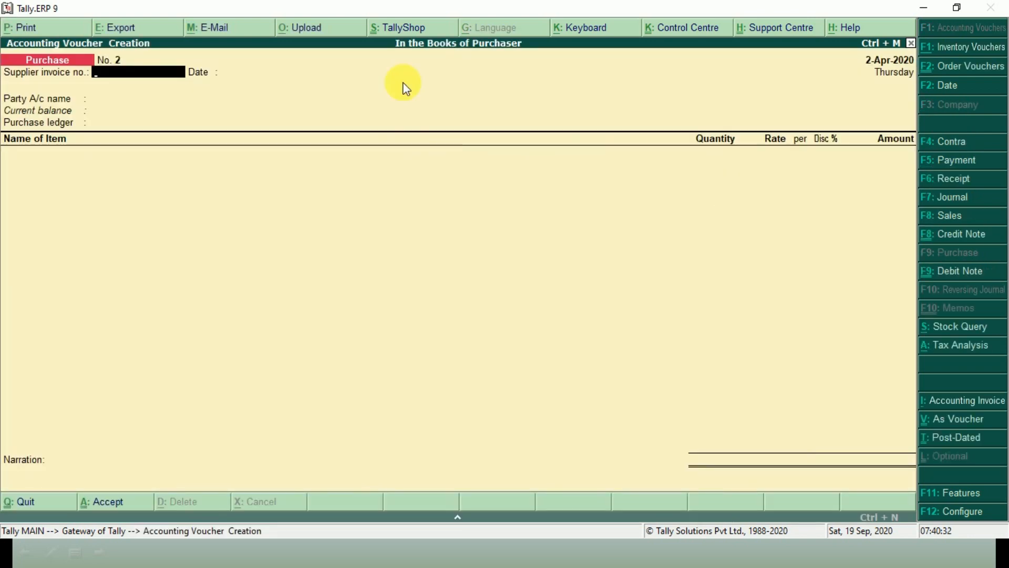
key("F5")
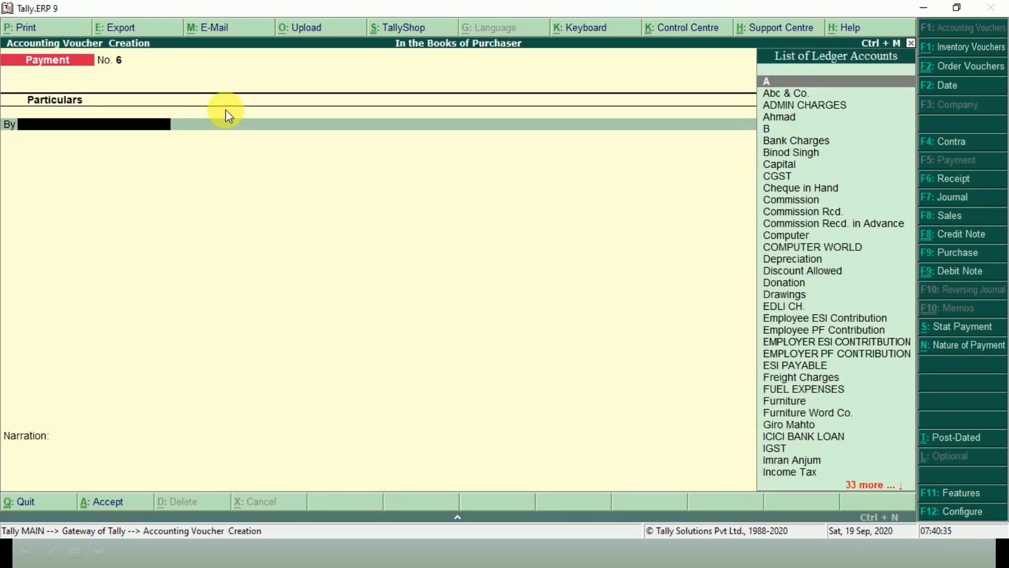
type("COM")
key("Down")
key("Down")
key("Down")
key("Down")
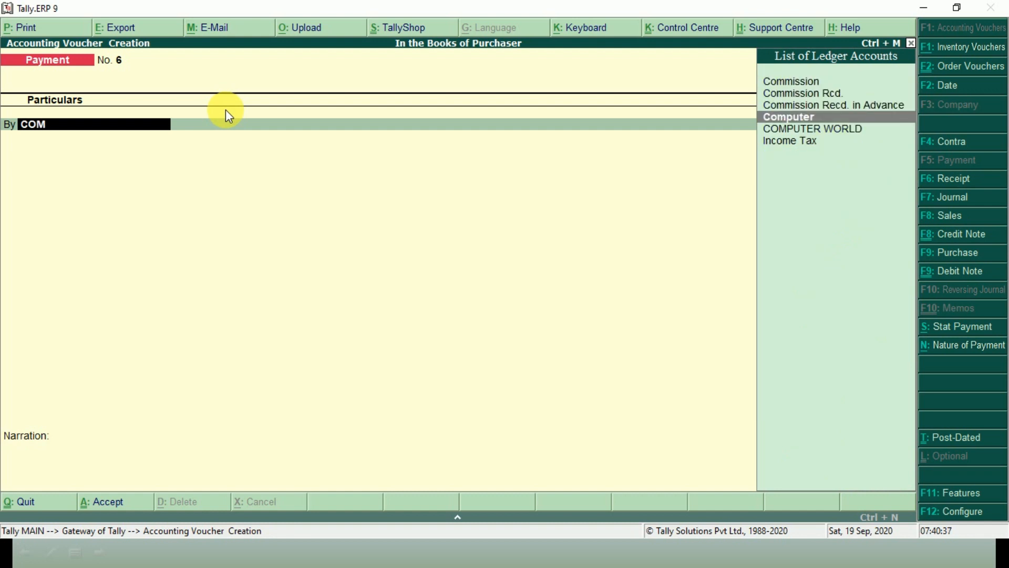
key("Return")
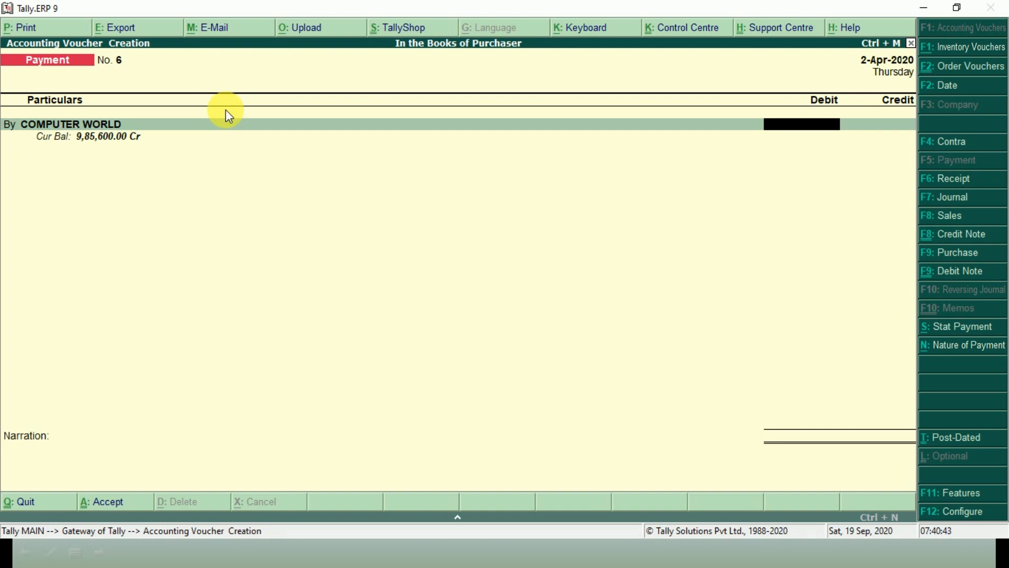
type("500000")
key("Return")
- Choose Sbi as the credit ledger for the payment to COMPUTER WORLD
type("BAN")
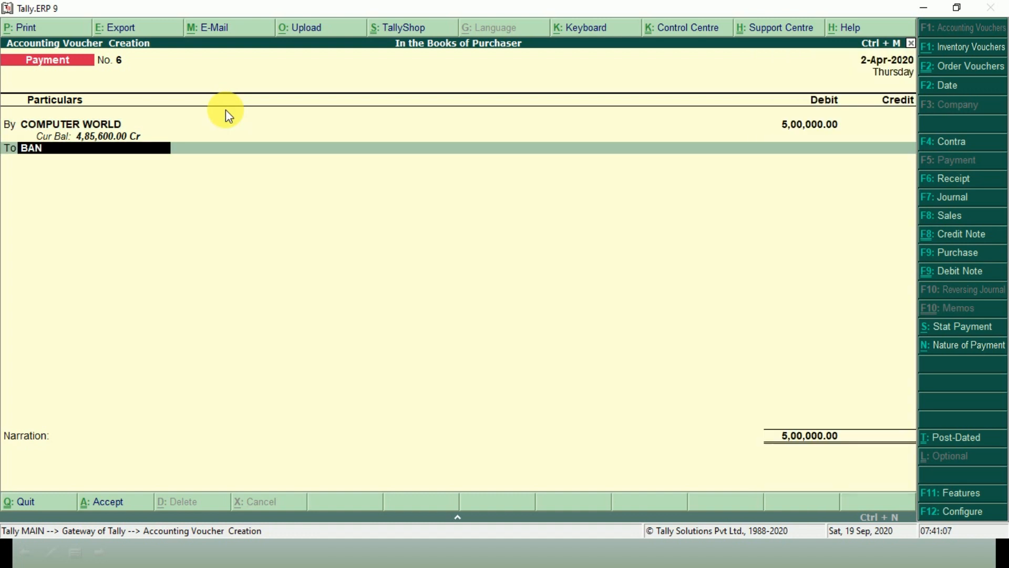
key("Return")
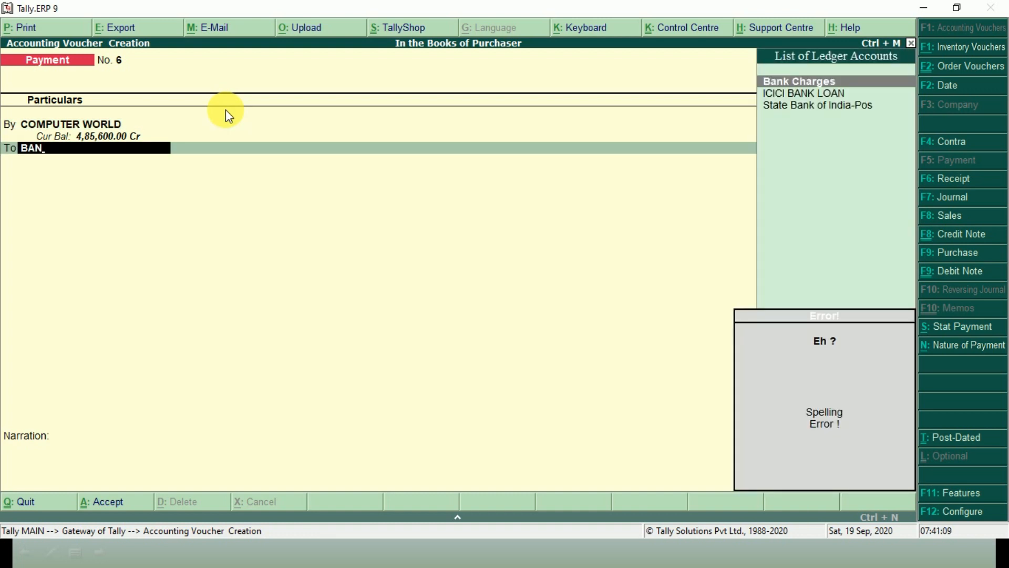
key("BackSpace")
key("BackSpace")
key("BackSpace")
type("SBI")
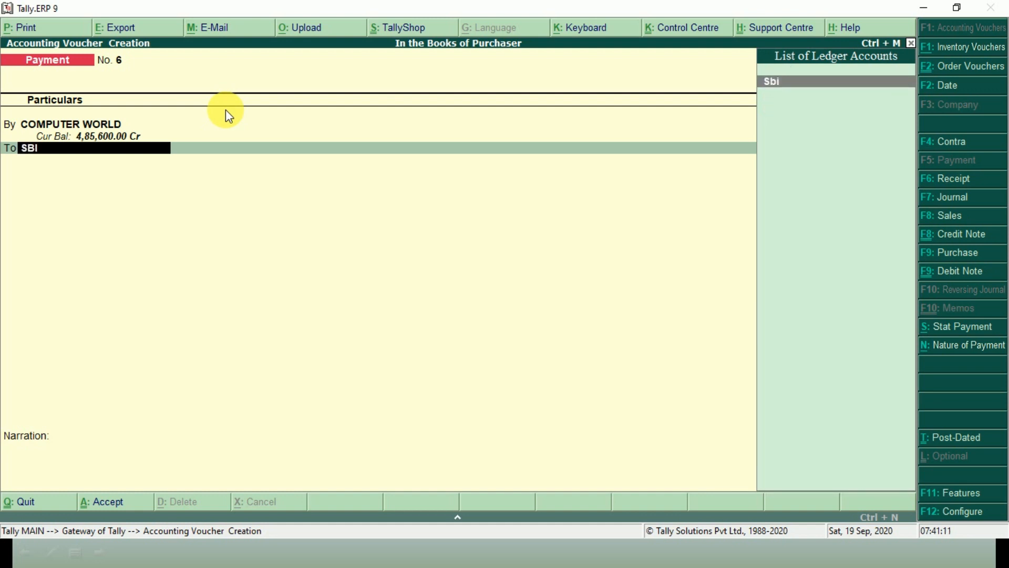
key("Return")
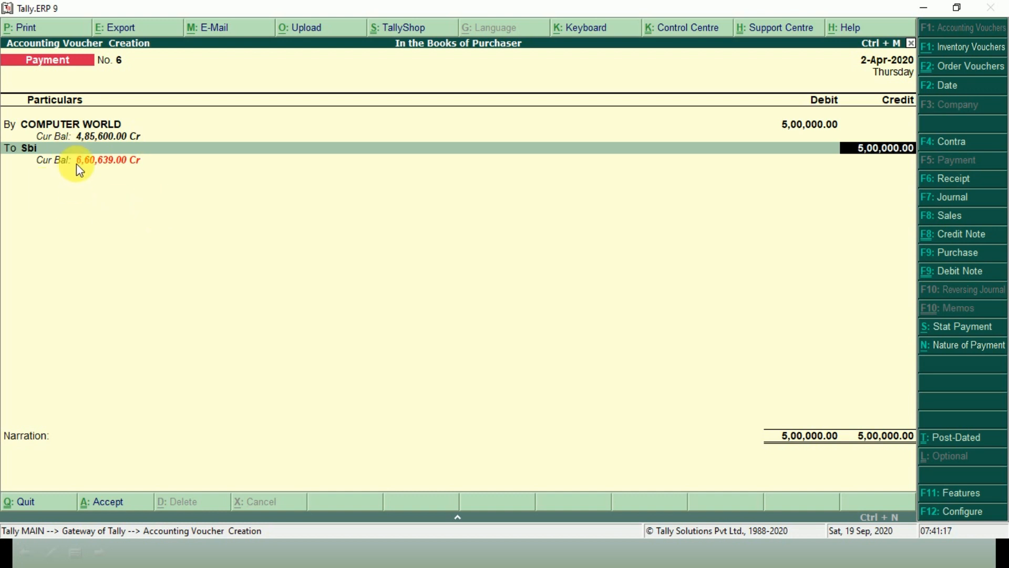
- Keep the Sbi bank allocation as Cheque with cheque range Not Applicable and no instrument number, and save the payment without narration
key("Return")
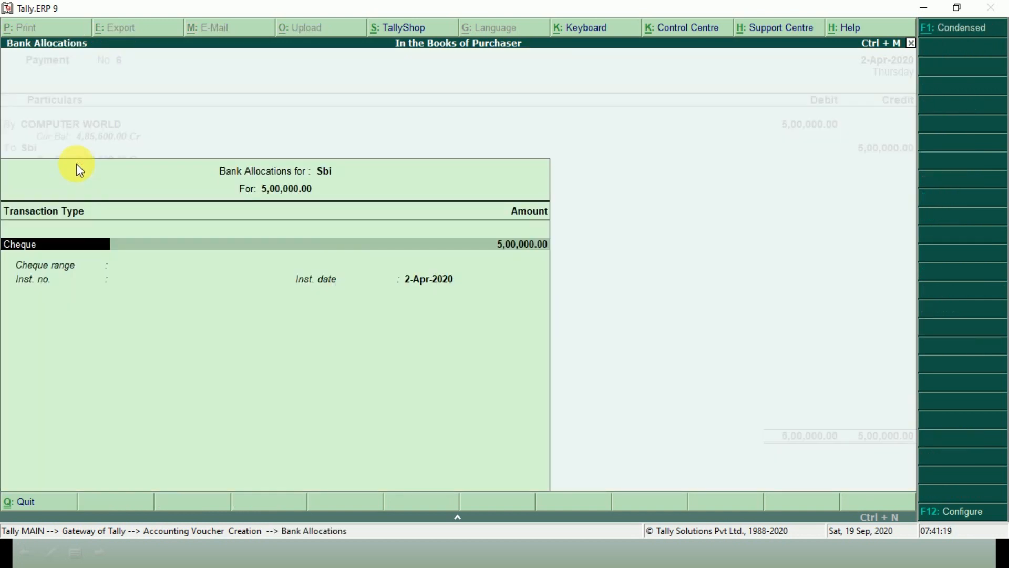
key("Return")
key("Return")
key("BackSpace")
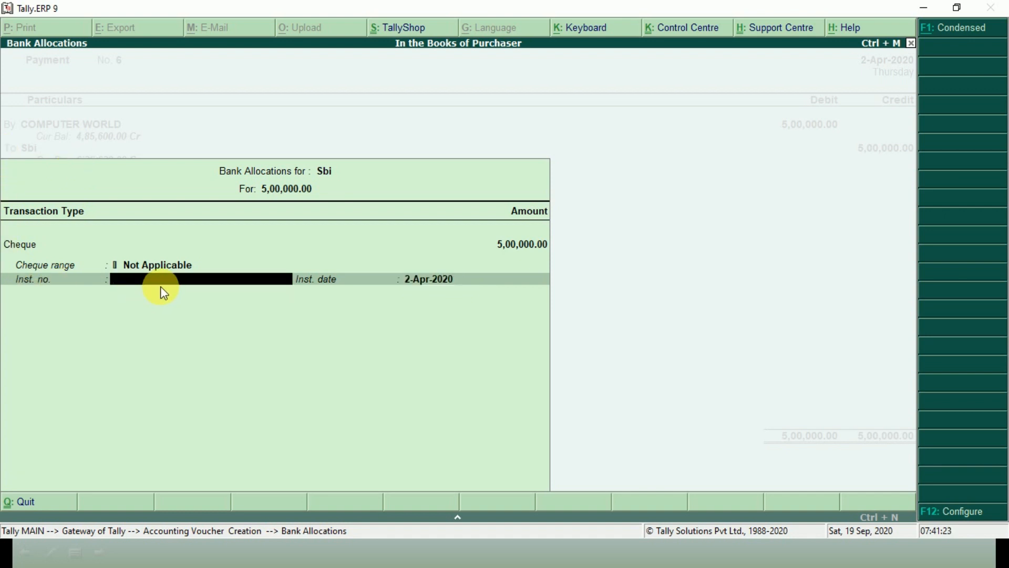
key("Return")
key("Return")
key("Return")
key("Escape")
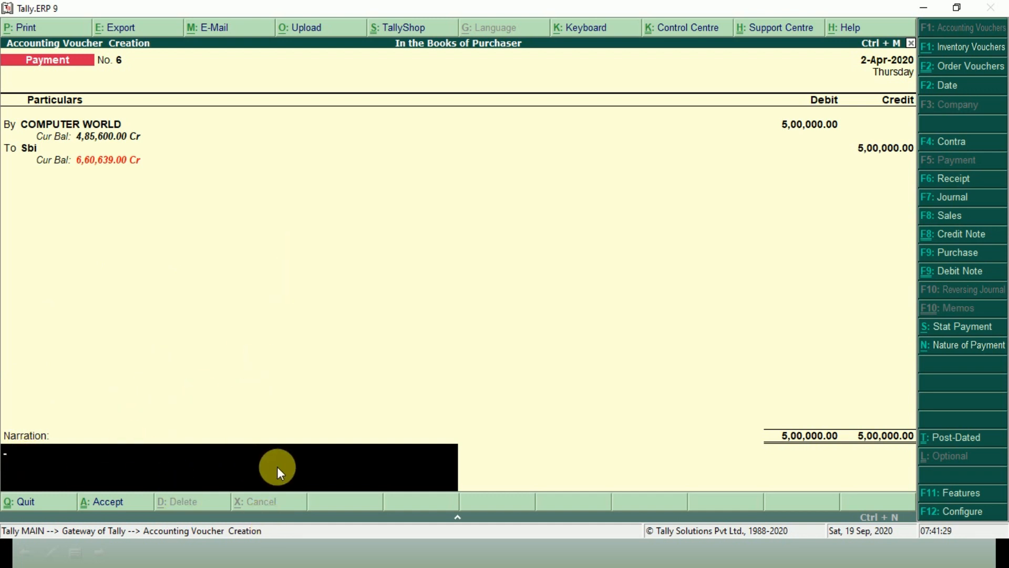
key("Return")
key("Return")
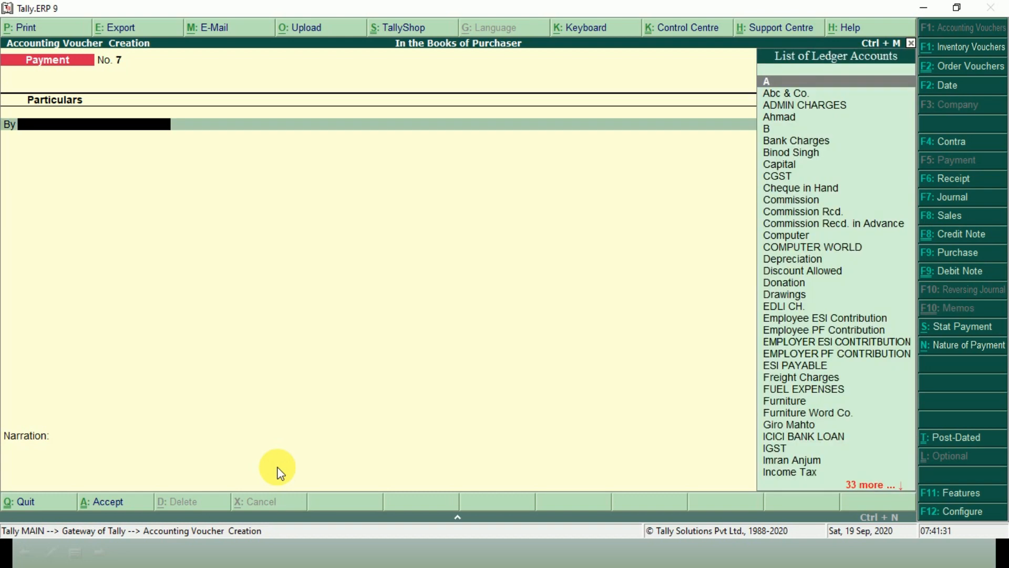
- Reopen the COMPUTER WORLD ledger in the purchaser's account books to check the payment against the purchase
key("Escape")
key("Return")
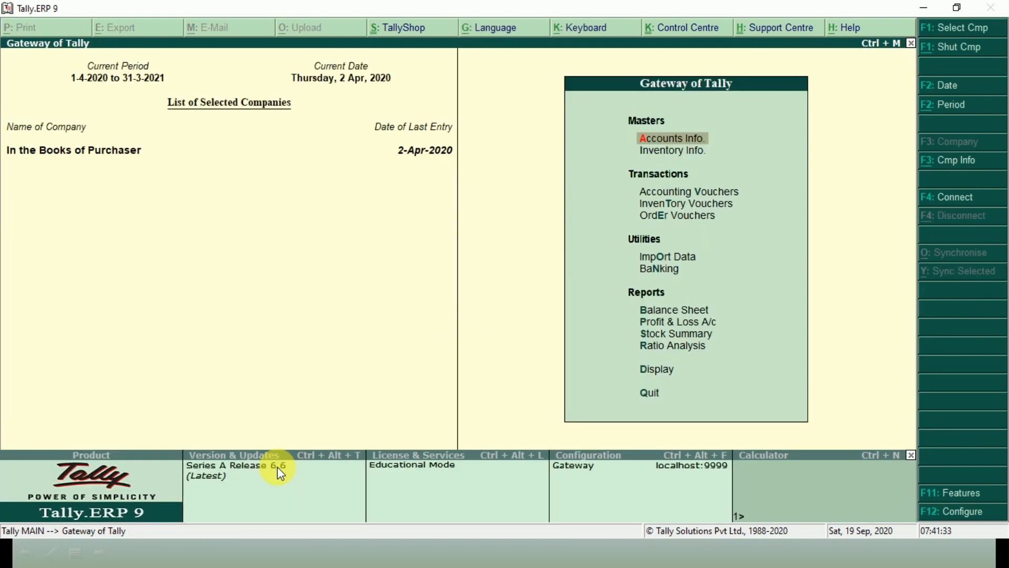
type("dalcom")
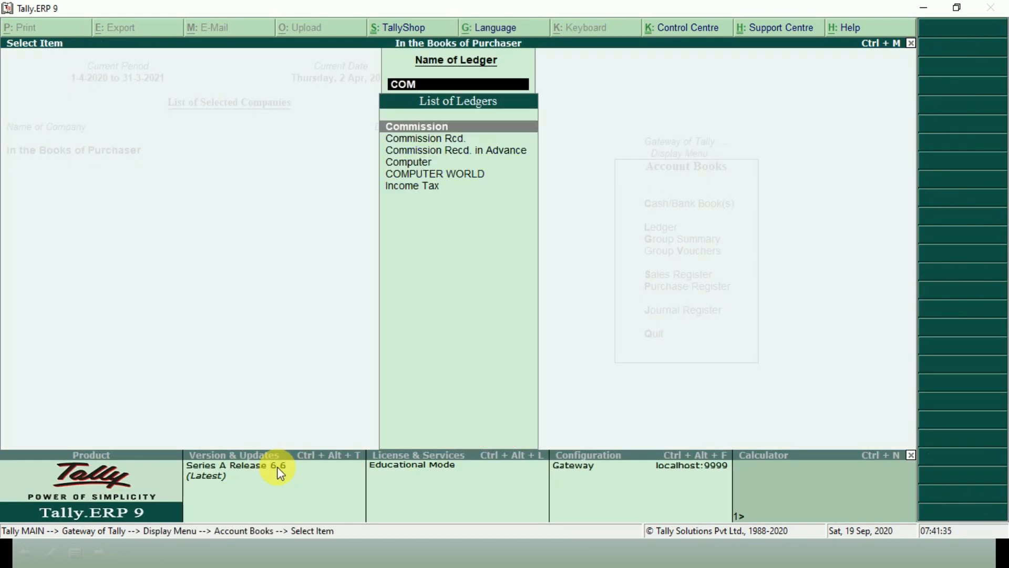
key("Down")
key("Down")
key("Down")
key("Down")
key("Return")
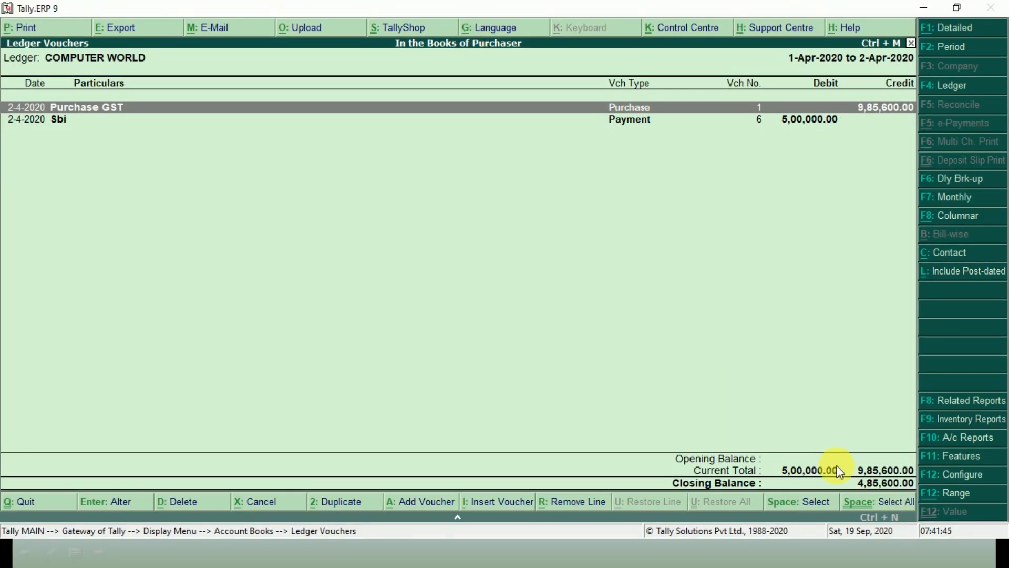
- Switch to the seller's books in the other Tally window and close the open ledger report back to the Gateway
key("alt+Tab")
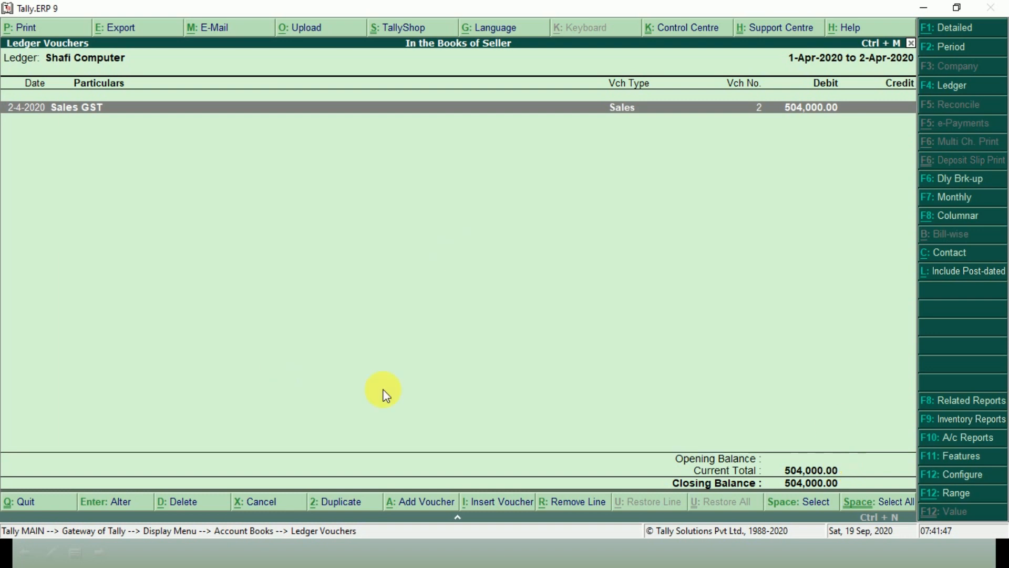
key("Escape")
key("Escape")
key("Escape")
key("Escape")
key("Escape")
key("Escape")
key("Escape")
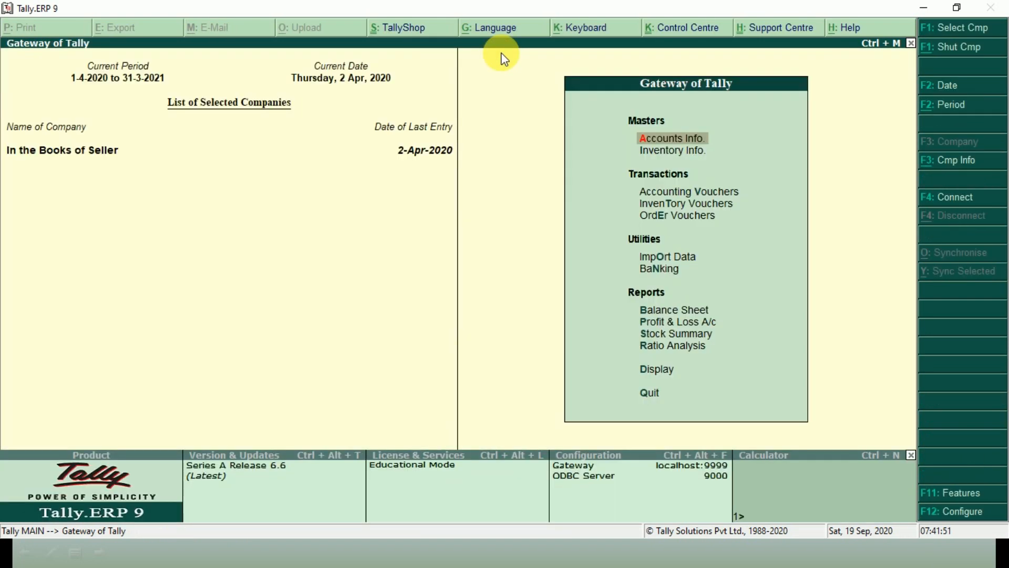
- Start a Receipt voucher in the seller's books and credit Shafi Computer with 500000
key("v")
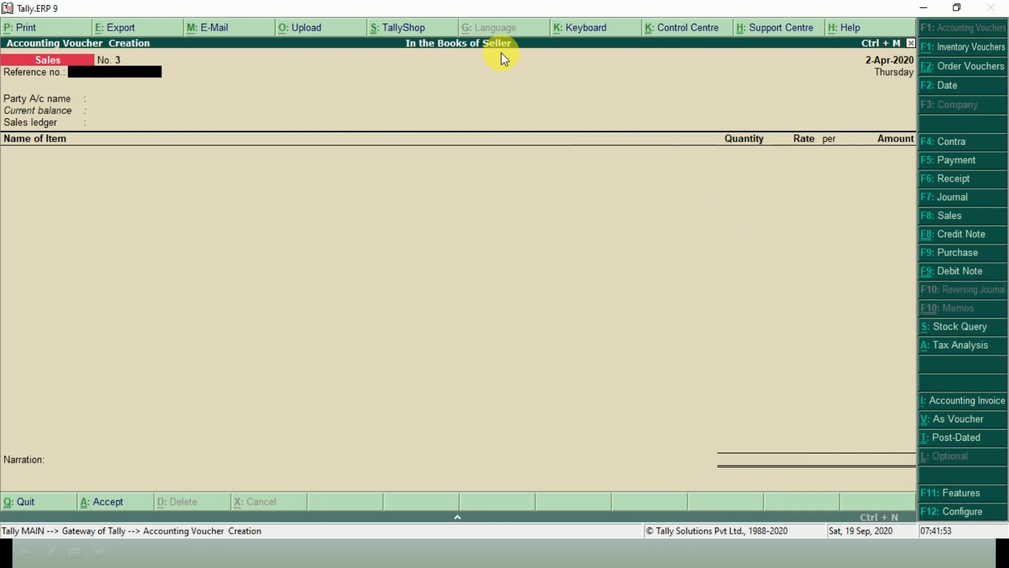
key("F6")
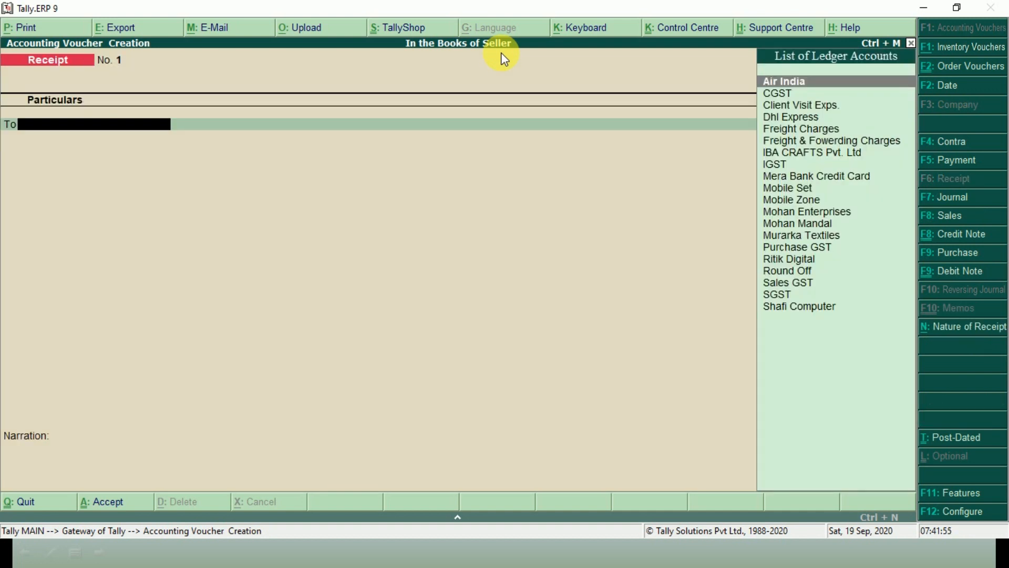
type("SHAFI")
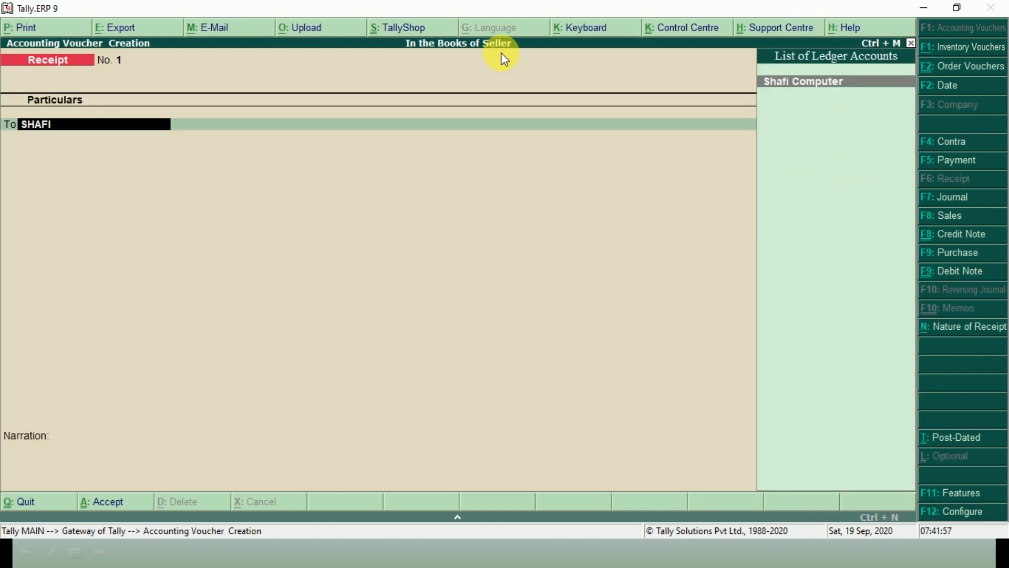
key("Return")
type("500000")
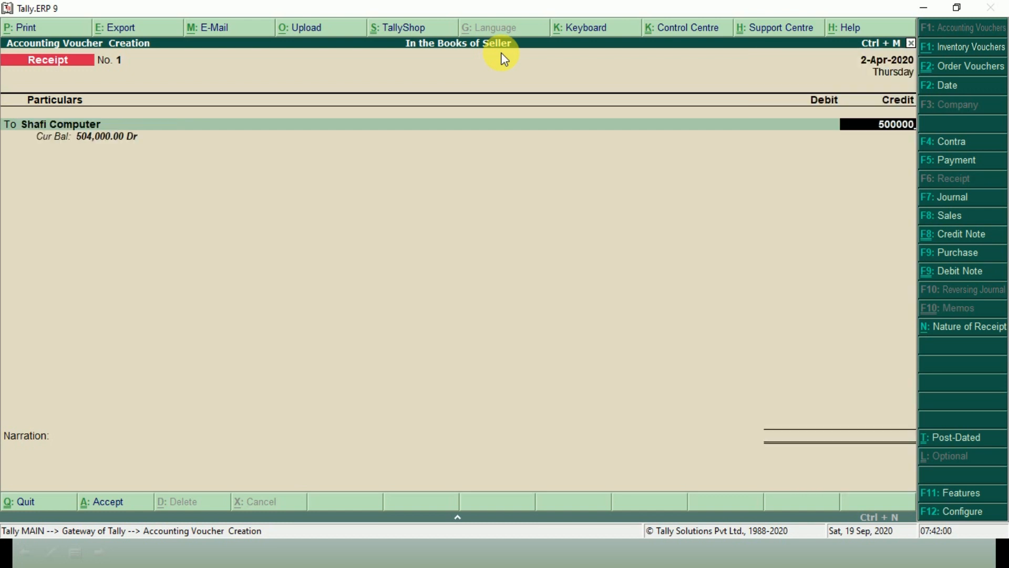
key("Return")
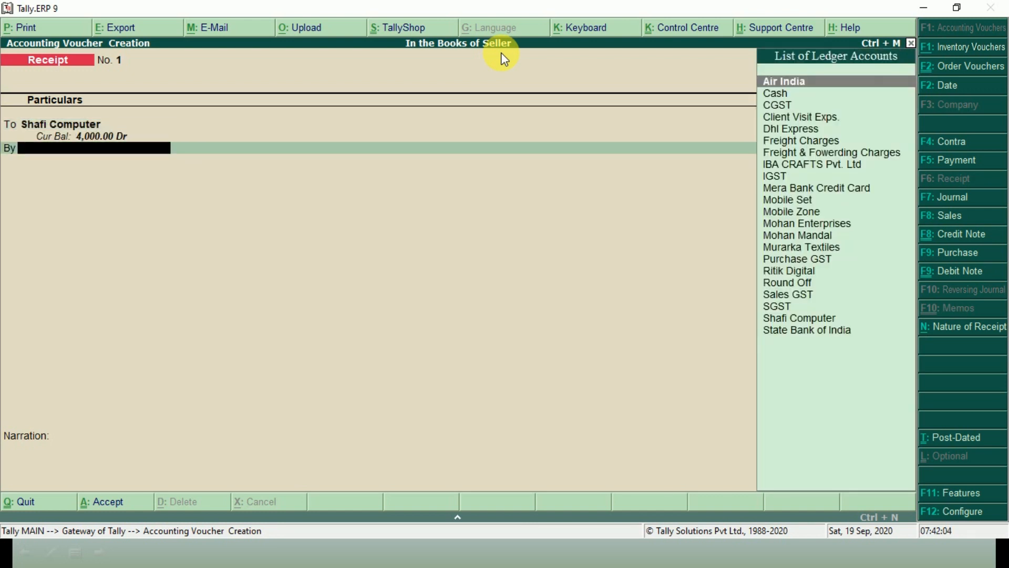
- Debit State Bank of India with 500,000 in the receipt voucher
type("SI")
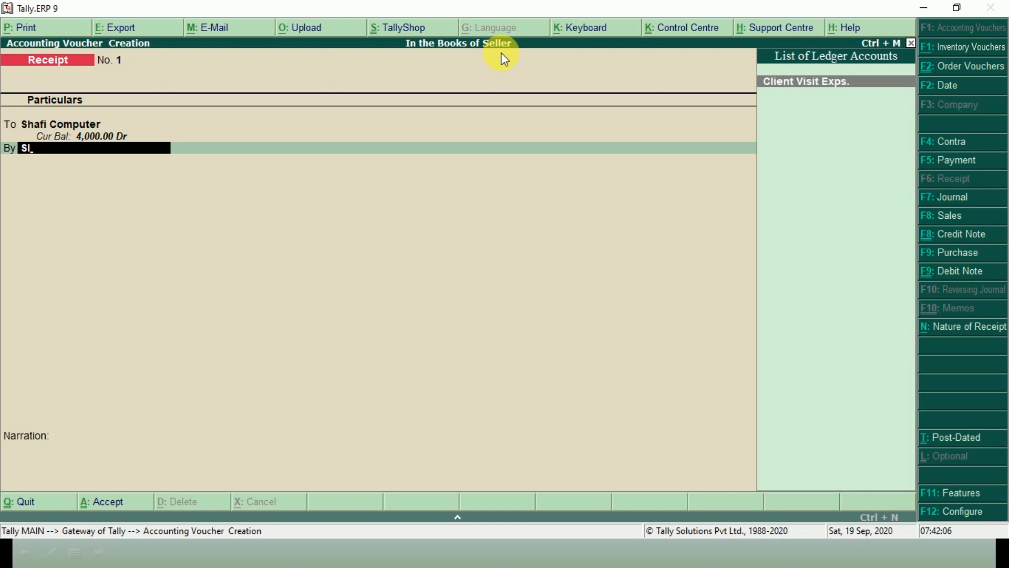
key("BackSpace")
key("BackSpace")
type("BANK")
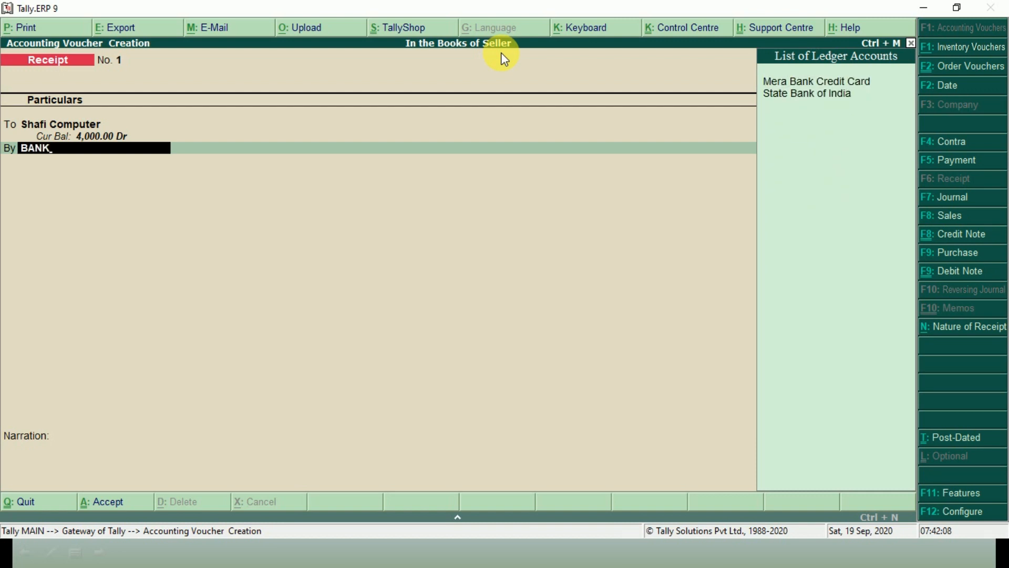
key("Down")
key("Return")
key("Return")
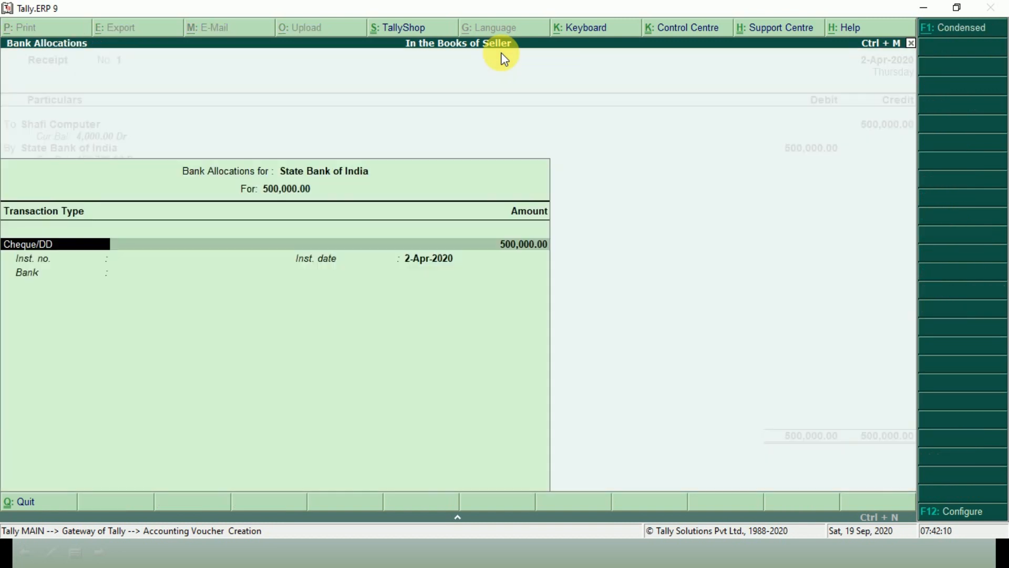
- Keep the bank allocation as Cheque/DD dated 2-Apr-2020 with instrument number and bank blank, and save the receipt without narration
key("Return")
key("Return")
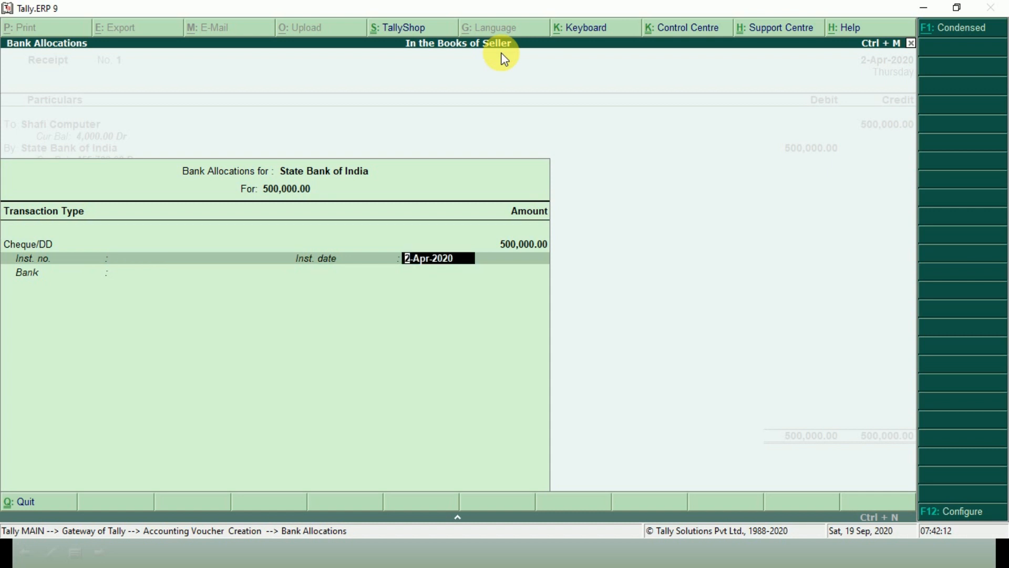
key("Return")
key("Return")
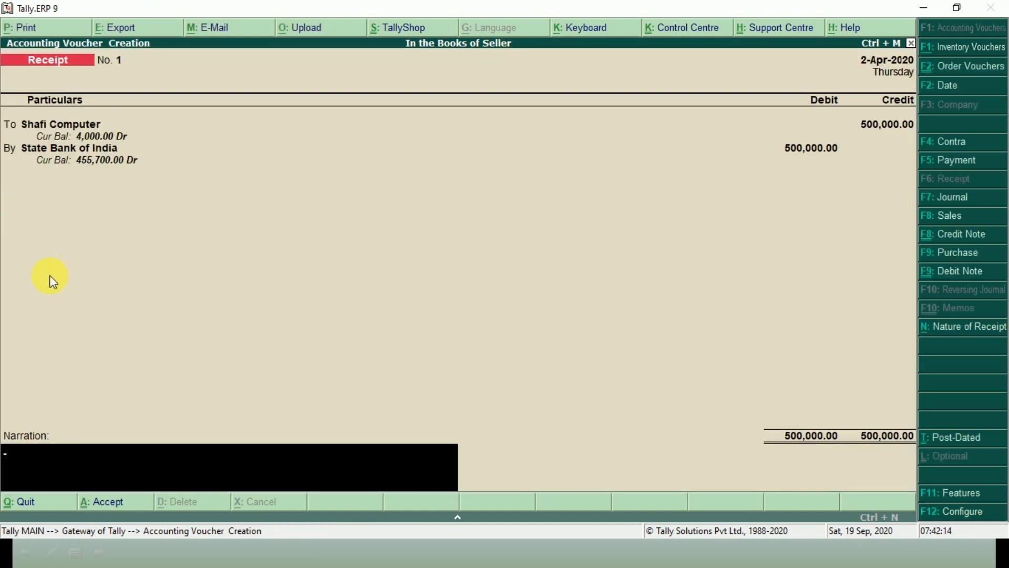
key("Return")
key("Return")
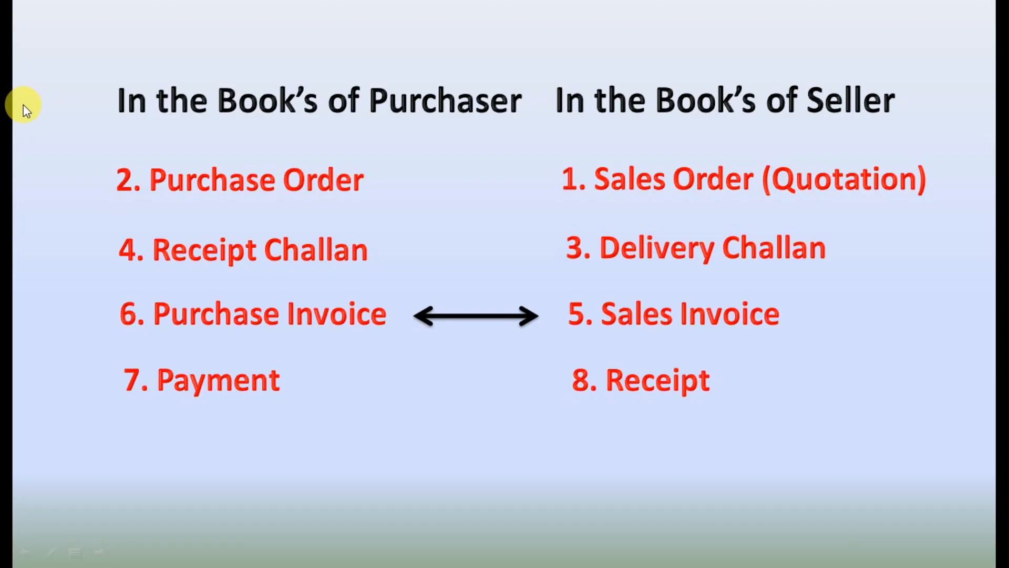